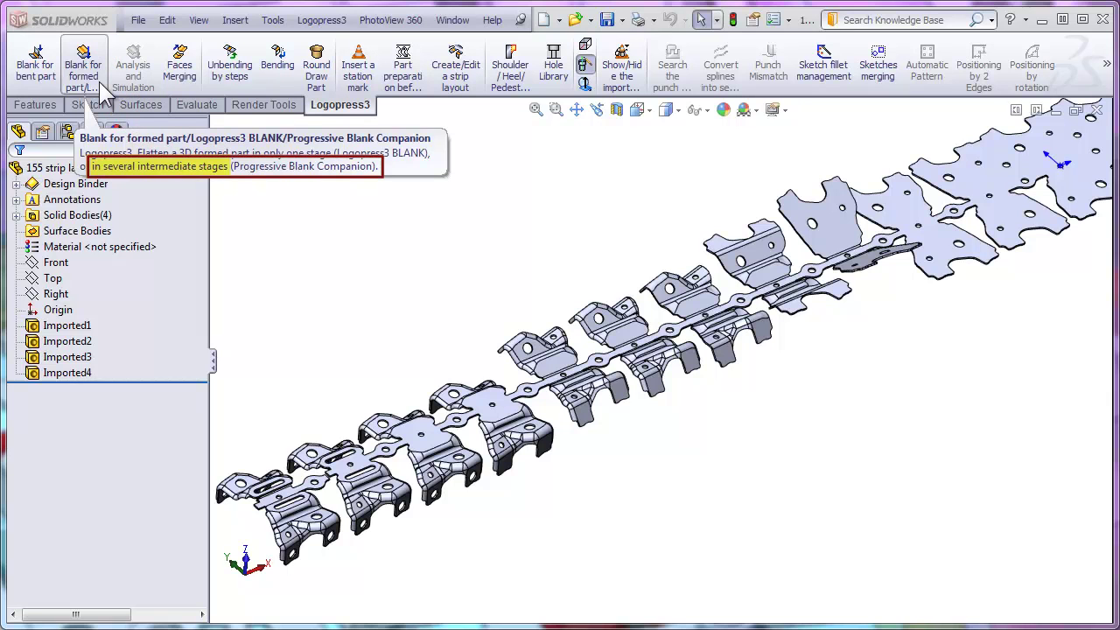
Dismiss the feature description popup and zoom in on the middle strip stations in front view
{"action": "left_click", "coordinate": [87, 76]}
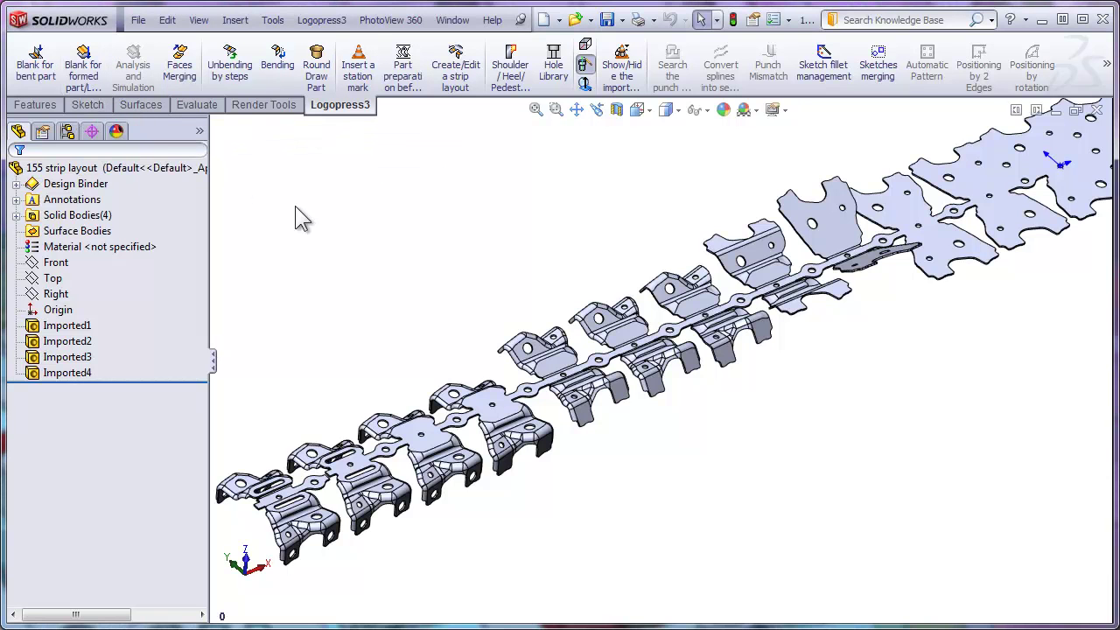
{"action": "right_click_drag", "start_coordinate": [296, 210], "coordinate": [365, 254]}
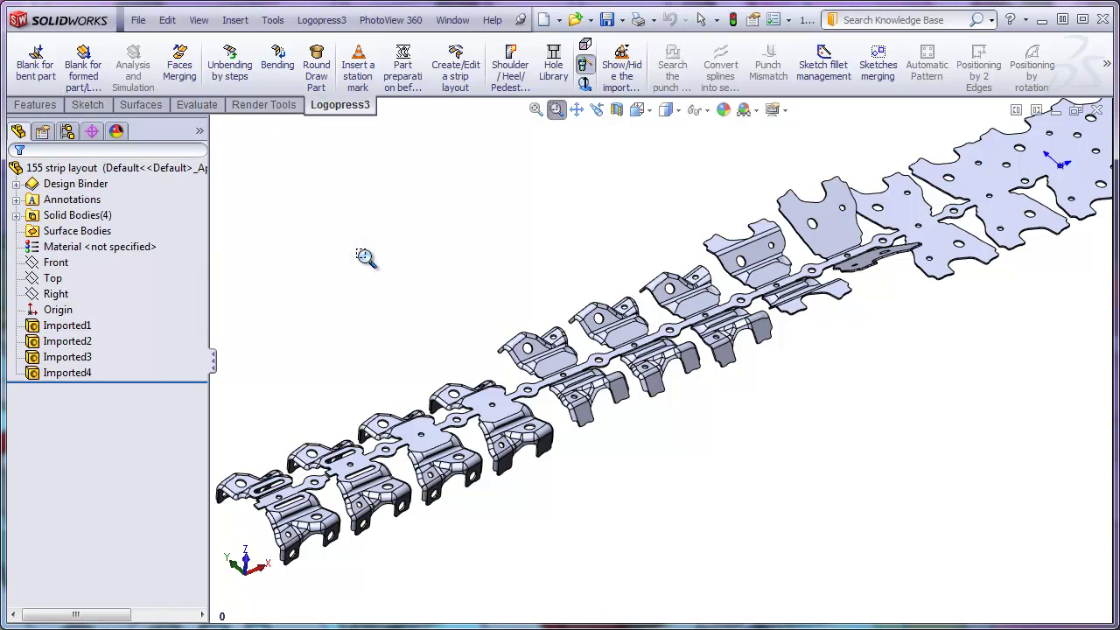
{"action": "left_click_drag", "start_coordinate": [560, 436], "coordinate": [888, 187]}
{"action": "key", "text": "ctrl+1"}
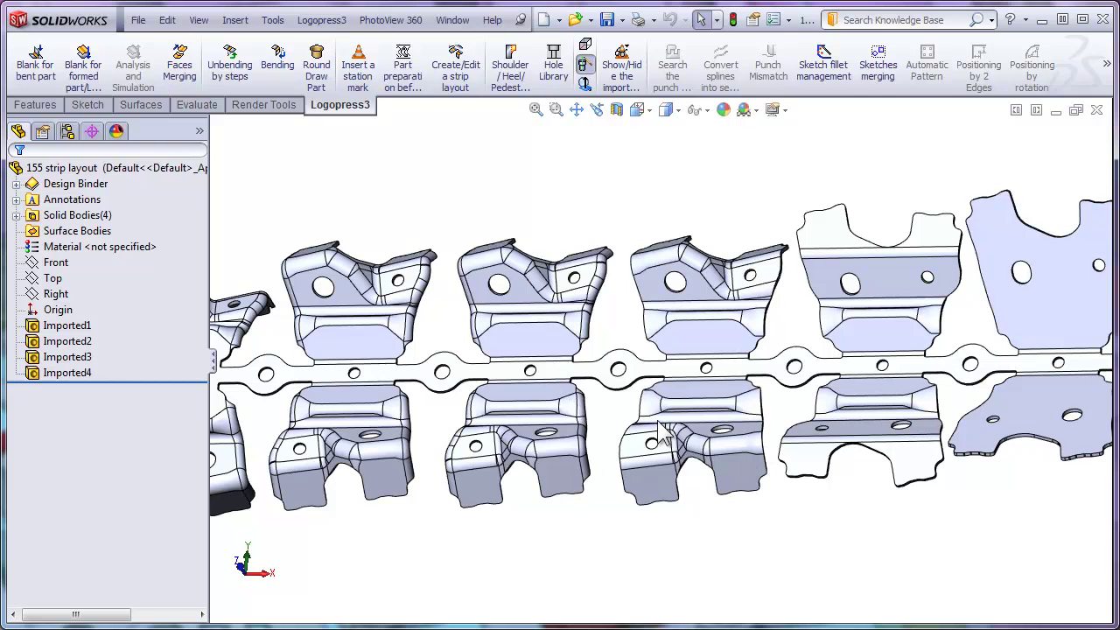
Inspect the strip stations from tilted, left, top and oblique 3D angles
{"action": "middle_click_drag", "start_coordinate": [713, 463], "coordinate": [723, 419]}
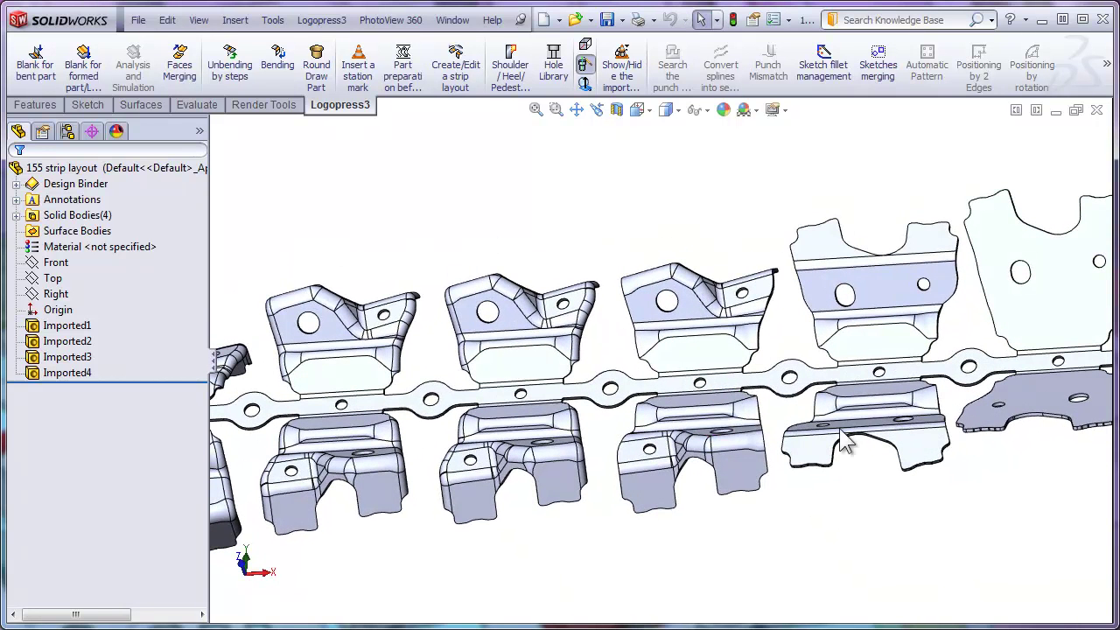
{"action": "middle_click_drag", "start_coordinate": [948, 427], "coordinate": [1041, 391]}
{"action": "scroll", "coordinate": [980, 332], "scroll_direction": "down", "scroll_amount": 3}
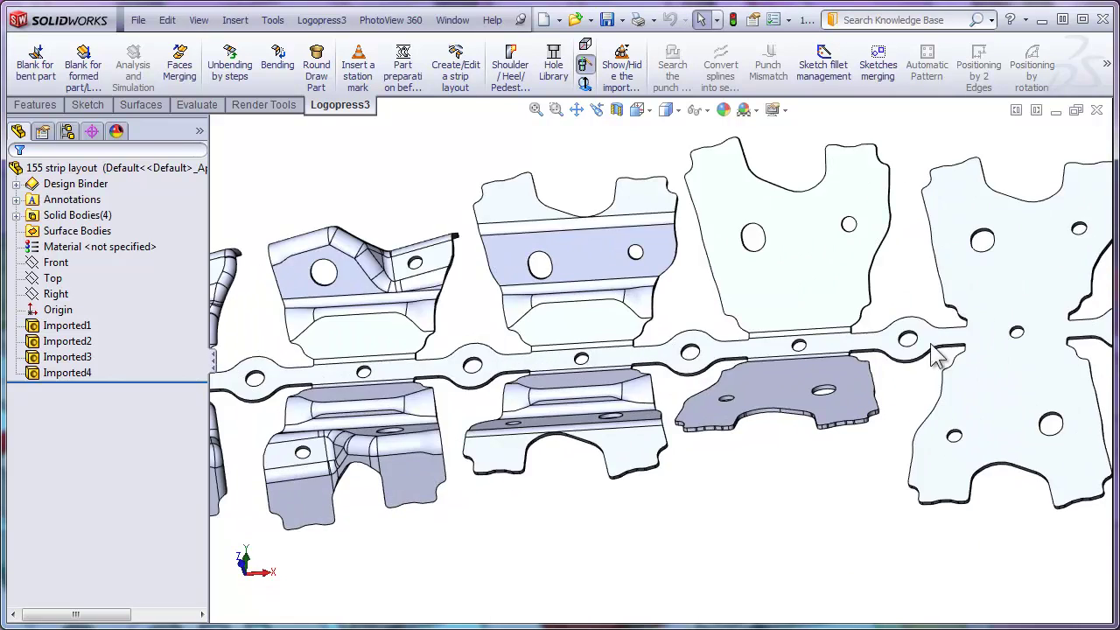
{"action": "middle_click_drag", "start_coordinate": [933, 282], "coordinate": [803, 293]}
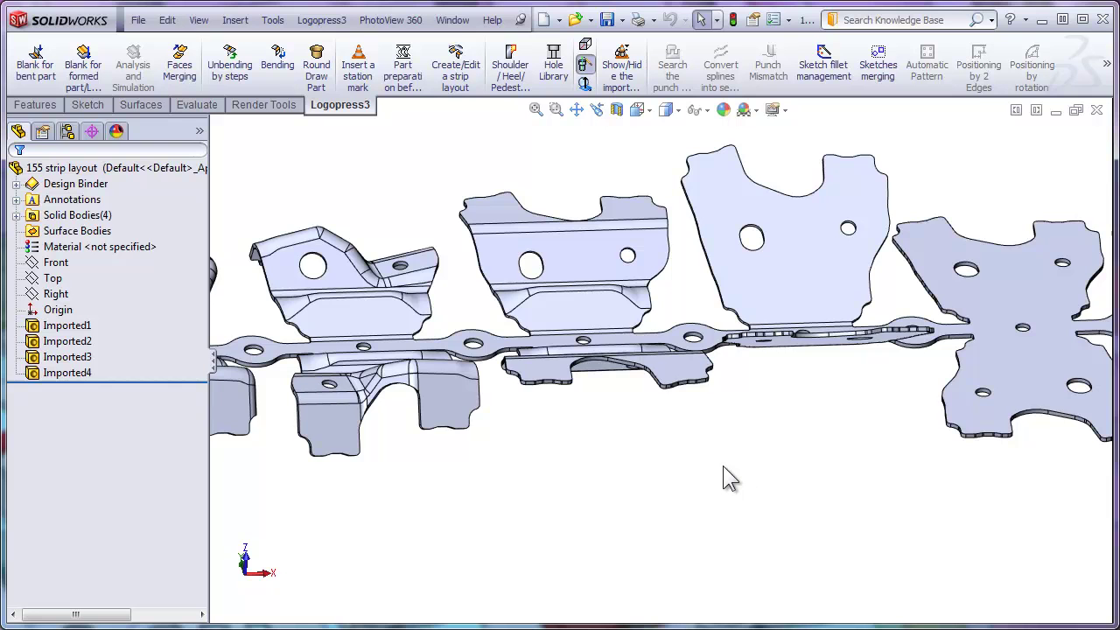
{"action": "right_click_drag", "start_coordinate": [727, 475], "coordinate": [641, 482]}
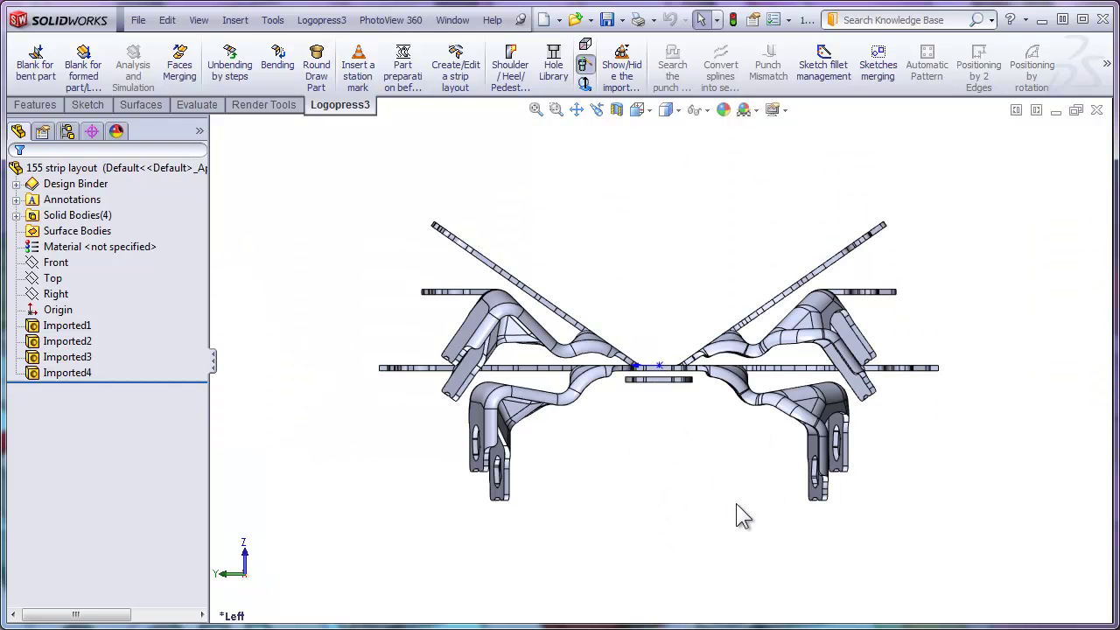
{"action": "right_click_drag", "start_coordinate": [736, 506], "coordinate": [691, 460]}
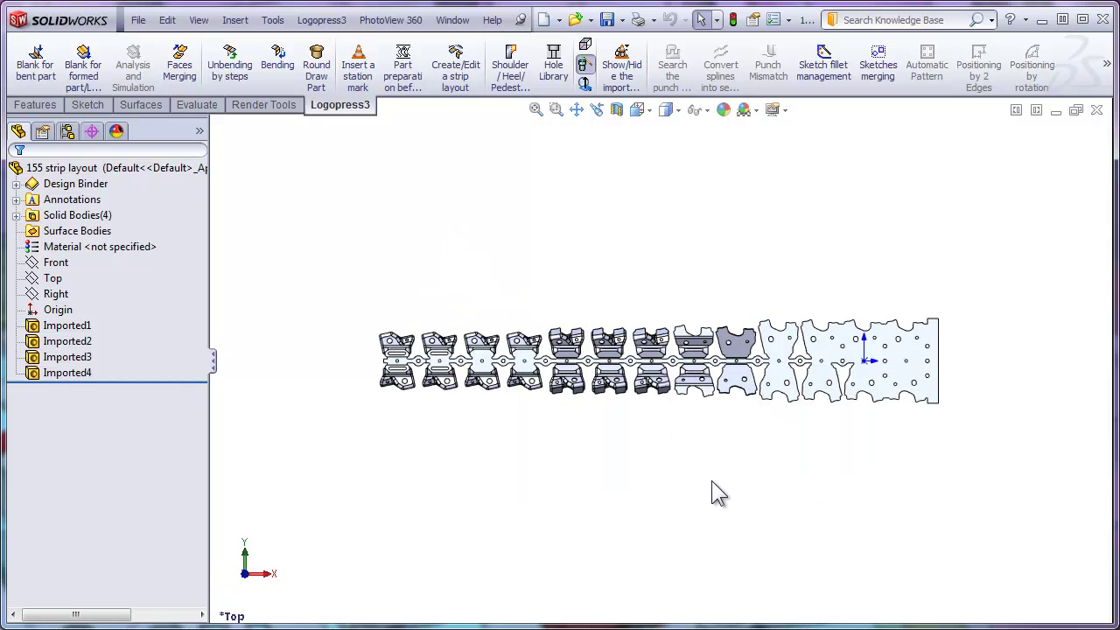
{"action": "middle_click_drag", "start_coordinate": [837, 429], "coordinate": [844, 575]}
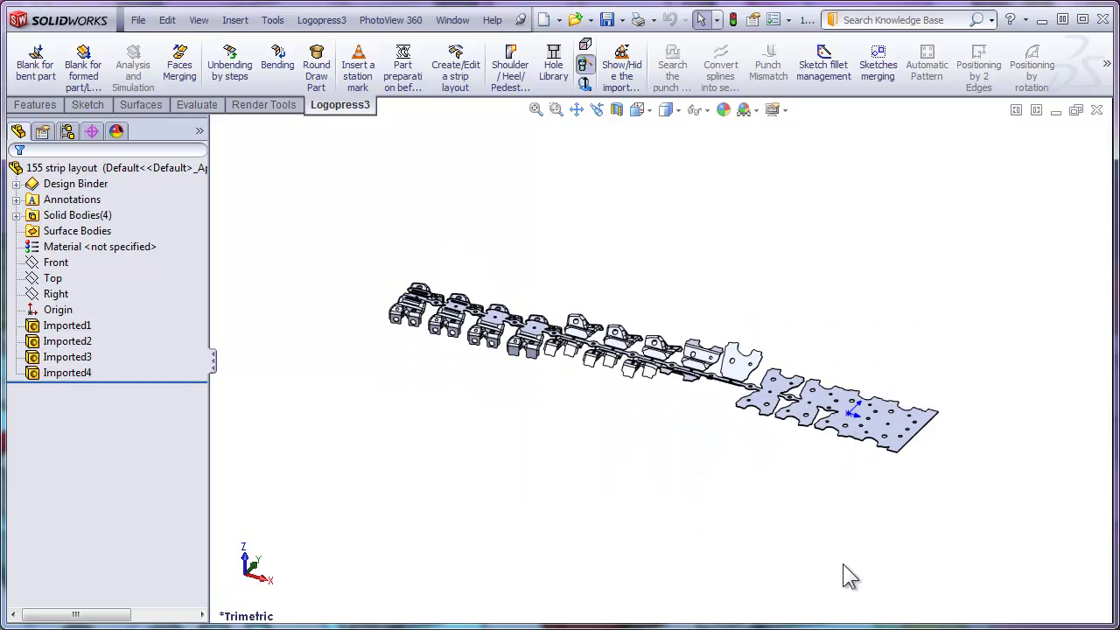
{"action": "middle_click_drag", "start_coordinate": [793, 442], "coordinate": [857, 428]}
{"action": "scroll", "coordinate": [662, 366], "scroll_direction": "down", "scroll_amount": 8}
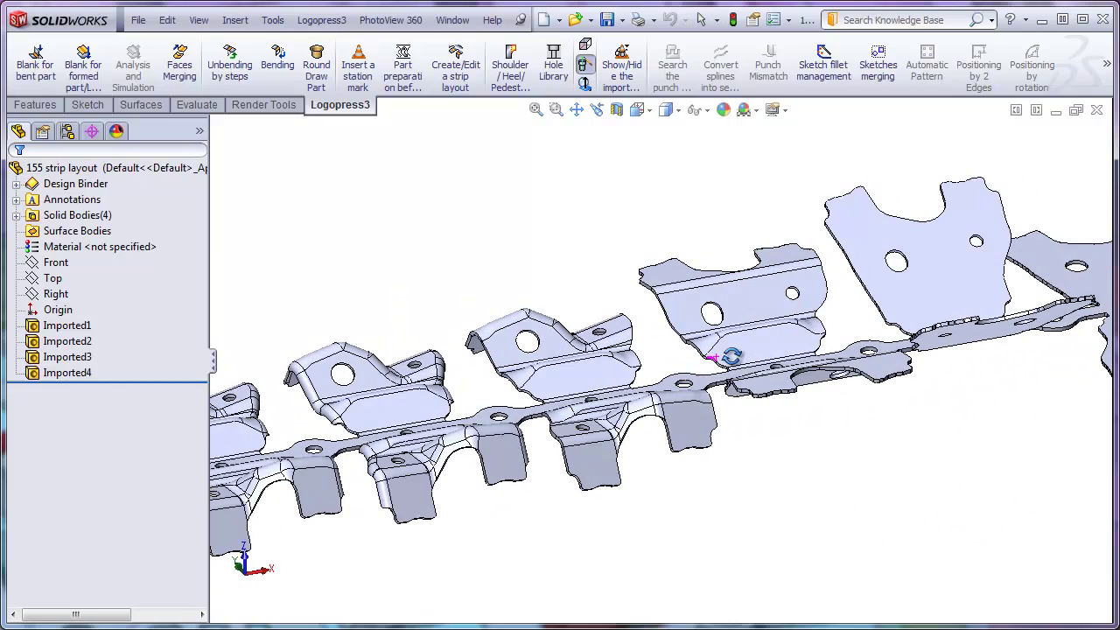
Switch to the 155 PBC.SLDPRT part window and start Blank for formed part
{"action": "left_click", "coordinate": [452, 19]}
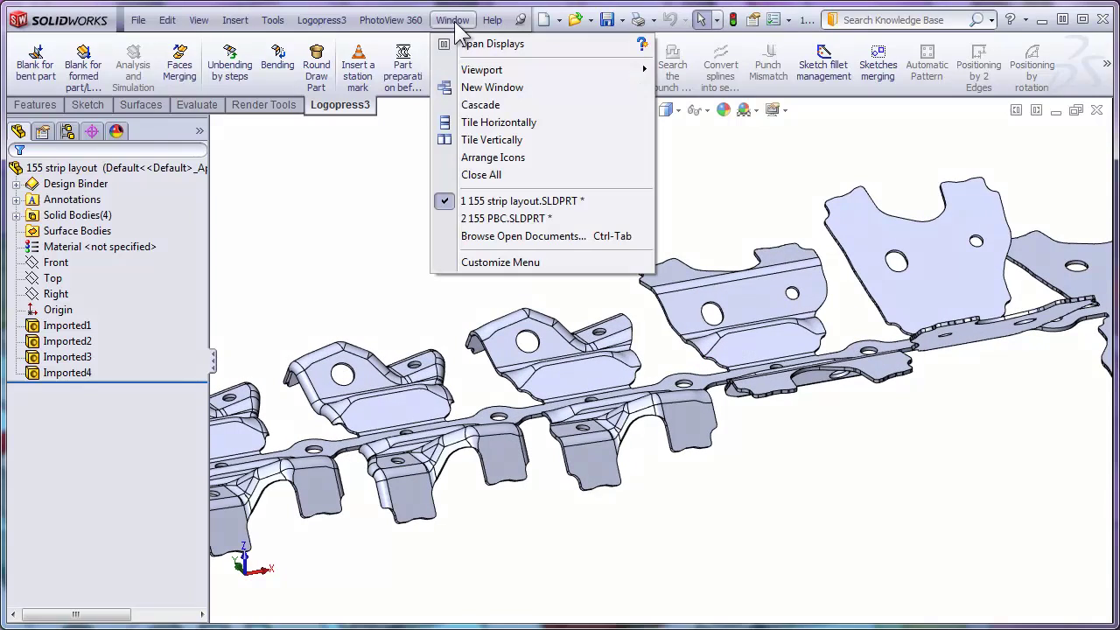
{"action": "left_click", "coordinate": [490, 220]}
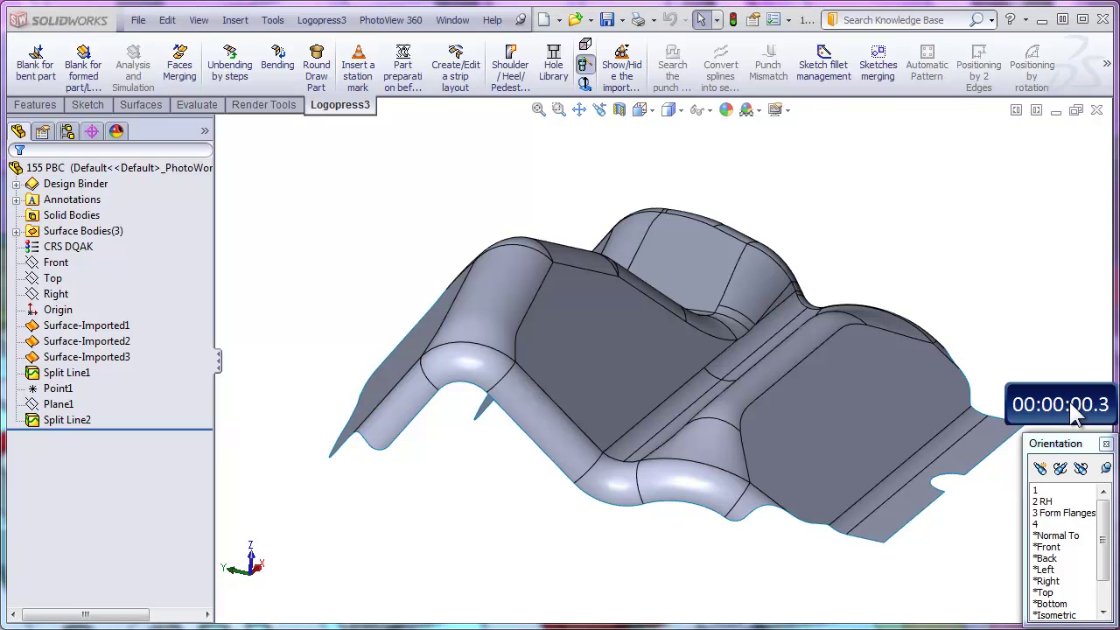
{"action": "left_click", "coordinate": [100, 88]}
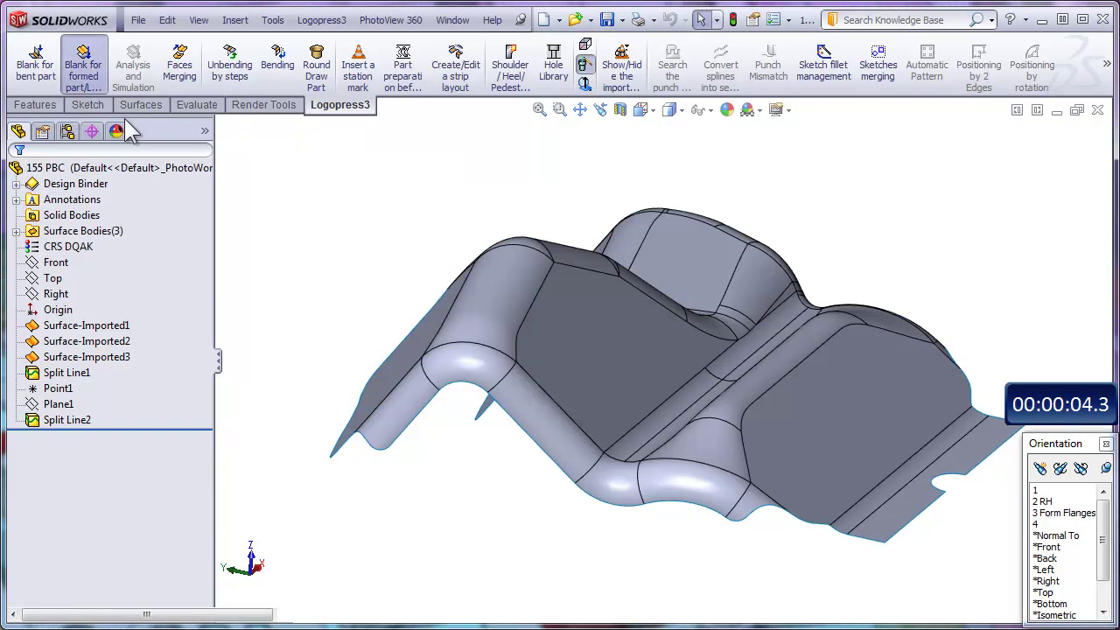
Rename the stage from 010 STATION MARK to 010 FORM FLANGES
{"action": "left_click", "coordinate": [175, 253]}
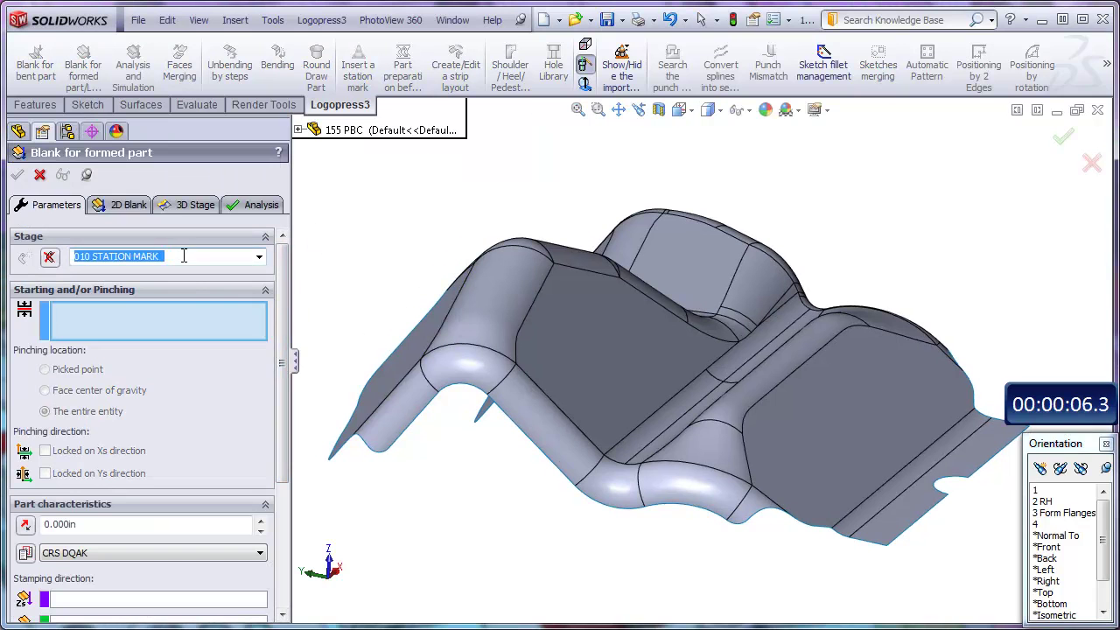
{"action": "left_click_drag", "start_coordinate": [181, 255], "coordinate": [95, 257]}
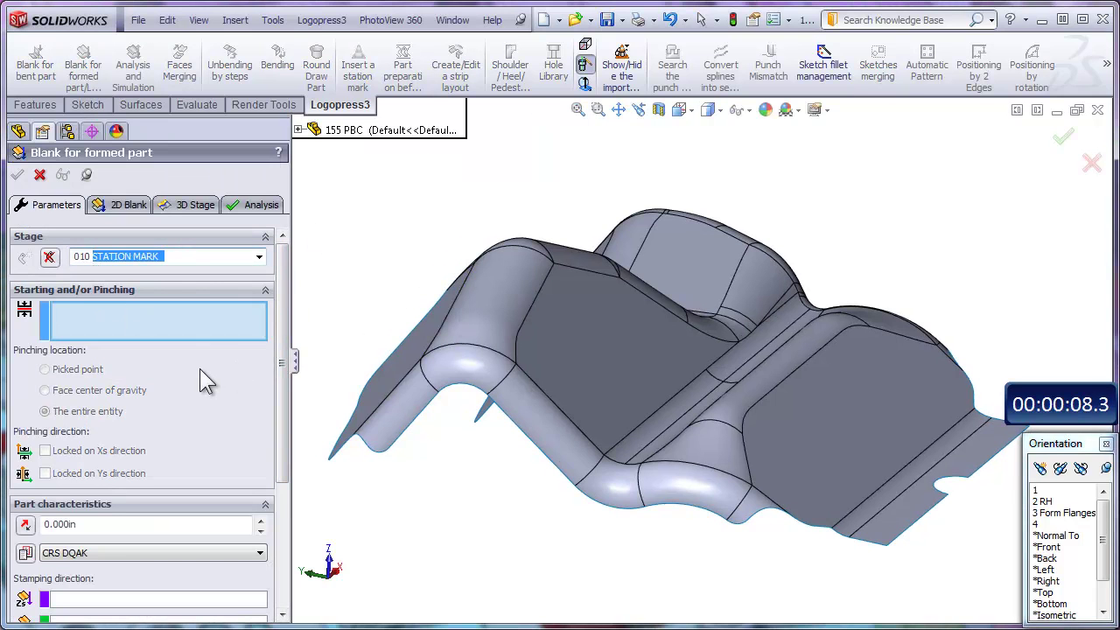
{"action": "type", "text": "FORM"}
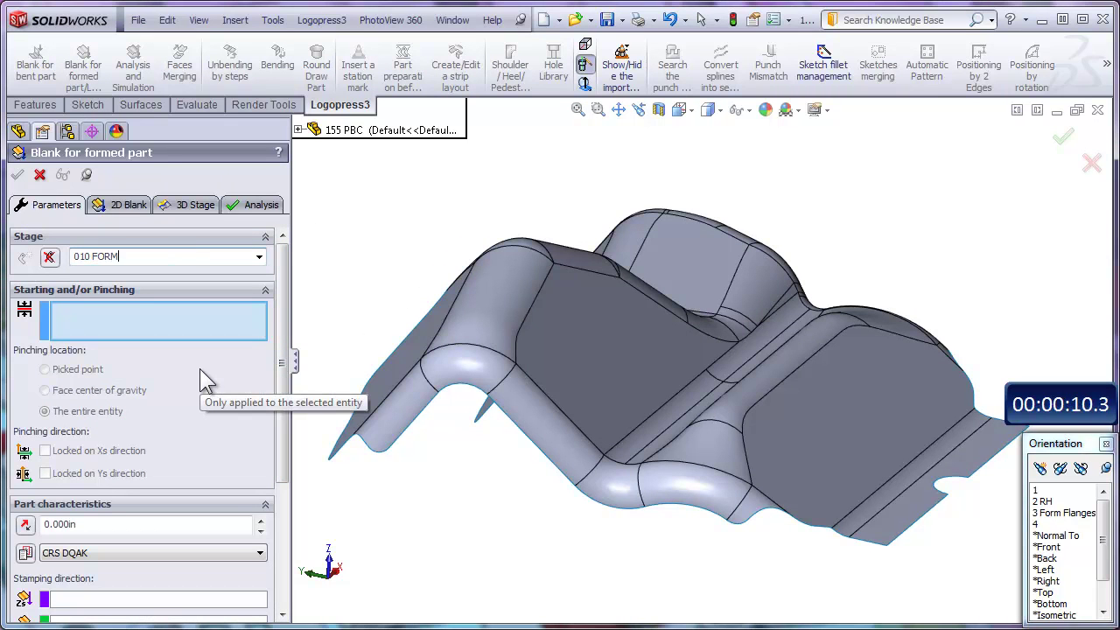
{"action": "type", "text": " FLANGES"}
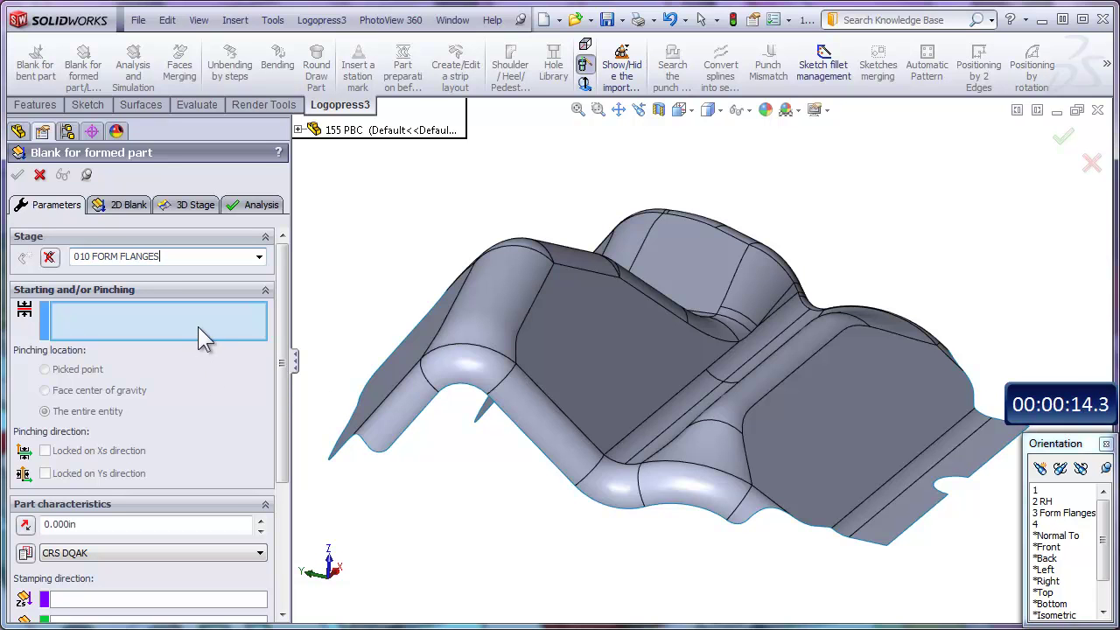
Pinch on the entire flat end flange face and set part thickness to 0.110in
{"action": "left_click", "coordinate": [910, 530]}
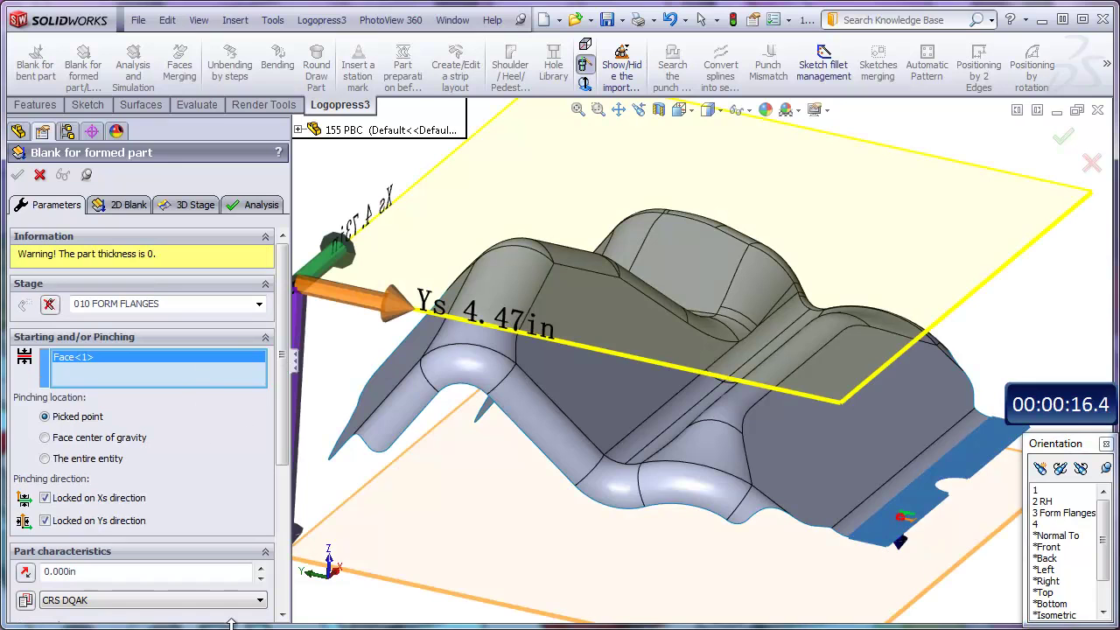
{"action": "left_click", "coordinate": [44, 458]}
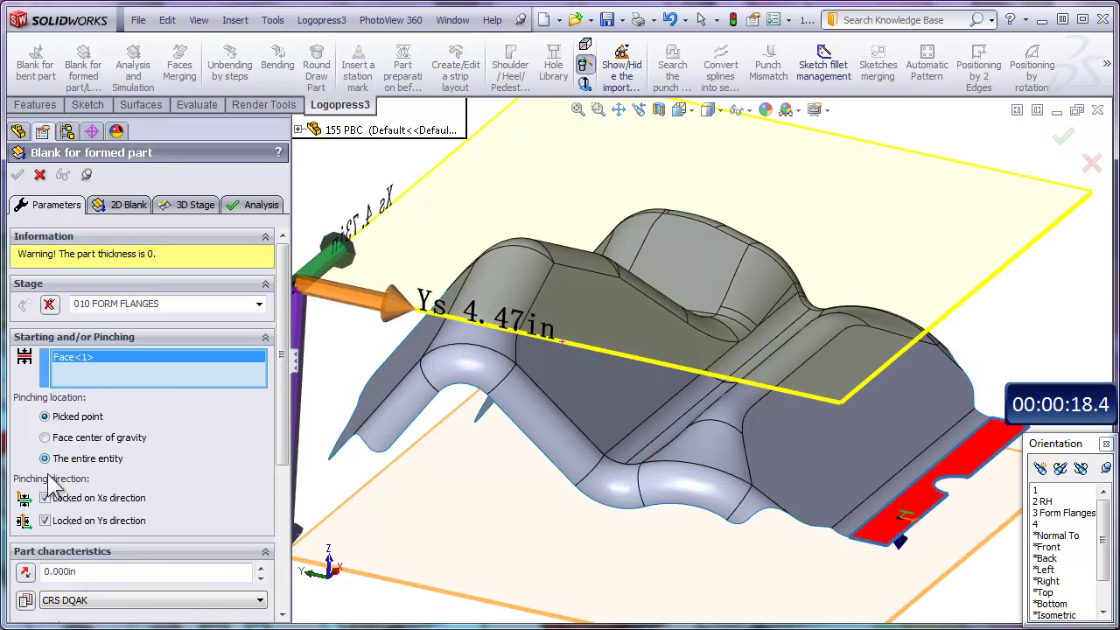
{"action": "double_click", "coordinate": [87, 571]}
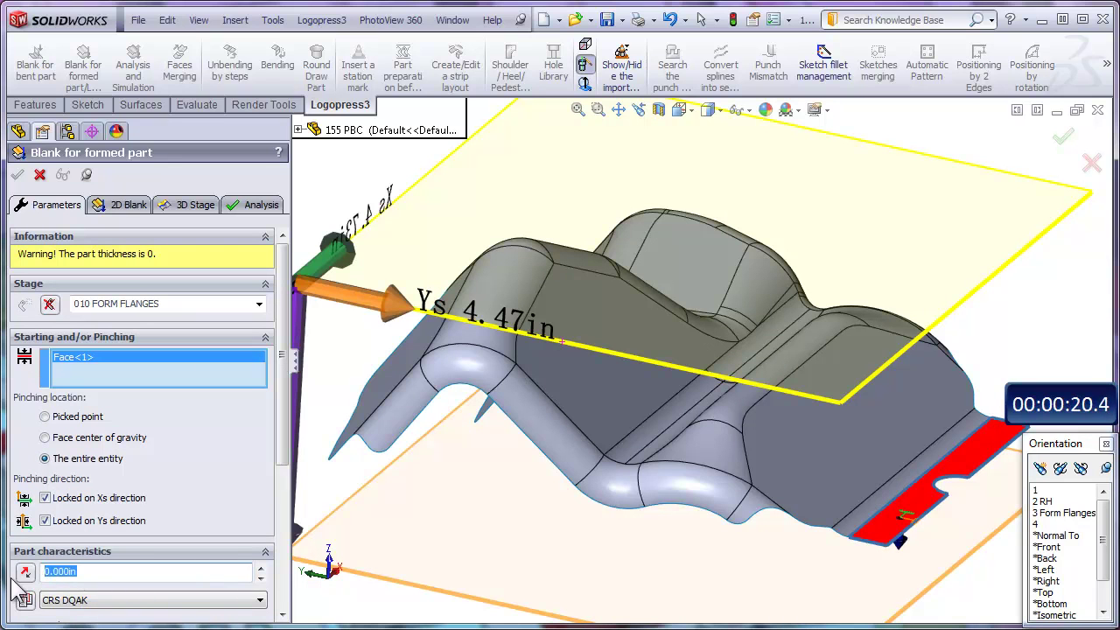
{"action": "type", "text": ".110"}
{"action": "key", "text": "Return"}
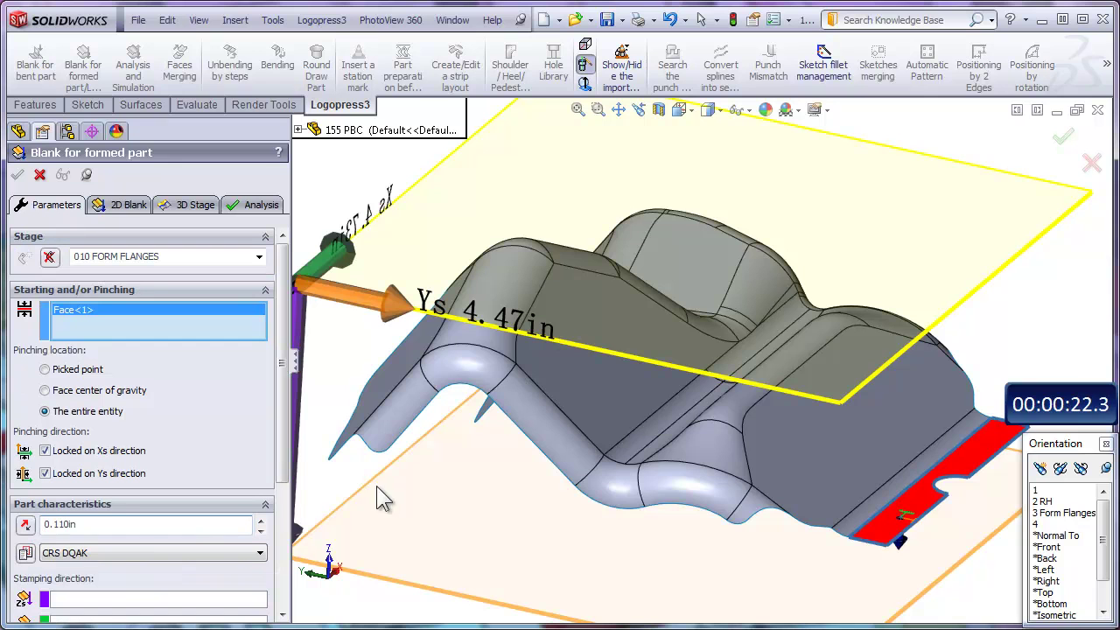
Set six lower-bend faces as 3D stage boundary faces and compute the unformed preview
{"action": "left_click", "coordinate": [189, 204]}
{"action": "left_click", "coordinate": [408, 419]}
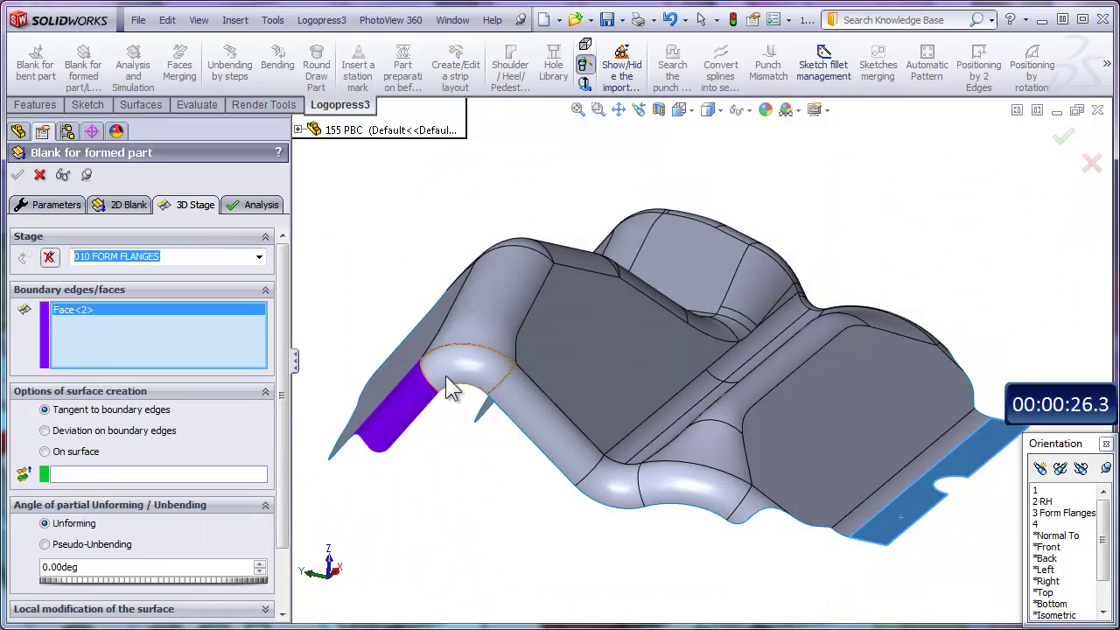
{"action": "left_click", "coordinate": [450, 387]}
{"action": "left_click", "coordinate": [533, 441]}
{"action": "left_click", "coordinate": [597, 476]}
{"action": "left_click", "coordinate": [676, 483]}
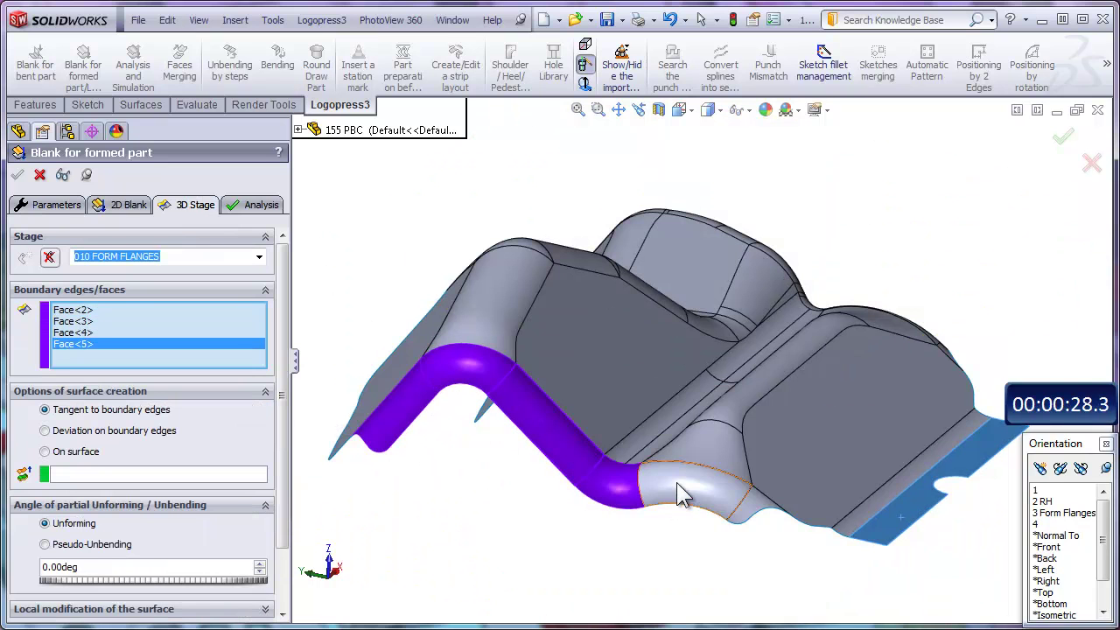
{"action": "left_click", "coordinate": [739, 518]}
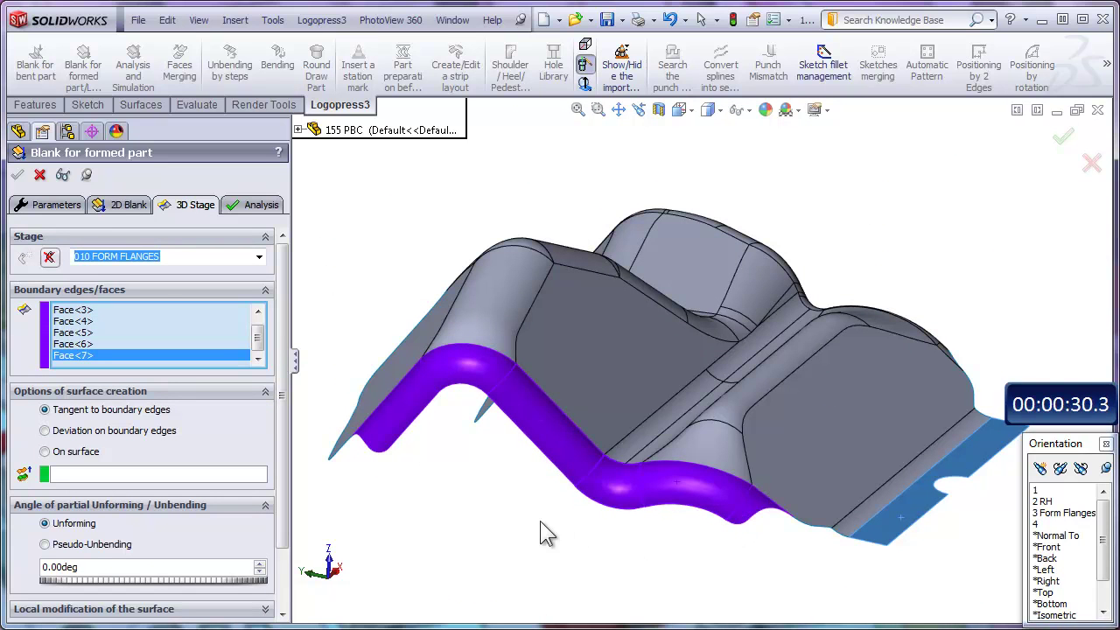
{"action": "left_click", "coordinate": [62, 174]}
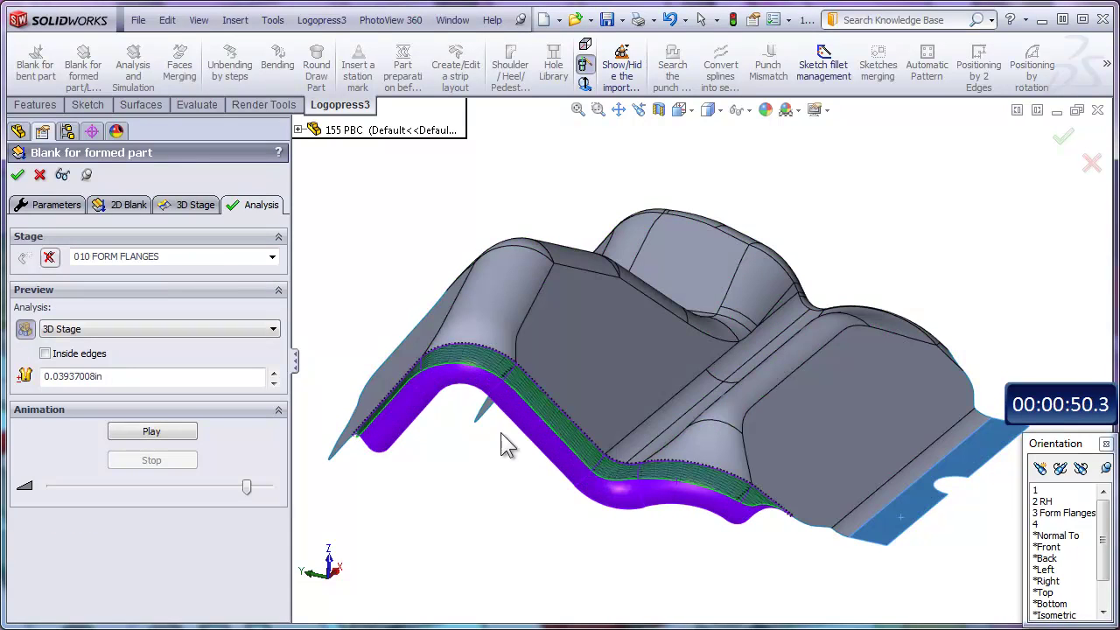
Display the strain, stress (PSI), thickness variation and mesh results on the unformed flange
{"action": "middle_click_drag", "start_coordinate": [587, 450], "coordinate": [604, 442]}
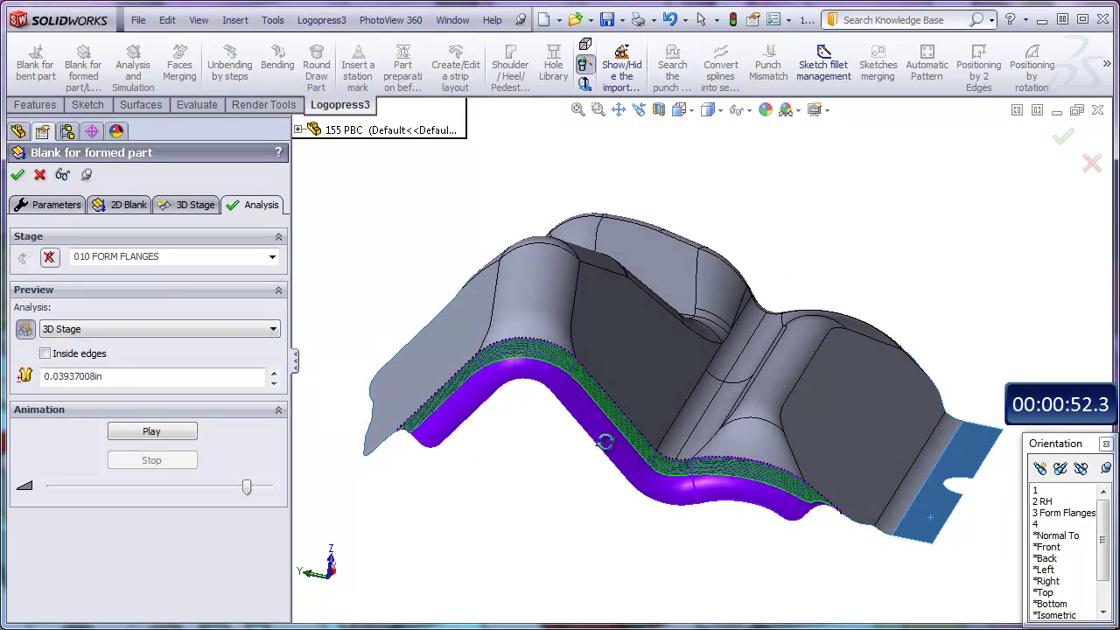
{"action": "scroll", "coordinate": [605, 442], "scroll_direction": "down", "scroll_amount": 6}
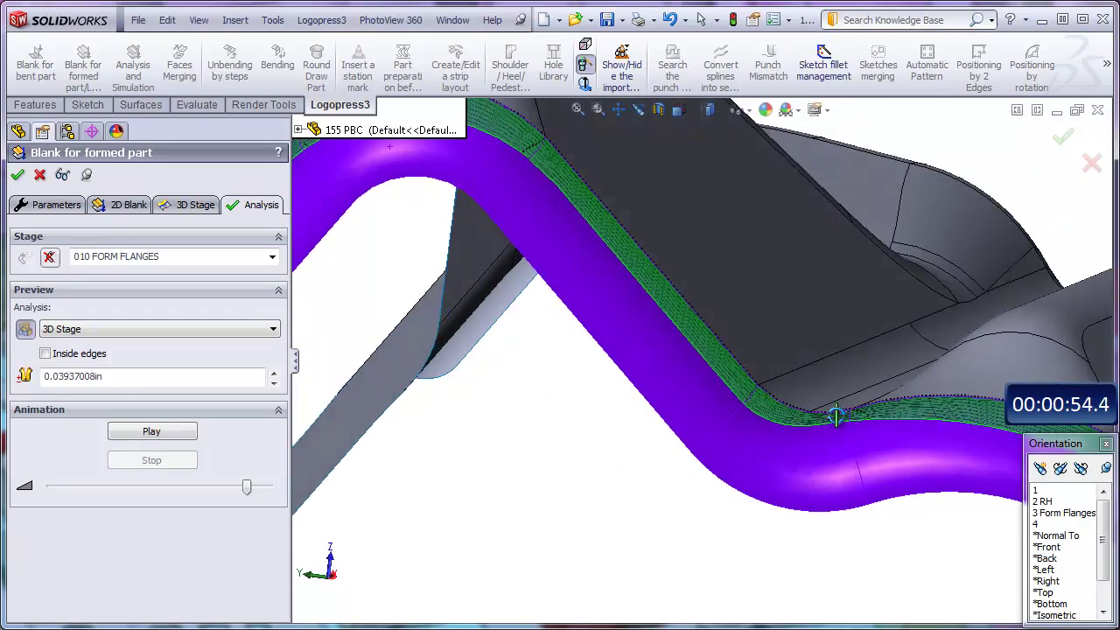
{"action": "middle_click_drag", "start_coordinate": [835, 417], "coordinate": [827, 485]}
{"action": "scroll", "coordinate": [829, 401], "scroll_direction": "up", "scroll_amount": 2}
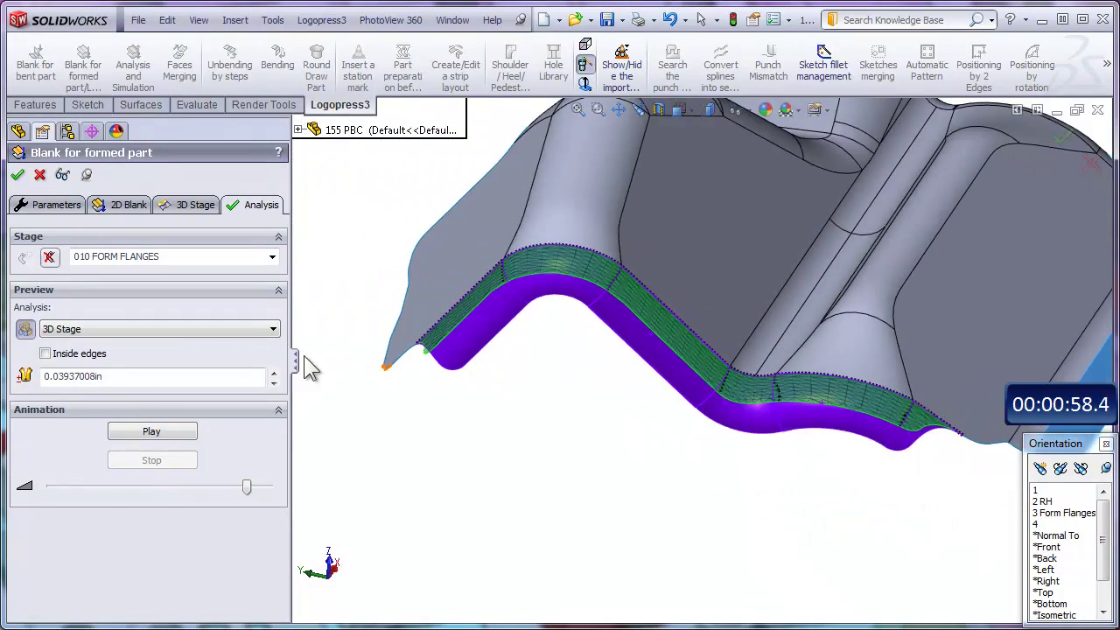
{"action": "left_click", "coordinate": [200, 329]}
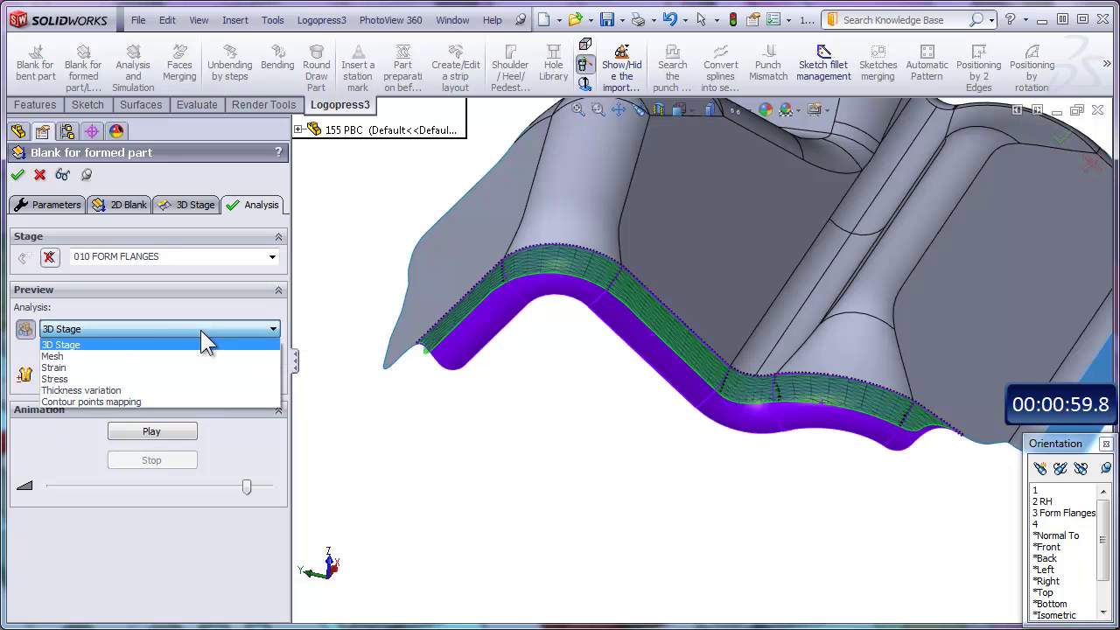
{"action": "left_click", "coordinate": [93, 367]}
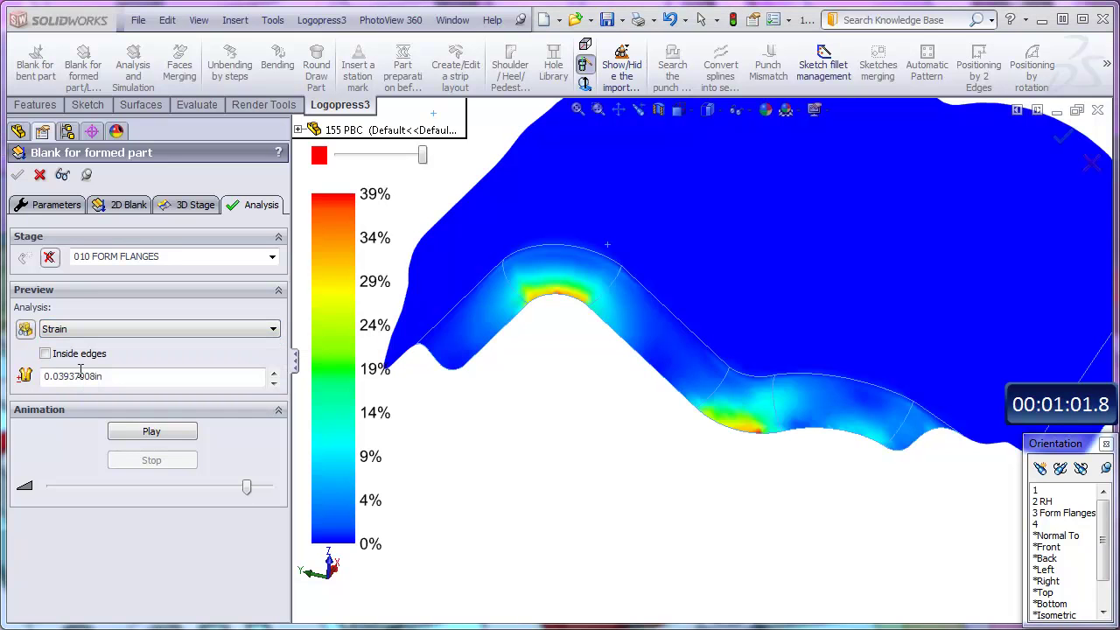
{"action": "left_click", "coordinate": [126, 333]}
{"action": "left_click", "coordinate": [93, 380]}
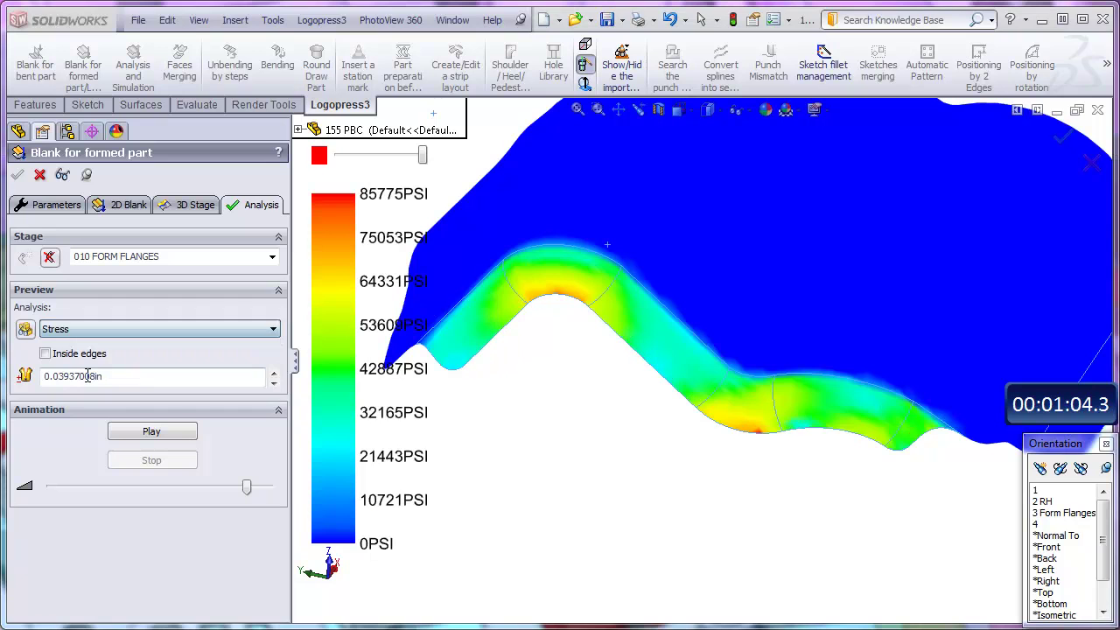
{"action": "left_click", "coordinate": [127, 335]}
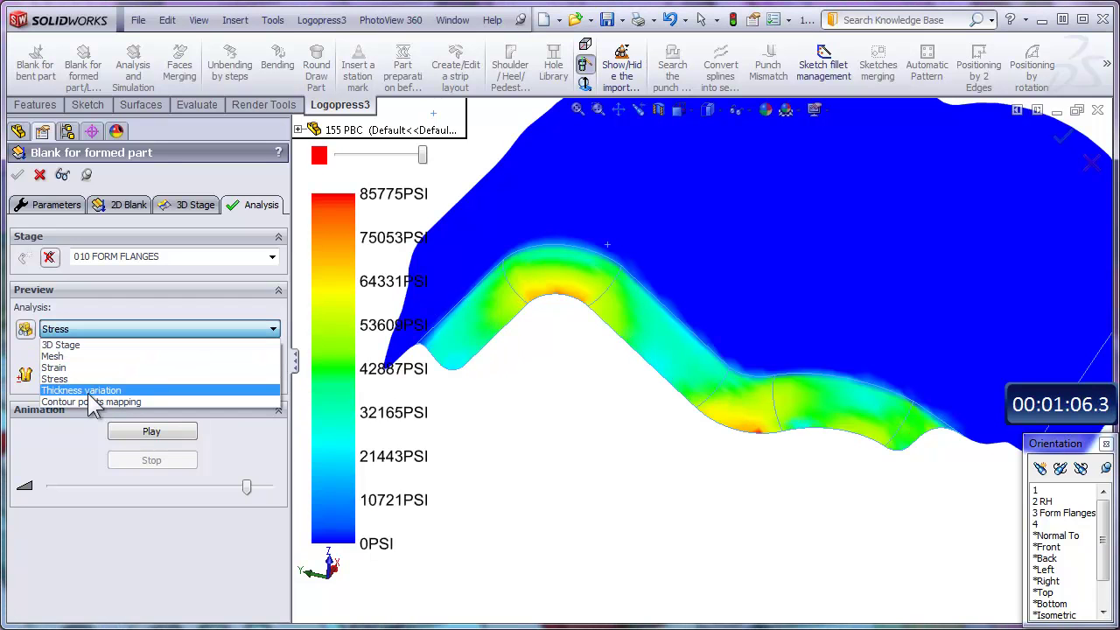
{"action": "left_click", "coordinate": [80, 389]}
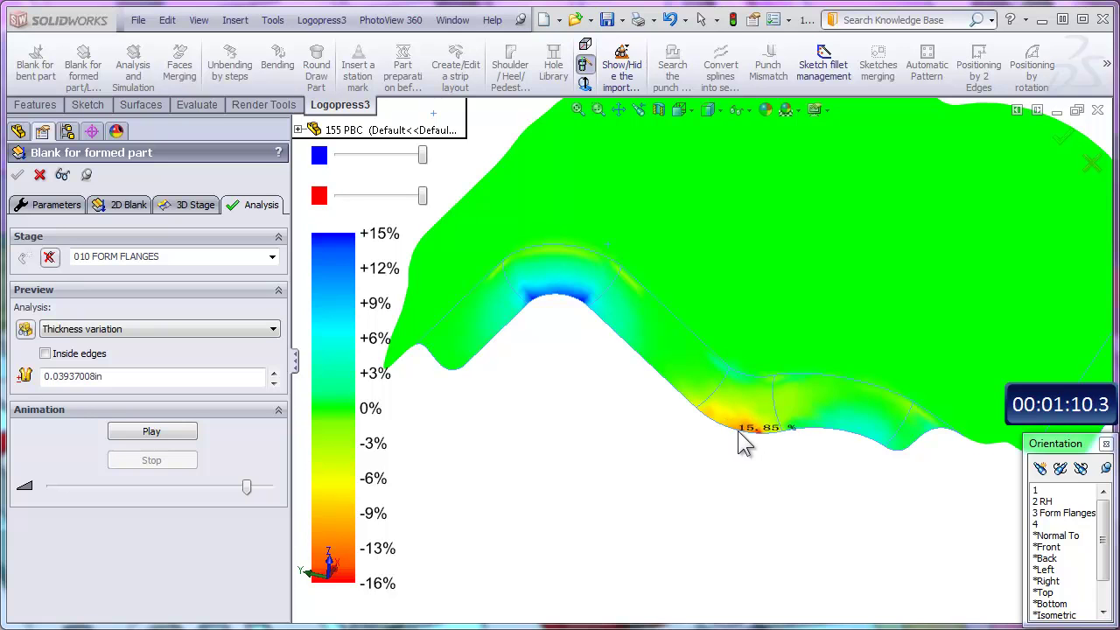
{"action": "left_click", "coordinate": [175, 336]}
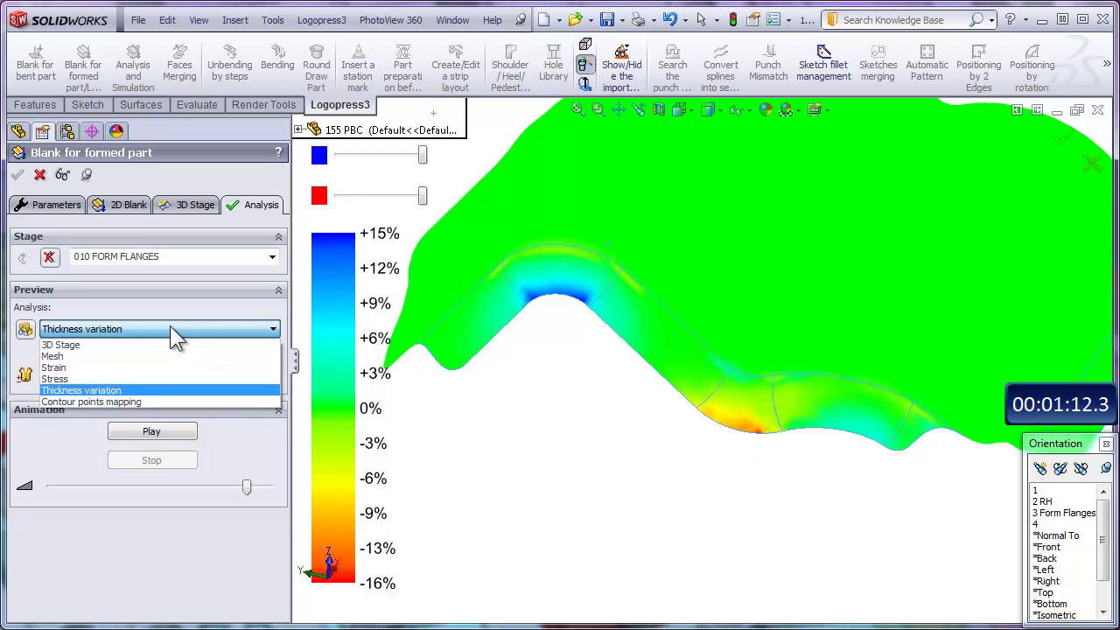
{"action": "left_click", "coordinate": [70, 358]}
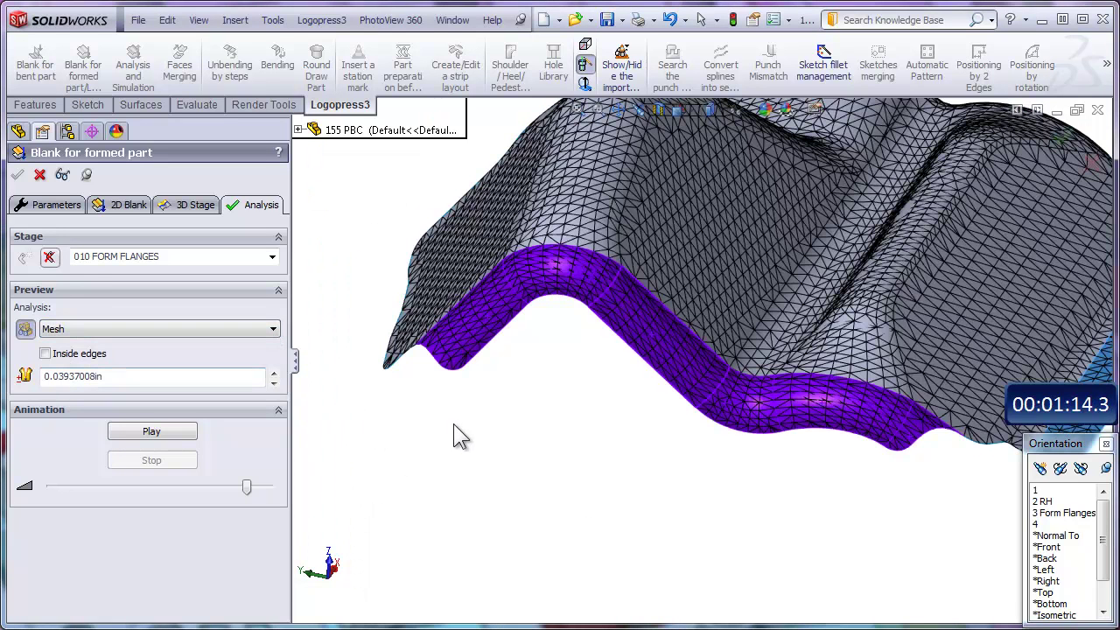
Play and stop the unfolding animation, then switch the display back to 3D Stage
{"action": "scroll", "coordinate": [743, 465], "scroll_direction": "down", "scroll_amount": 5}
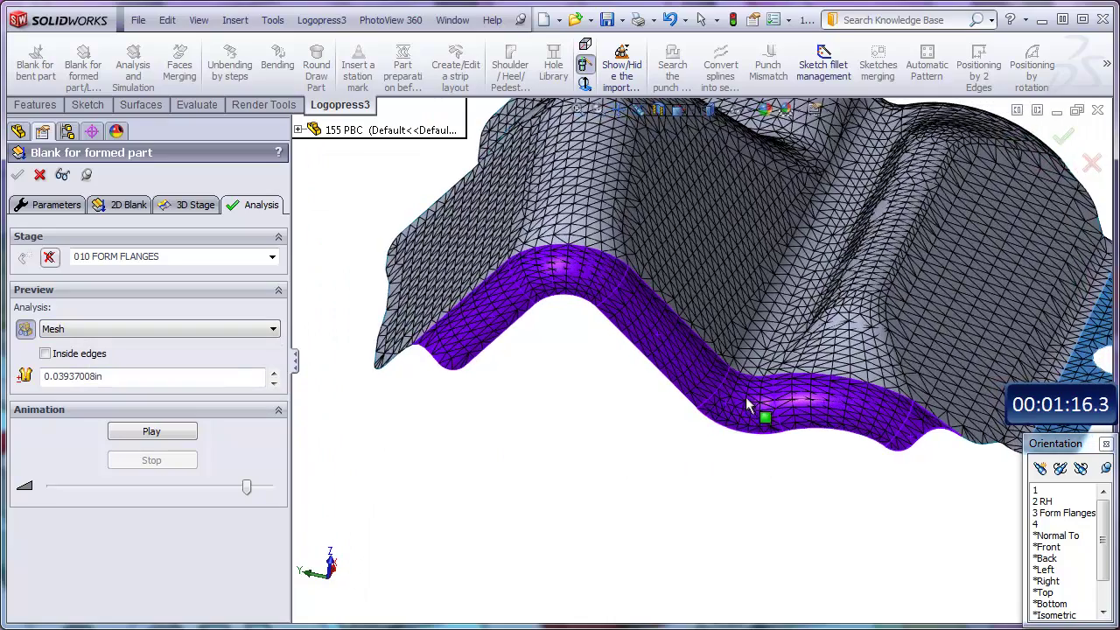
{"action": "scroll", "coordinate": [747, 409], "scroll_direction": "down", "scroll_amount": 2}
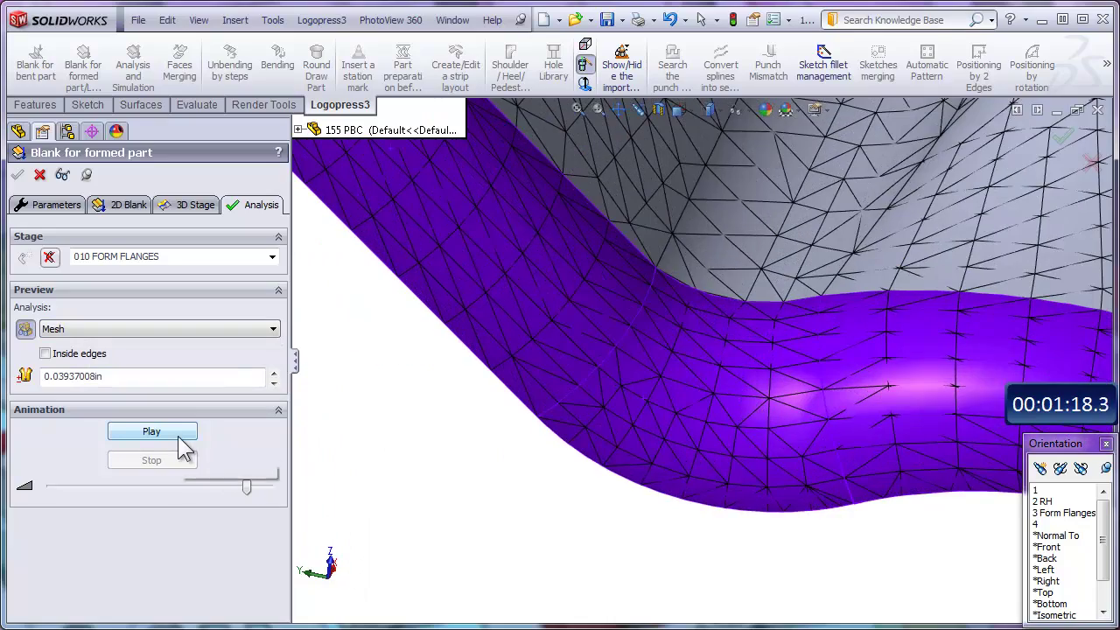
{"action": "left_click", "coordinate": [151, 432]}
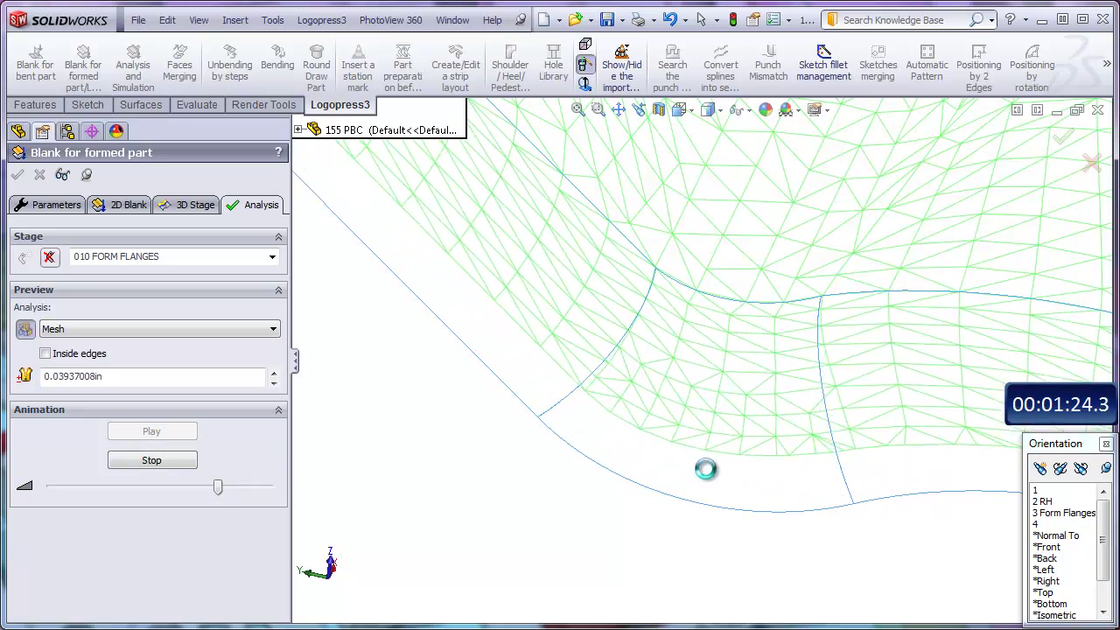
{"action": "left_click", "coordinate": [153, 462]}
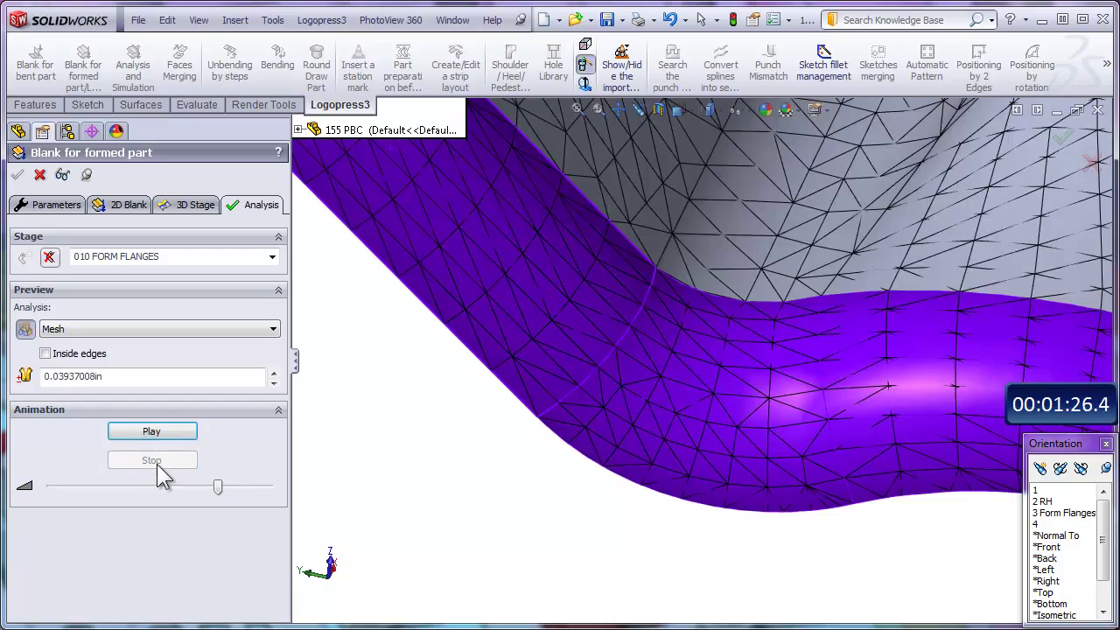
{"action": "middle_click_drag", "start_coordinate": [486, 457], "coordinate": [495, 332]}
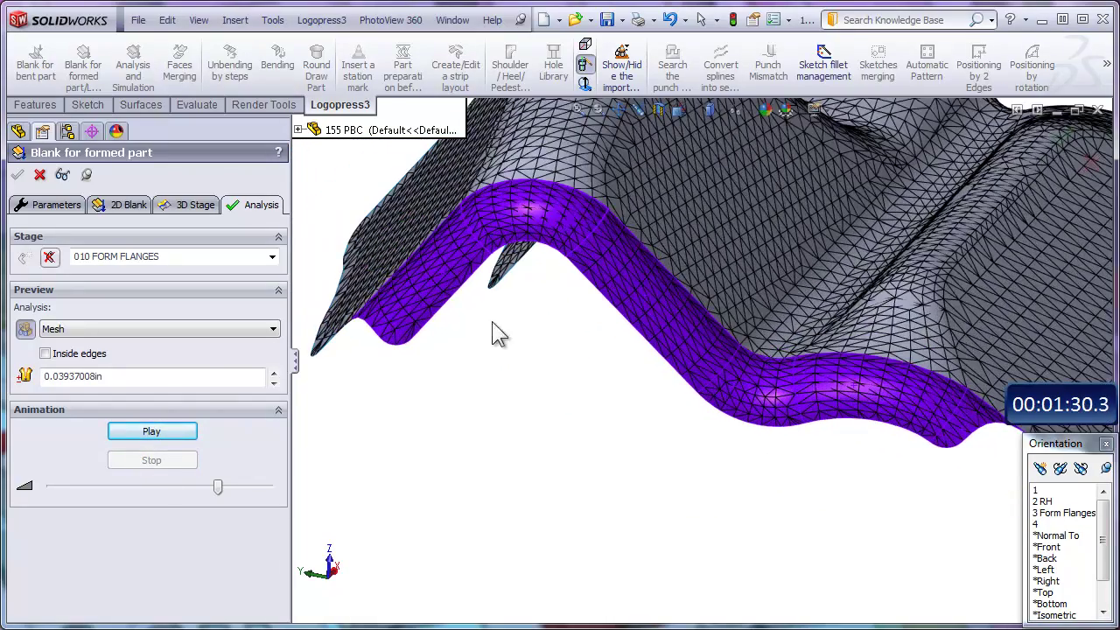
{"action": "left_click", "coordinate": [152, 331]}
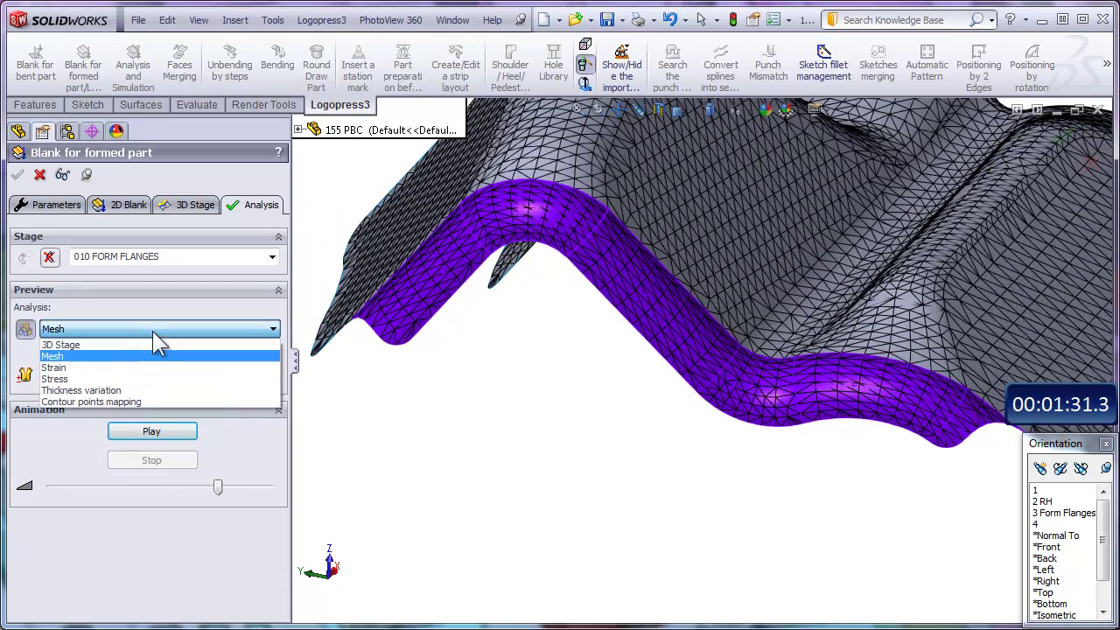
{"action": "left_click", "coordinate": [88, 342]}
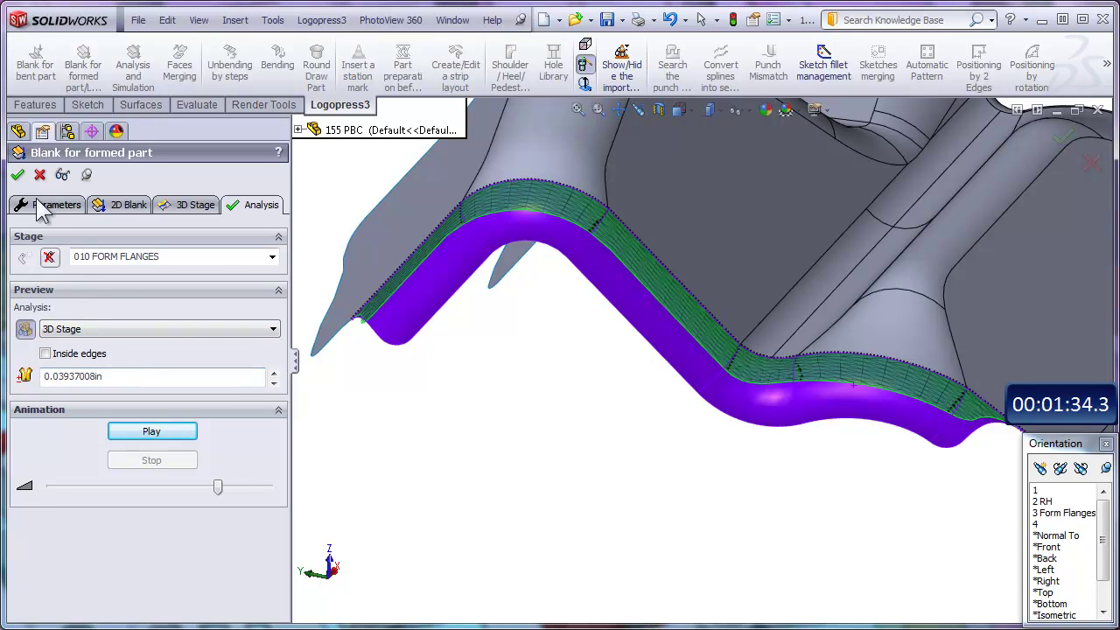
Accept stage 010 and rename the next stage to 020 NOT USED IN STRIP
{"action": "left_click", "coordinate": [17, 174]}
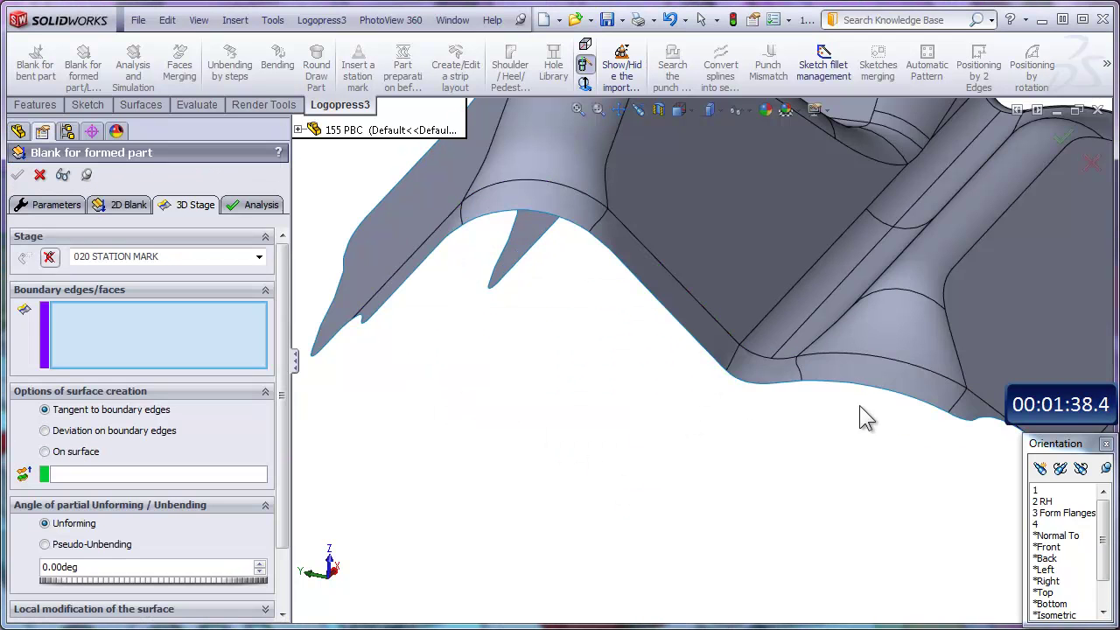
{"action": "middle_click_drag", "start_coordinate": [888, 380], "coordinate": [702, 420]}
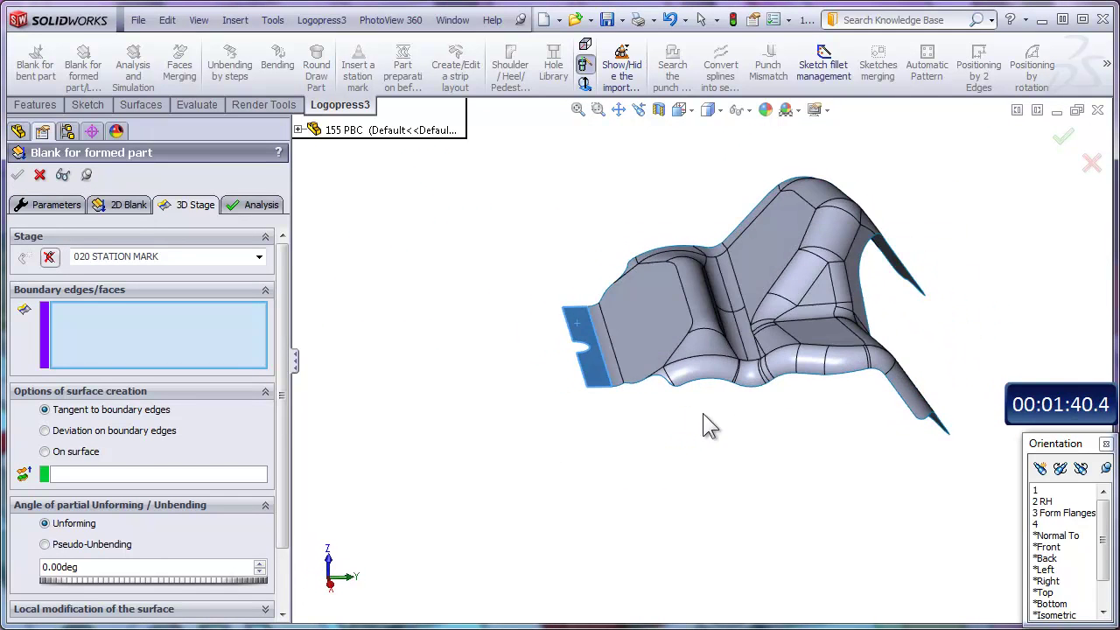
{"action": "scroll", "coordinate": [734, 369], "scroll_direction": "down", "scroll_amount": 8}
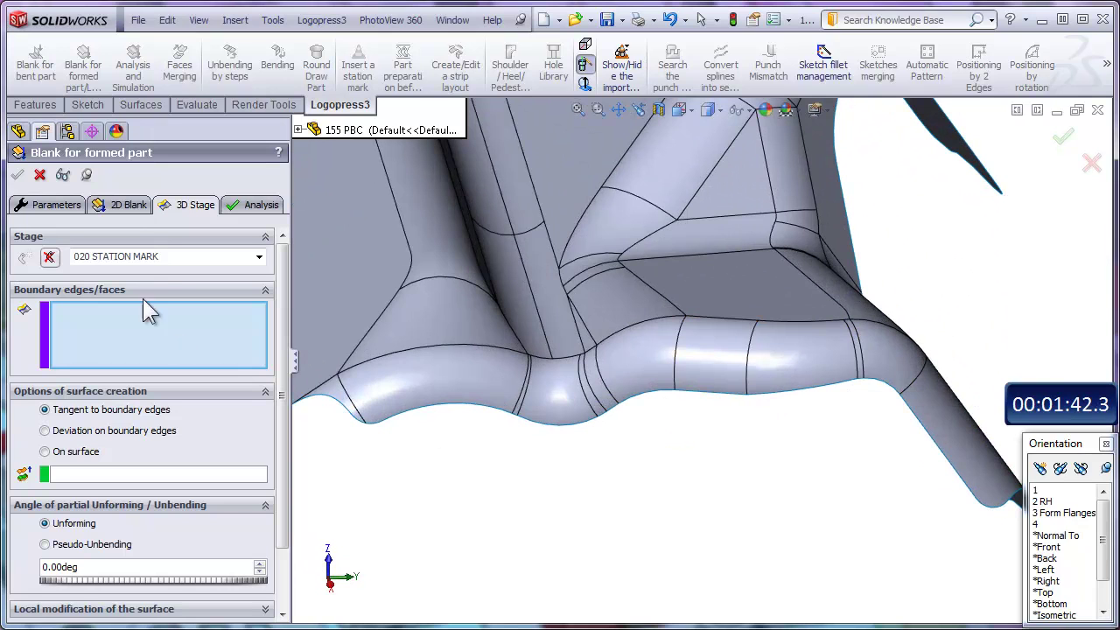
{"action": "left_click_drag", "start_coordinate": [181, 257], "coordinate": [101, 259]}
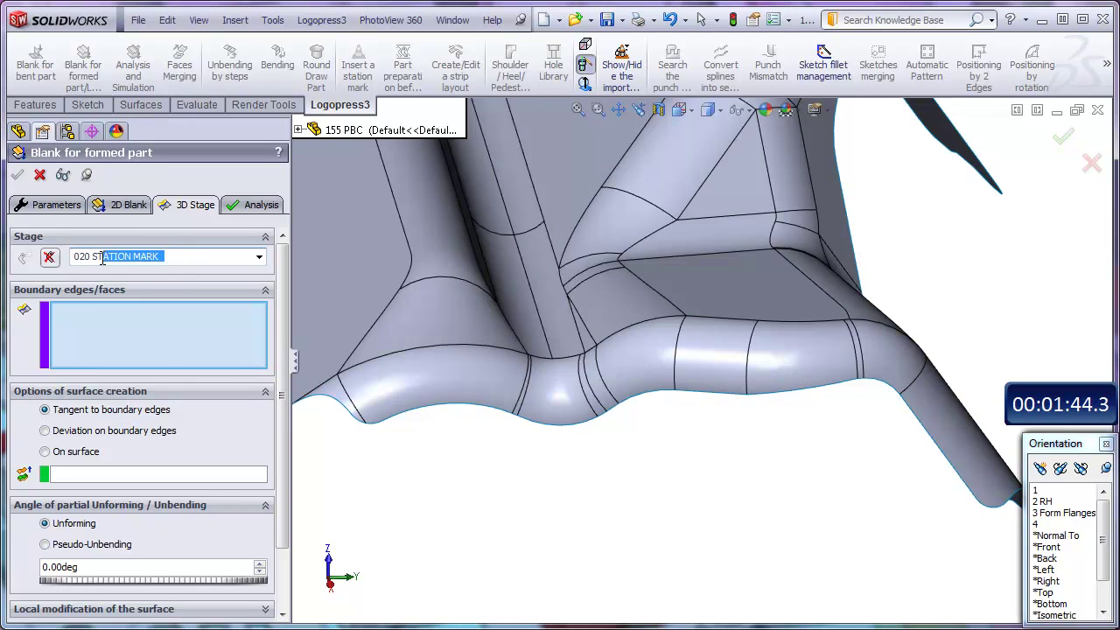
{"action": "type", "text": "NOT USED IN STRIP"}
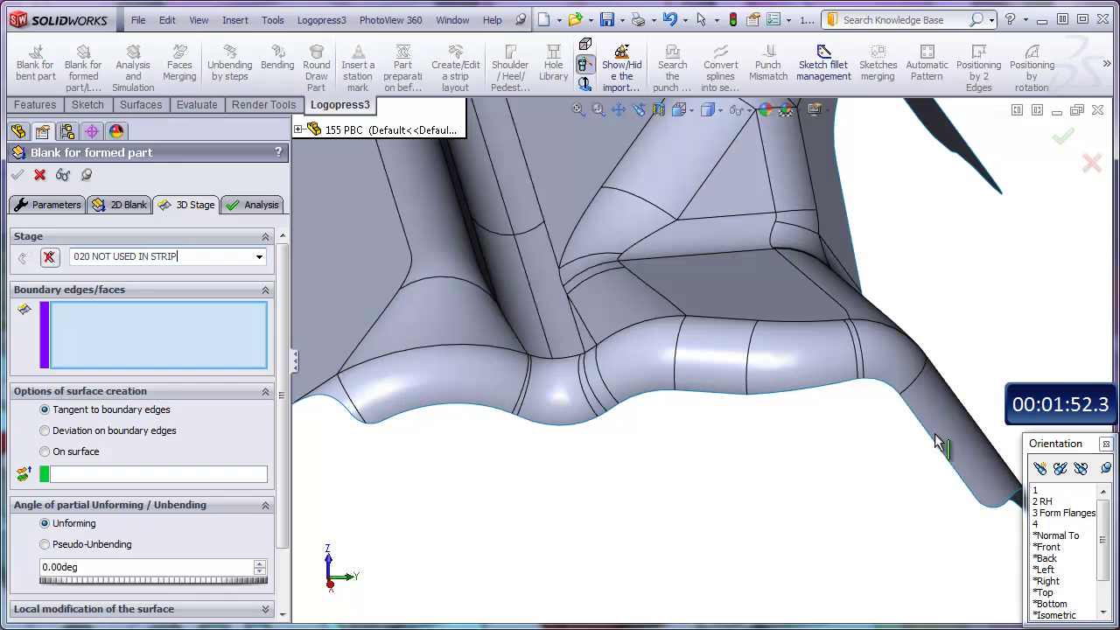
Add the twelve tube and bend faces as boundary faces and accept stage 020
{"action": "left_click", "coordinate": [903, 392]}
{"action": "left_click", "coordinate": [885, 361]}
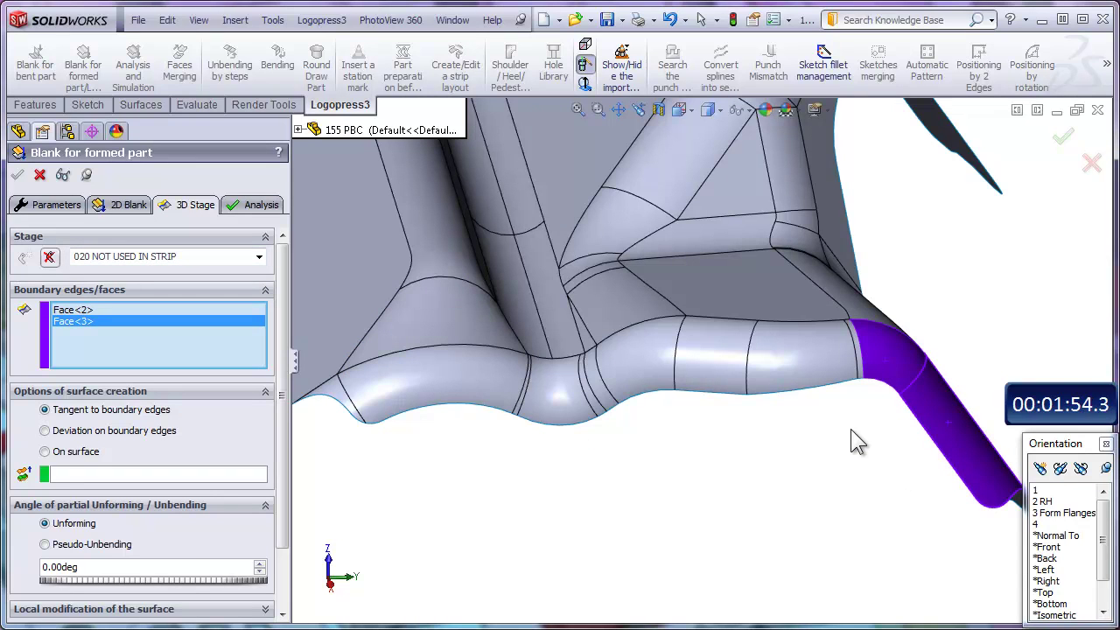
{"action": "left_click", "coordinate": [832, 360]}
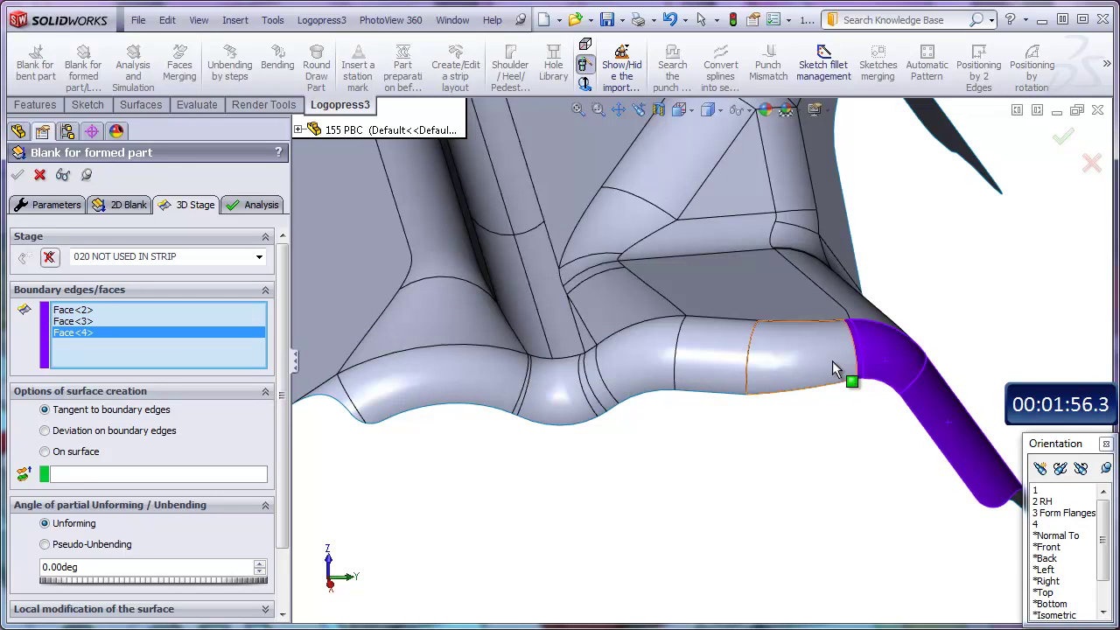
{"action": "left_click", "coordinate": [730, 361]}
{"action": "left_click", "coordinate": [654, 362]}
{"action": "left_click", "coordinate": [606, 381]}
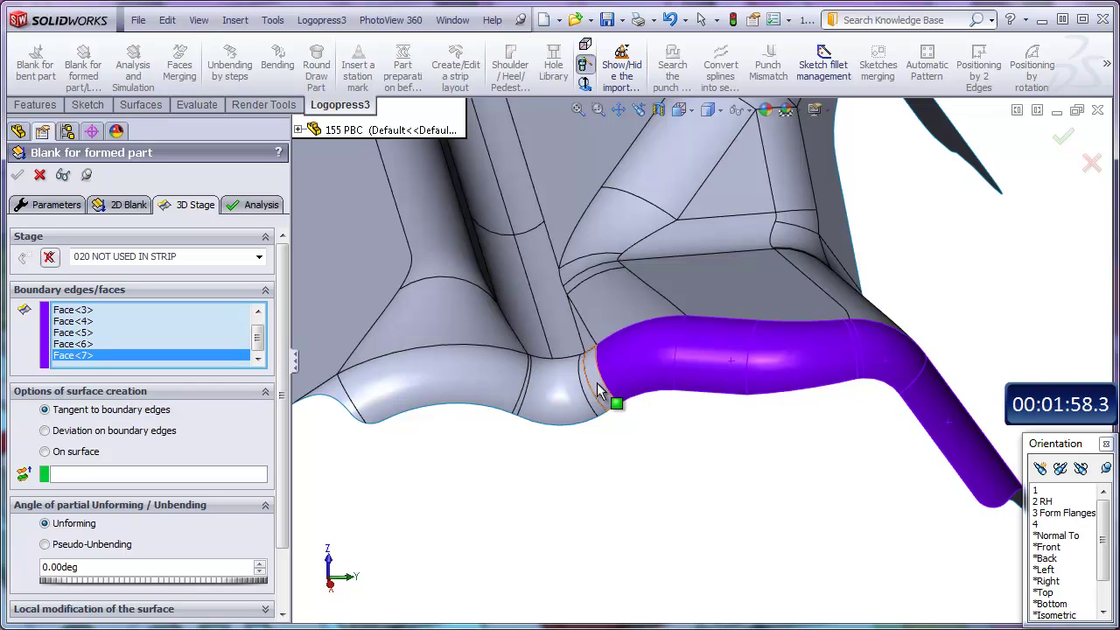
{"action": "left_click", "coordinate": [595, 391]}
{"action": "left_click", "coordinate": [584, 391]}
{"action": "left_click", "coordinate": [534, 391]}
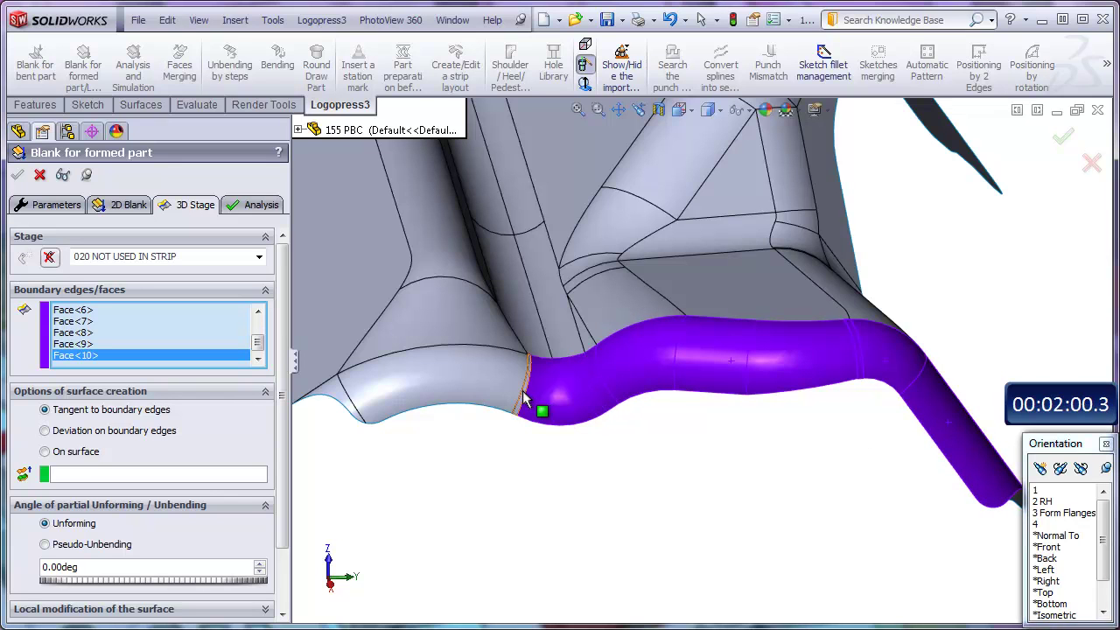
{"action": "left_click", "coordinate": [523, 391]}
{"action": "left_click", "coordinate": [492, 387]}
{"action": "left_click", "coordinate": [352, 401]}
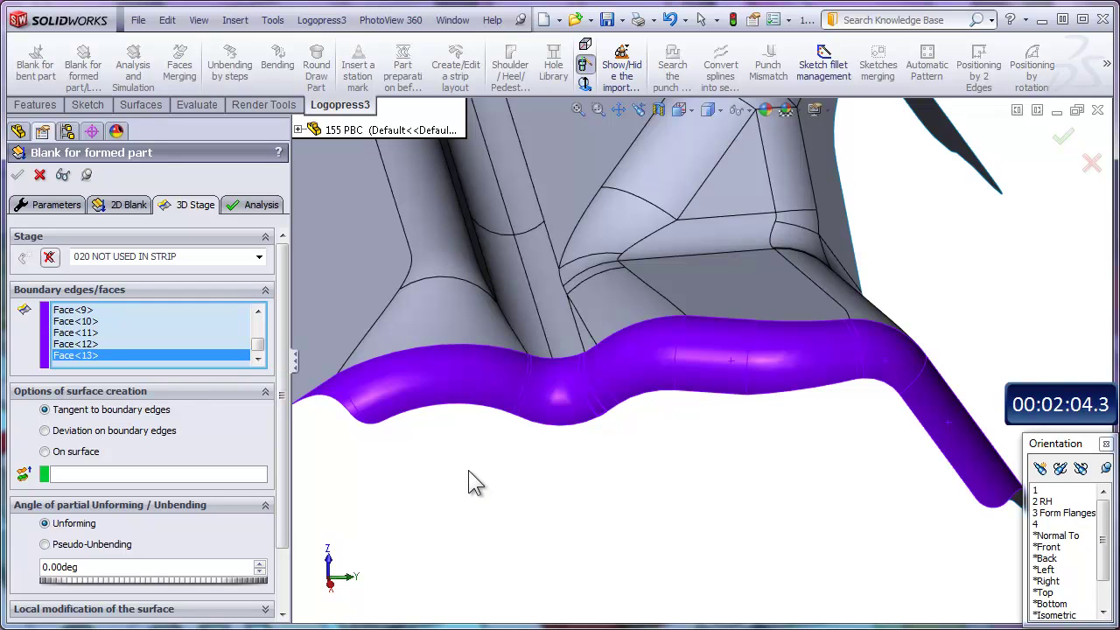
{"action": "left_click", "coordinate": [18, 174]}
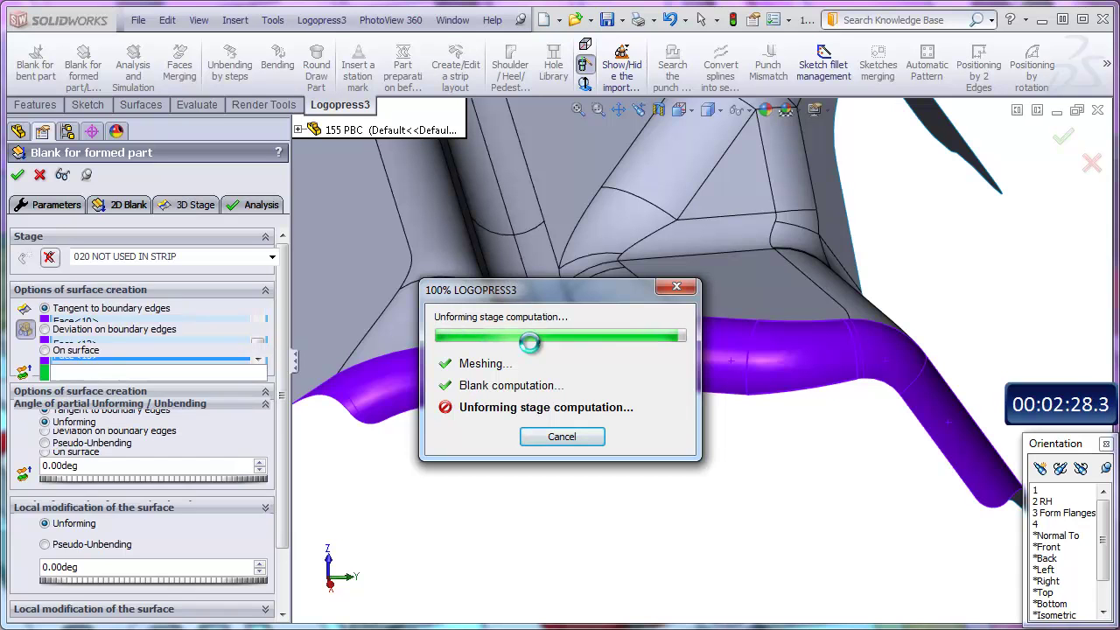
Orbit and zoom around stage 020's unformed preview to inspect the meshed band along the tube fillet
{"action": "middle_click_drag", "start_coordinate": [757, 500], "coordinate": [574, 398]}
{"action": "scroll", "coordinate": [674, 438], "scroll_direction": "down", "scroll_amount": 3}
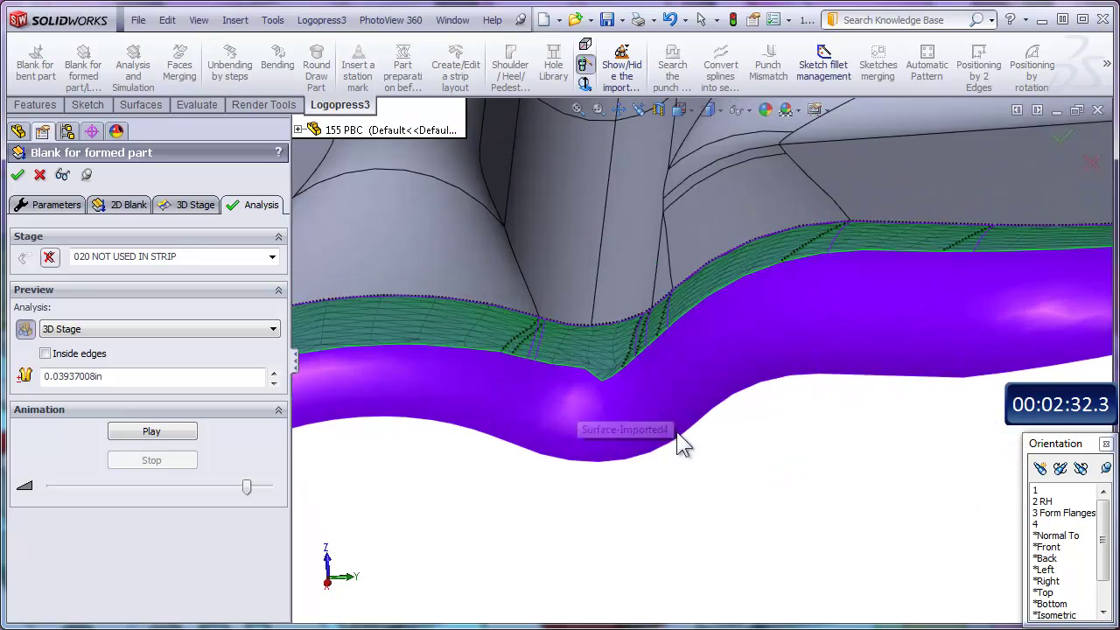
{"action": "middle_click_drag", "start_coordinate": [675, 437], "coordinate": [704, 418]}
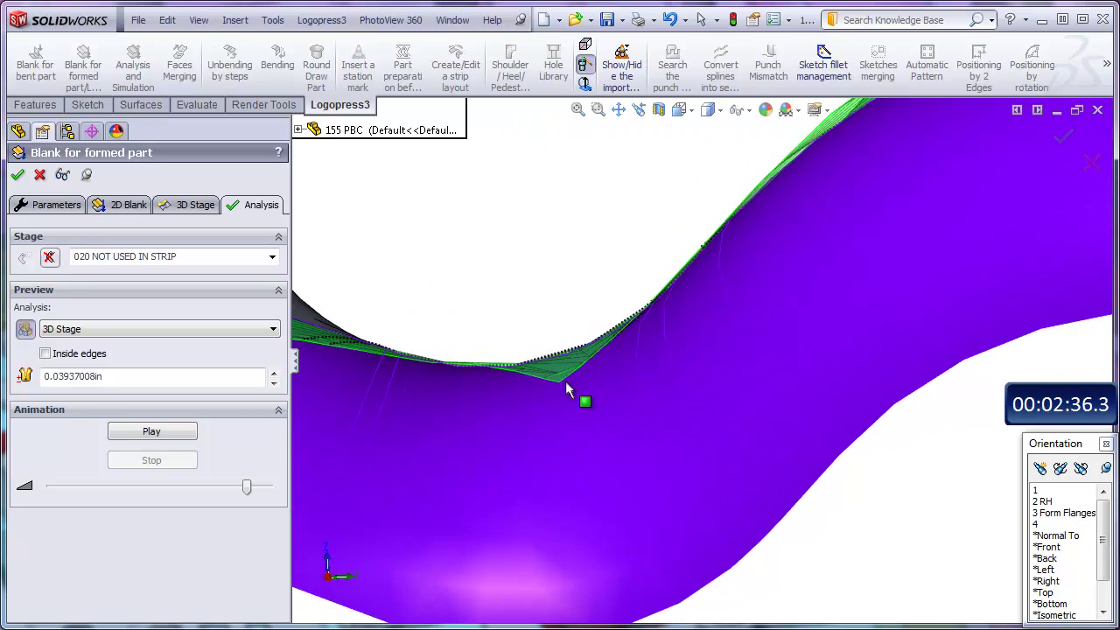
{"action": "scroll", "coordinate": [612, 375], "scroll_direction": "up", "scroll_amount": 4}
{"action": "middle_click_drag", "start_coordinate": [780, 405], "coordinate": [881, 263]}
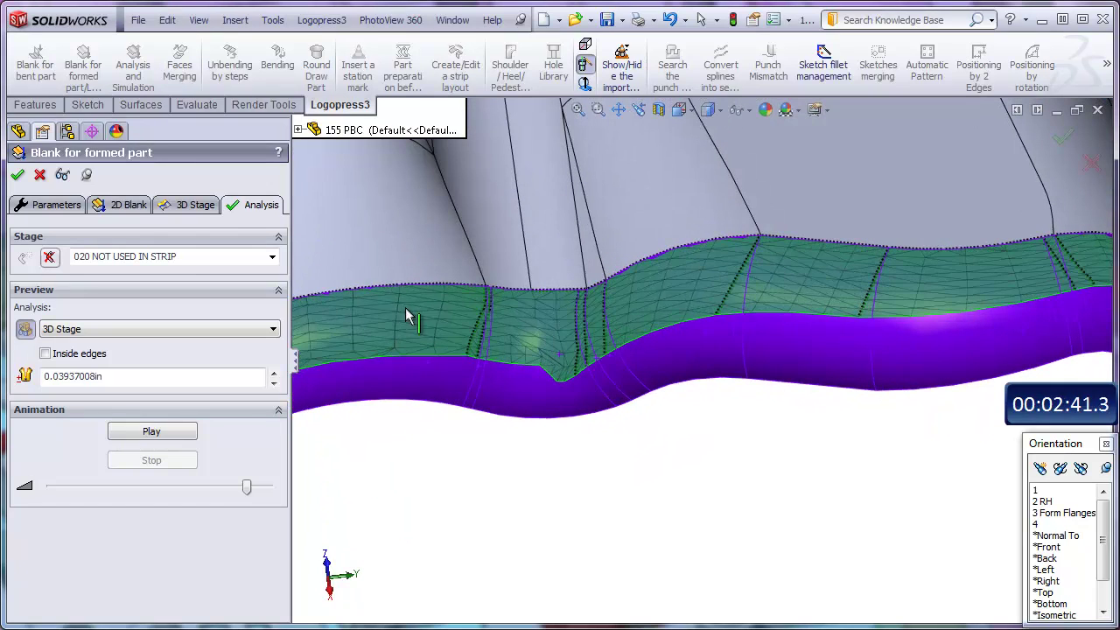
Expand Local modification of the surface, then delete a trial control point and edge pick
{"action": "left_click", "coordinate": [188, 205]}
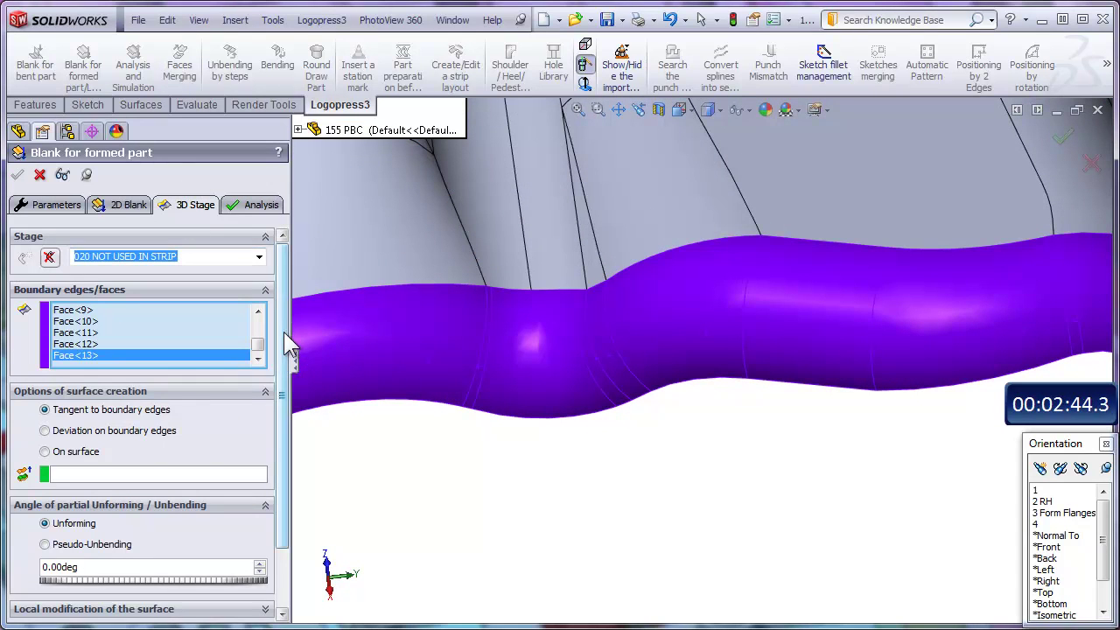
{"action": "left_click_drag", "start_coordinate": [287, 342], "coordinate": [284, 481]}
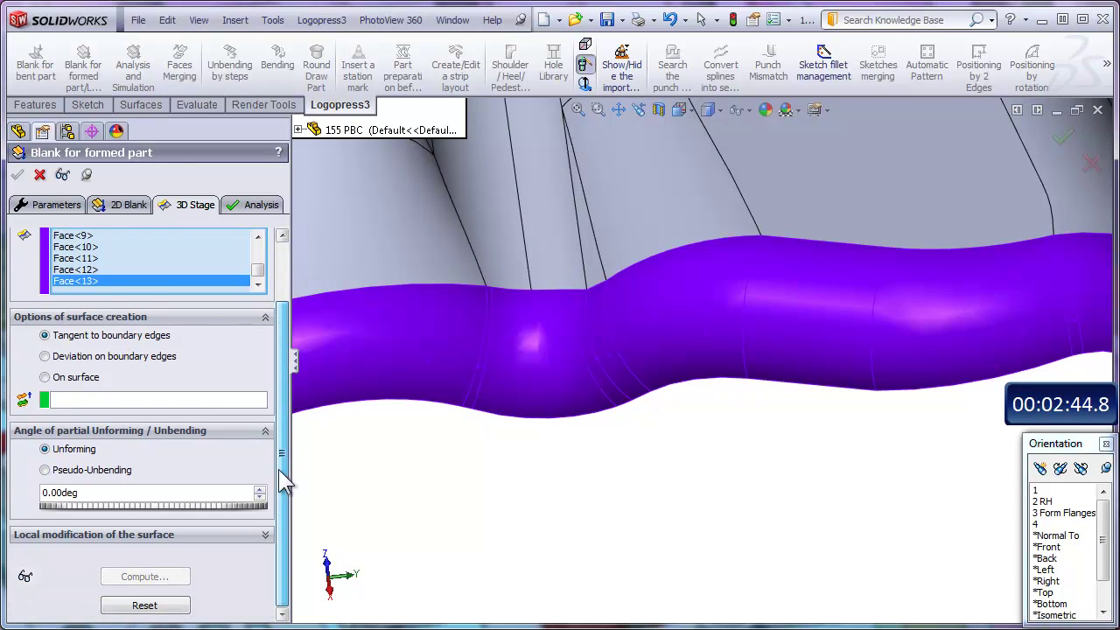
{"action": "left_click", "coordinate": [147, 535]}
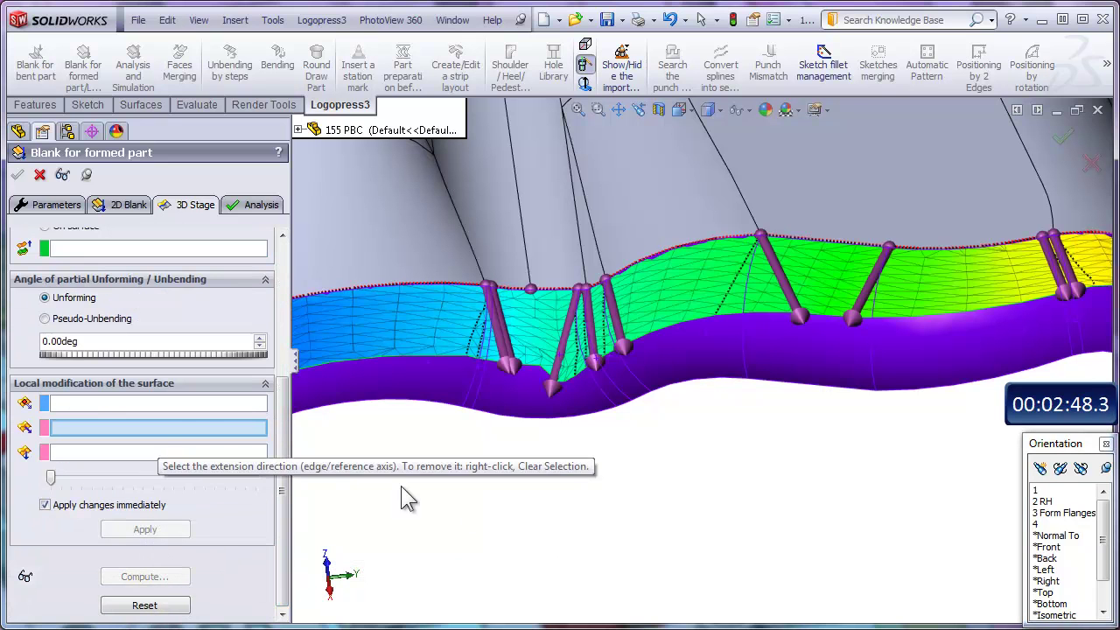
{"action": "left_click", "coordinate": [890, 247]}
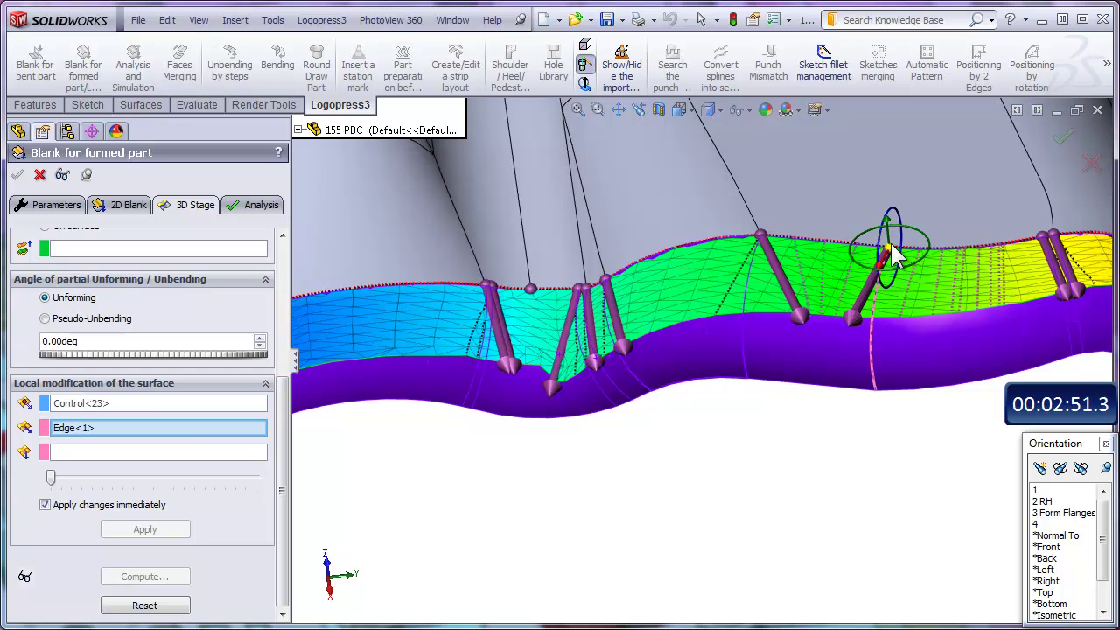
{"action": "right_click", "coordinate": [147, 430]}
{"action": "left_click", "coordinate": [184, 456]}
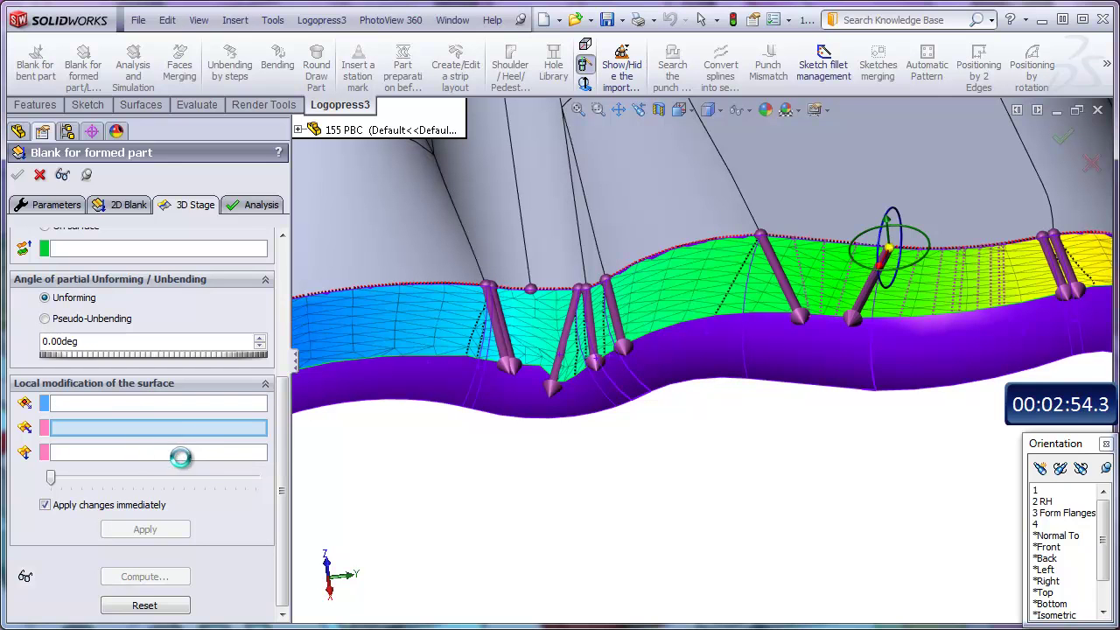
Try two more control point and edge picks, deleting each one
{"action": "middle_click_drag", "start_coordinate": [667, 408], "coordinate": [680, 405]}
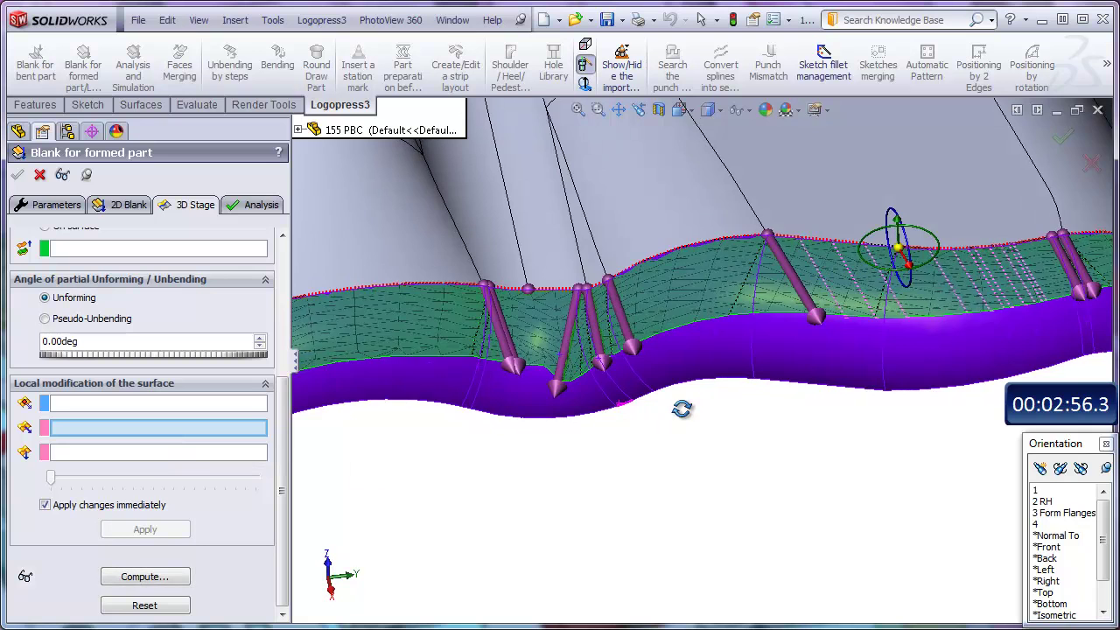
{"action": "scroll", "coordinate": [577, 310], "scroll_direction": "up", "scroll_amount": 4}
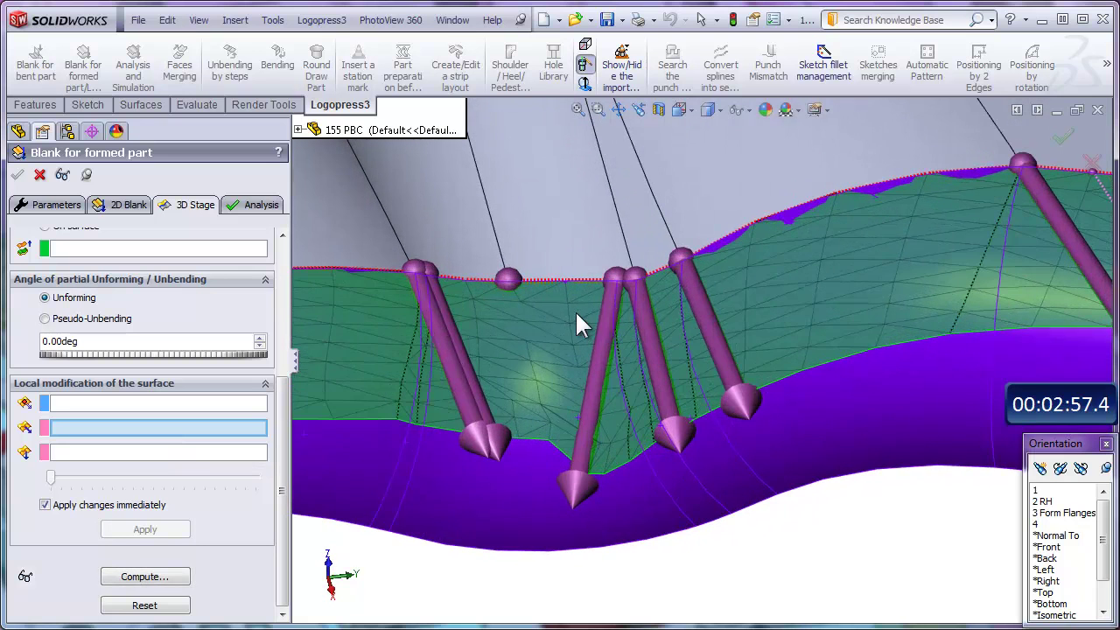
{"action": "left_click", "coordinate": [615, 280]}
{"action": "left_click", "coordinate": [621, 345]}
{"action": "right_click", "coordinate": [158, 437]}
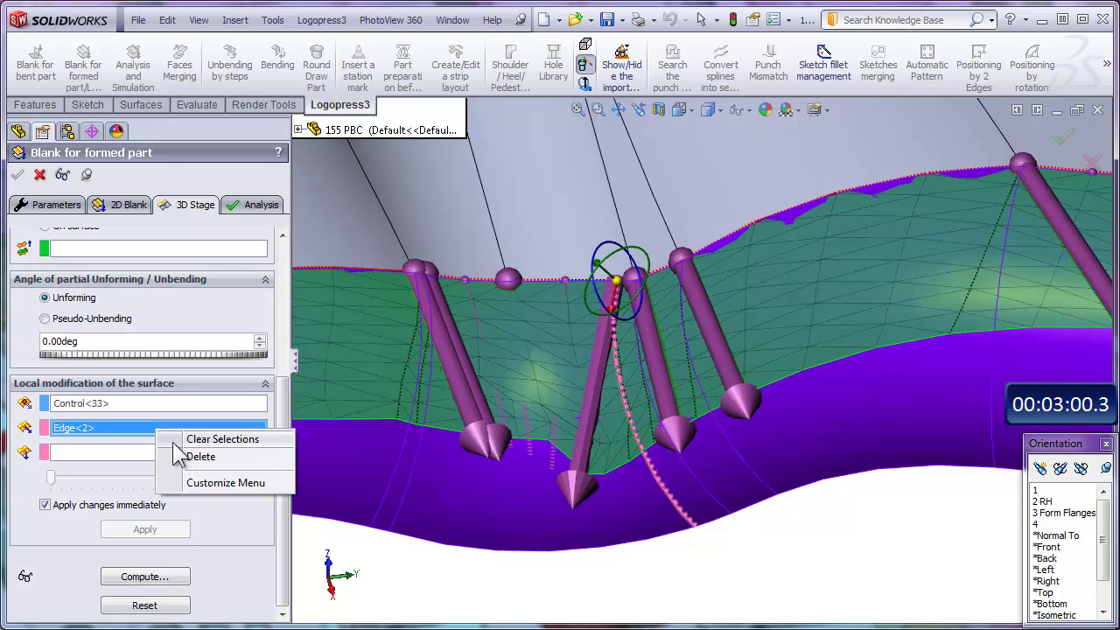
{"action": "left_click", "coordinate": [198, 451]}
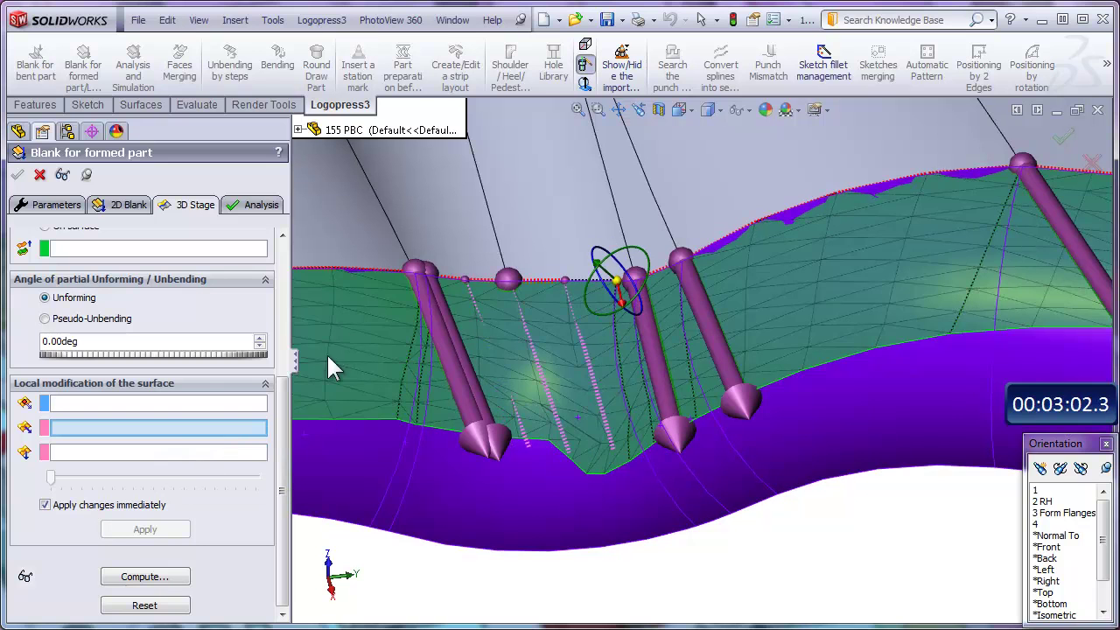
{"action": "left_click", "coordinate": [429, 273]}
{"action": "left_click", "coordinate": [427, 320]}
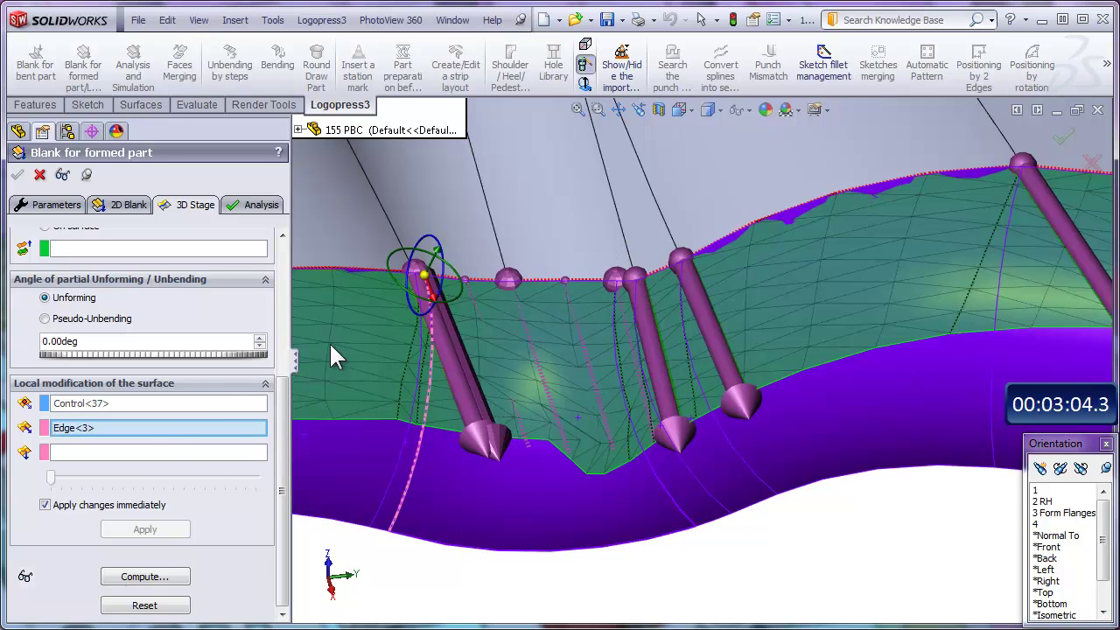
{"action": "right_click", "coordinate": [182, 421]}
{"action": "left_click", "coordinate": [209, 459]}
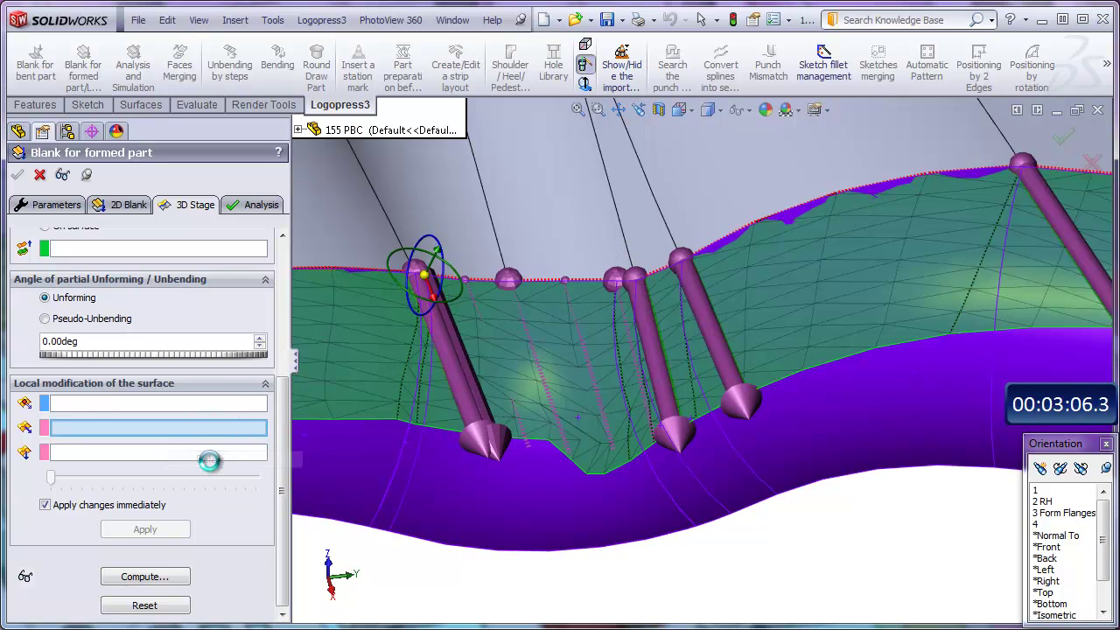
Add extensions at the left punch along its curve and between the punches along Edge<6>
{"action": "left_click", "coordinate": [423, 273]}
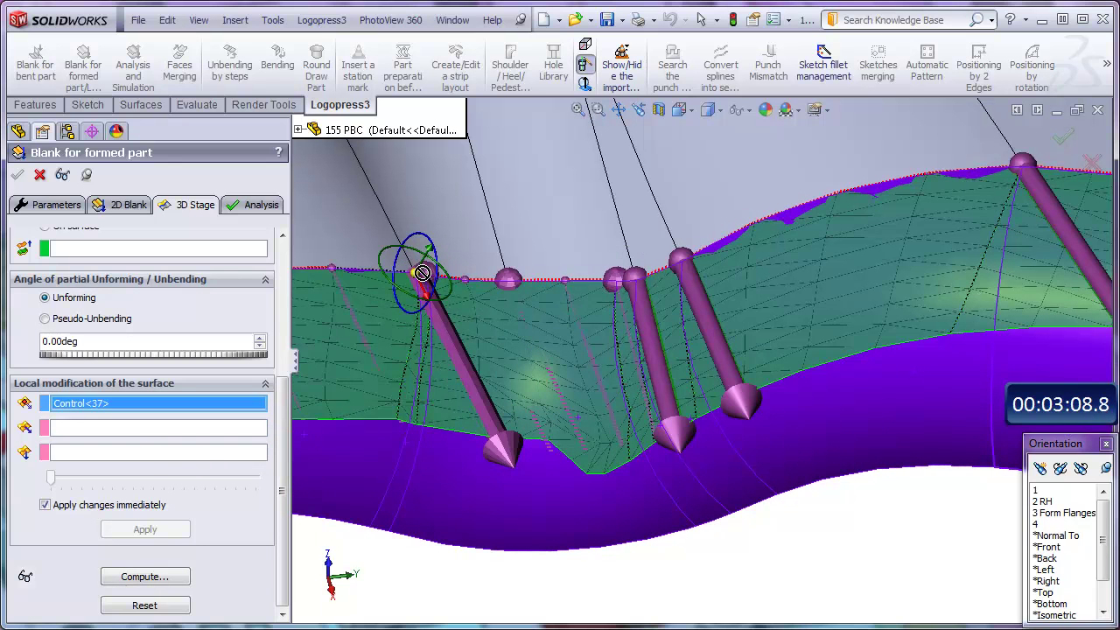
{"action": "left_click", "coordinate": [398, 453]}
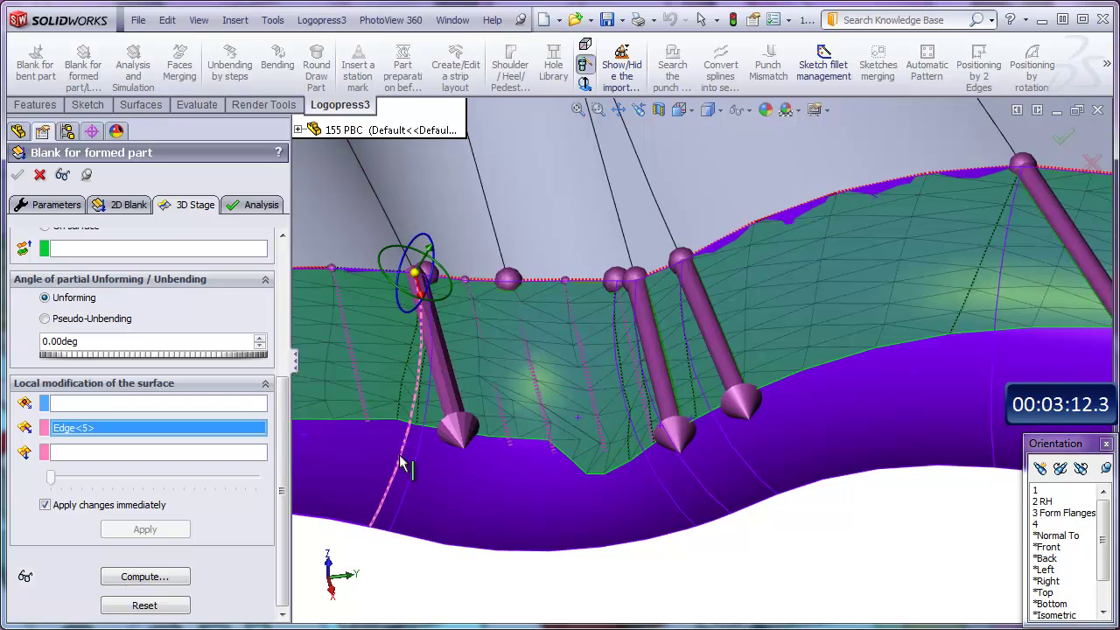
{"action": "left_click", "coordinate": [514, 281]}
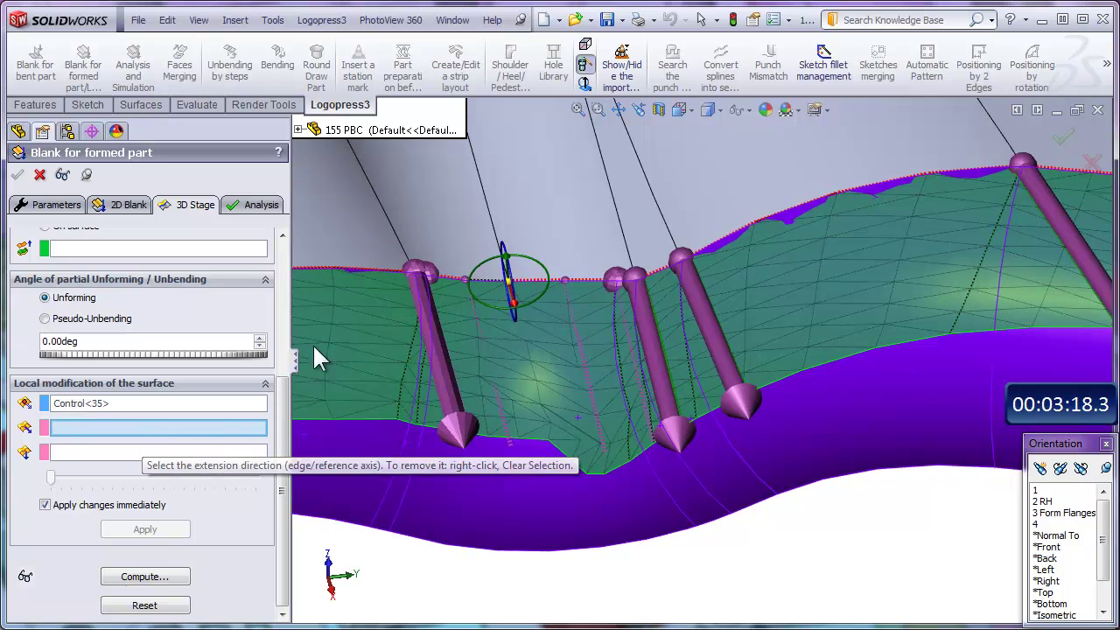
{"action": "left_click", "coordinate": [488, 196]}
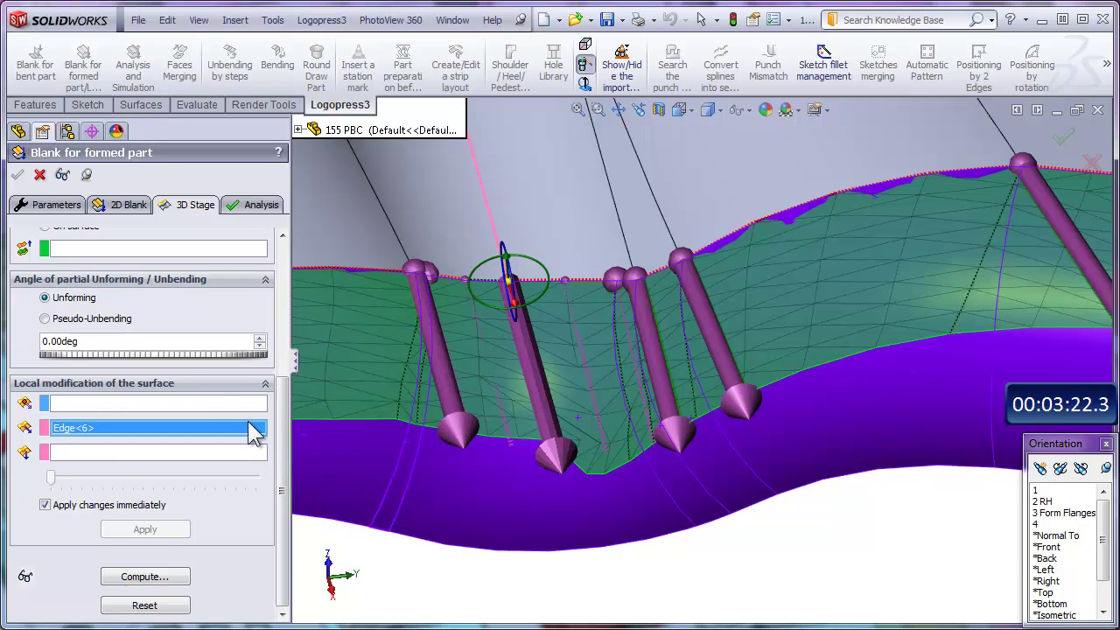
Preview stage 020's modified unformed surface from below and accept it
{"action": "left_click", "coordinate": [63, 174]}
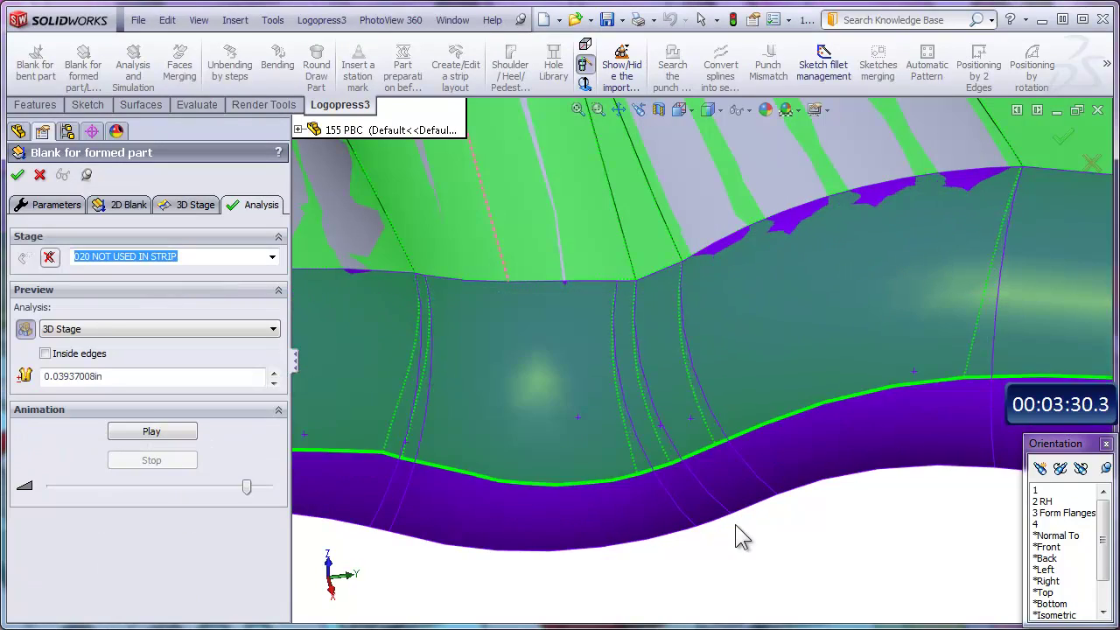
{"action": "middle_click_drag", "start_coordinate": [725, 438], "coordinate": [761, 370]}
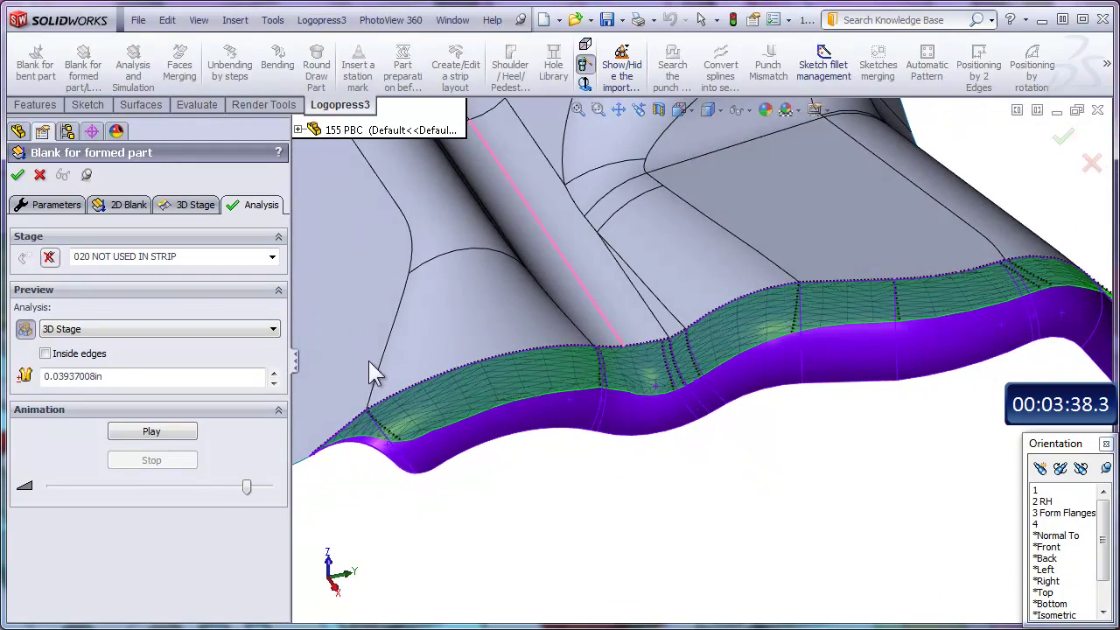
{"action": "left_click", "coordinate": [17, 175]}
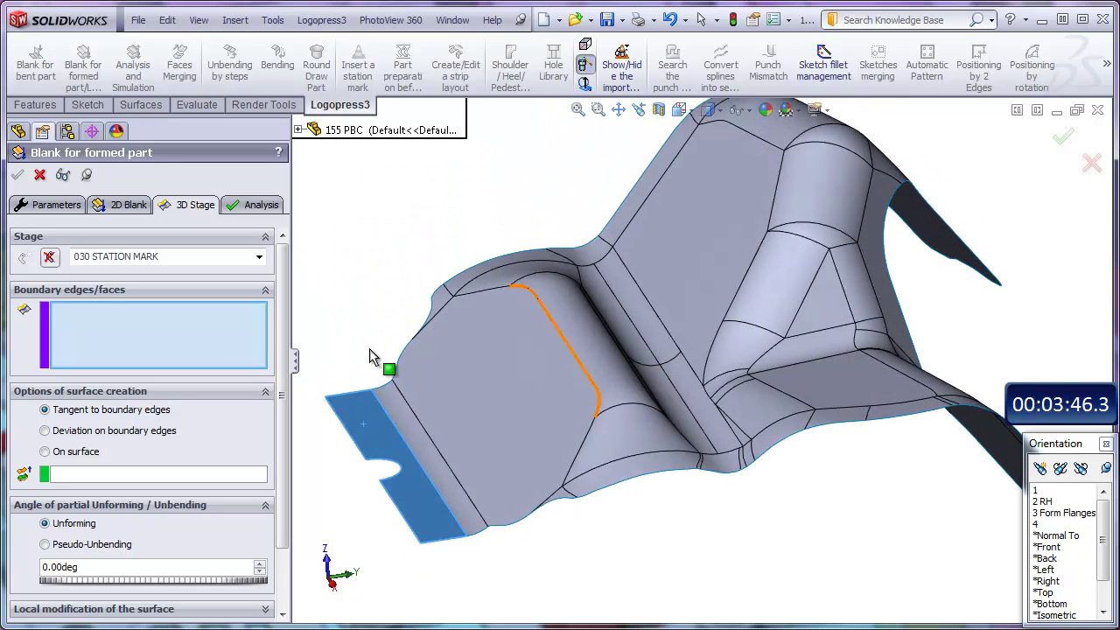
Close the blank panel, split two small faces along Plane1 into Split Line3, and reopen the blank command
{"action": "left_click", "coordinate": [40, 174]}
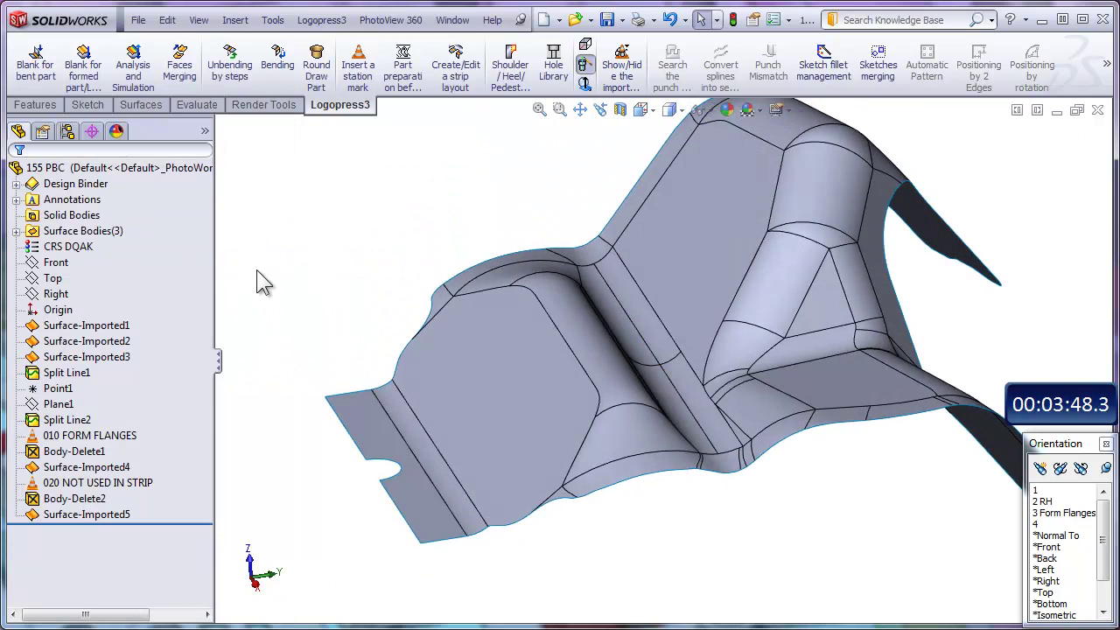
{"action": "left_click", "coordinate": [59, 403]}
{"action": "middle_click_drag", "start_coordinate": [380, 446], "coordinate": [904, 495]}
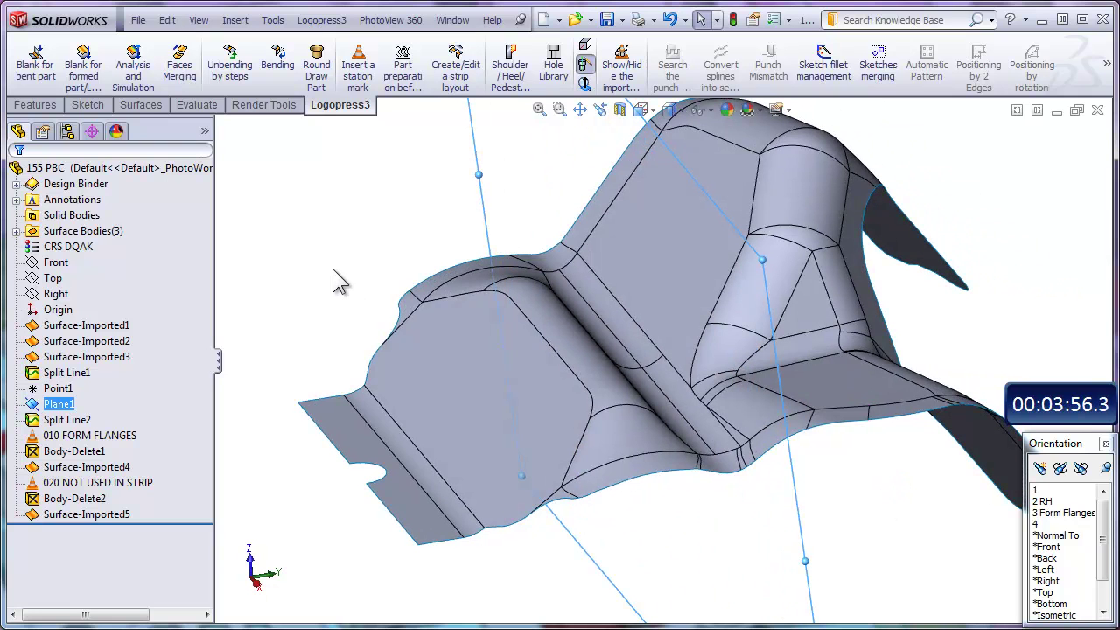
{"action": "key", "text": "s"}
{"action": "left_click", "coordinate": [442, 362]}
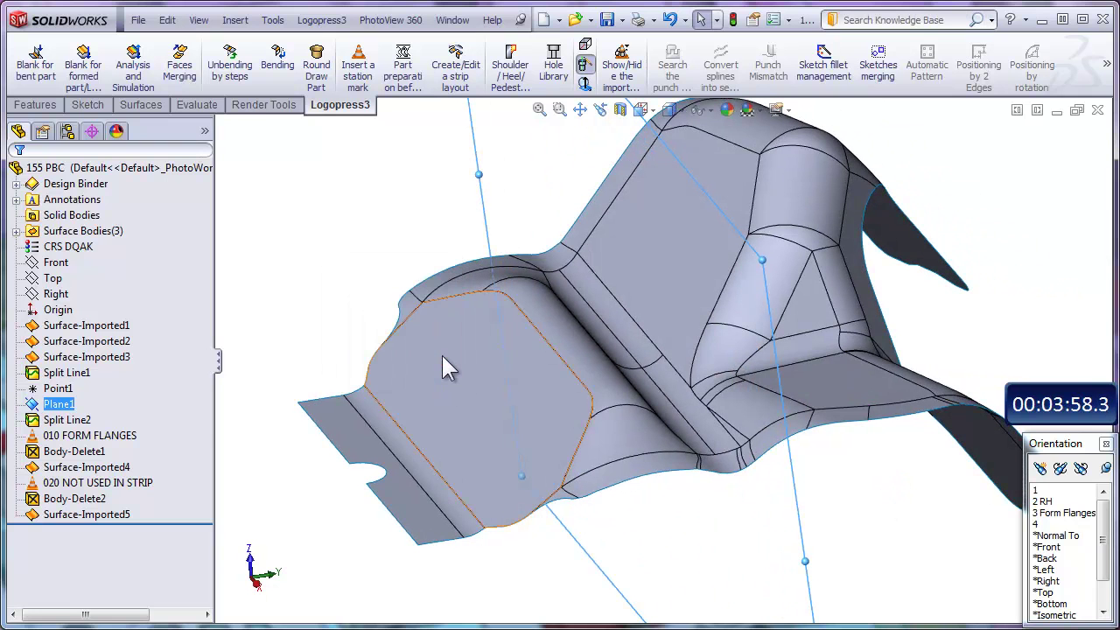
{"action": "left_click", "coordinate": [554, 266]}
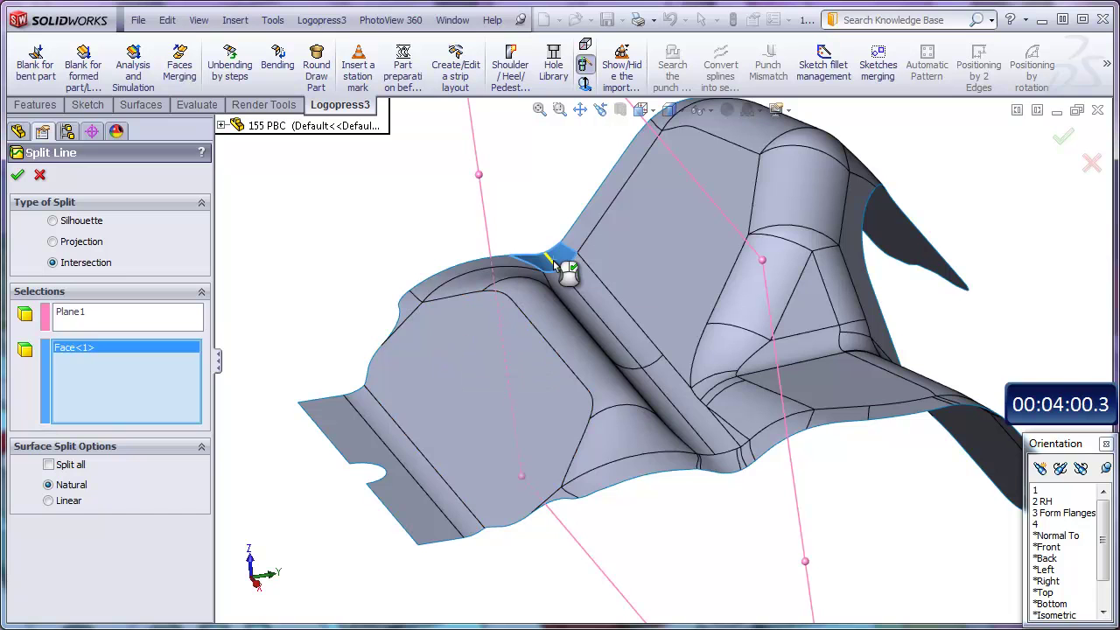
{"action": "left_click", "coordinate": [722, 468]}
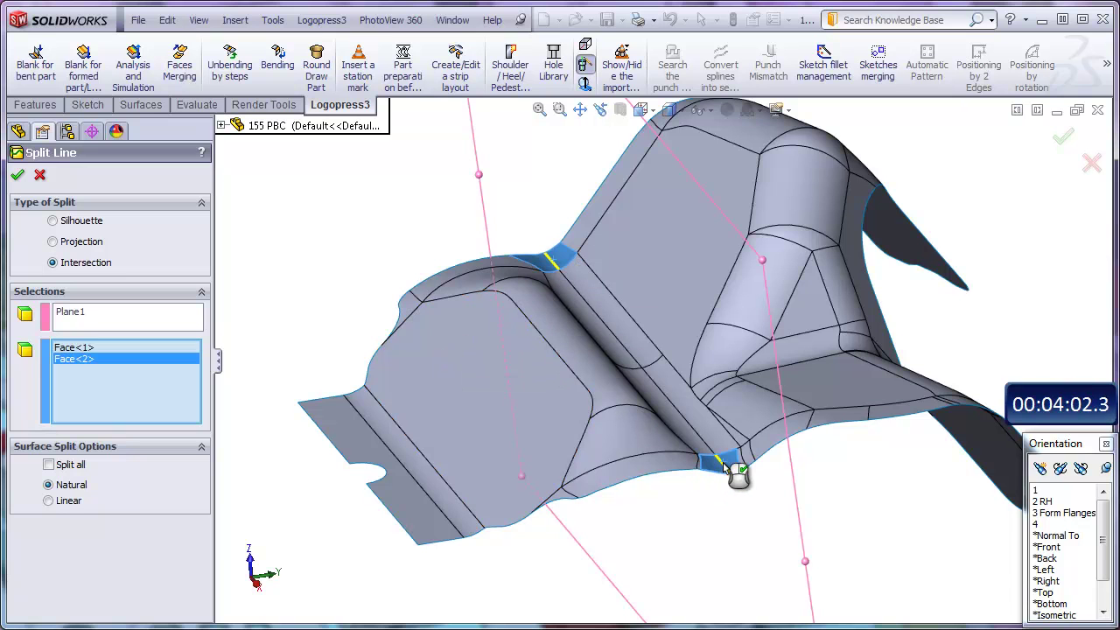
{"action": "right_click", "coordinate": [738, 472]}
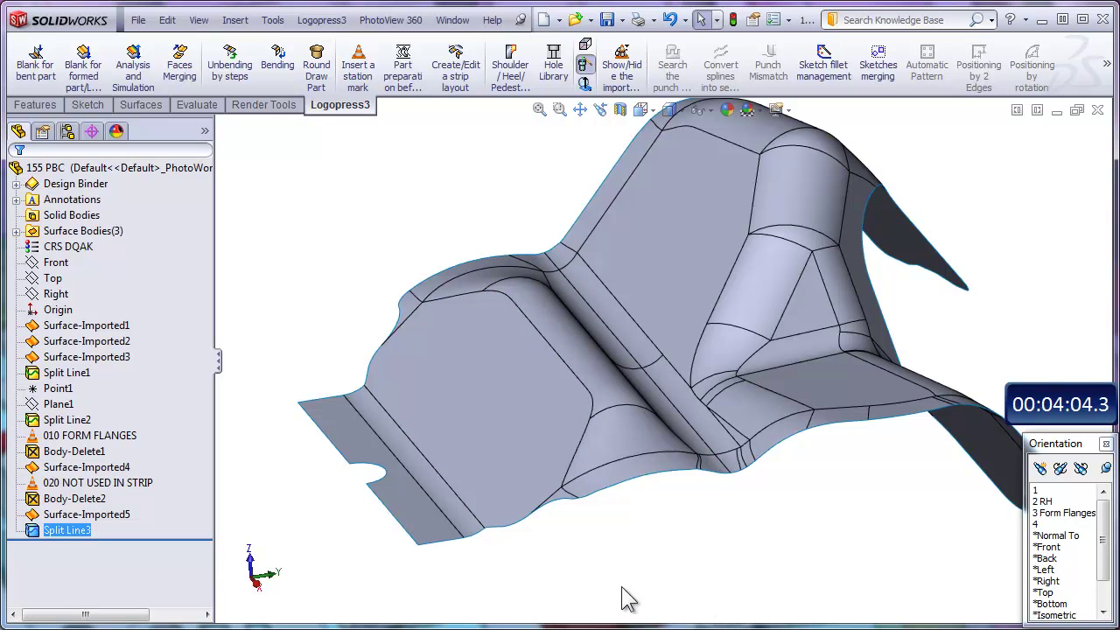
{"action": "left_click", "coordinate": [83, 70]}
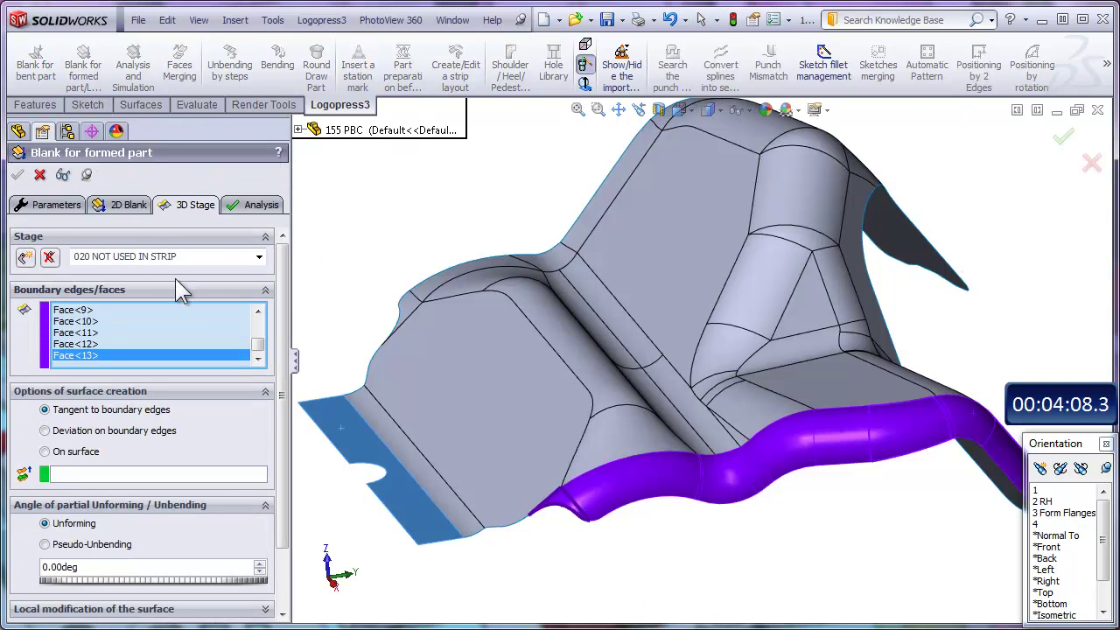
Create a new stage named 030 MAIN FORM and select the groove's four tangent edges as its boundary
{"action": "left_click", "coordinate": [25, 258]}
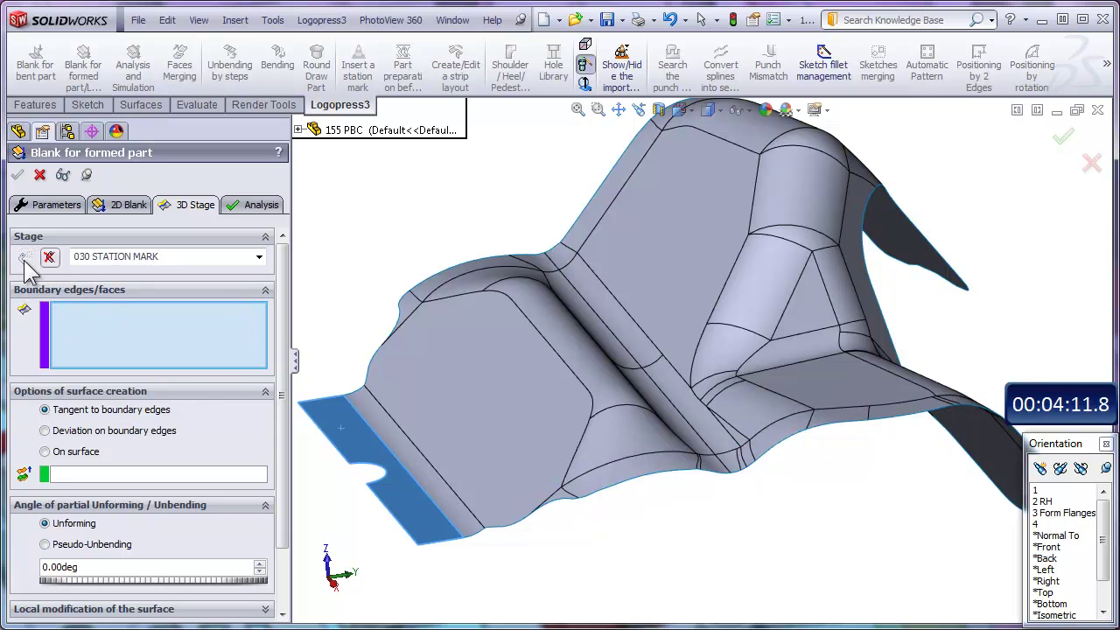
{"action": "left_click", "coordinate": [199, 257]}
{"action": "left_click", "coordinate": [198, 257]}
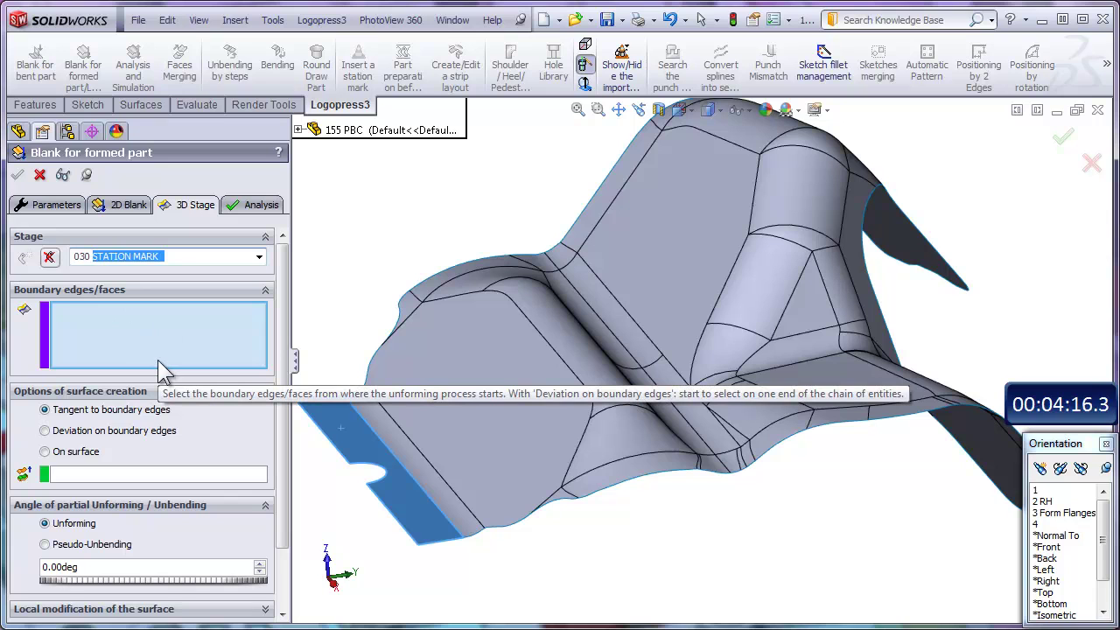
{"action": "type", "text": "MA"}
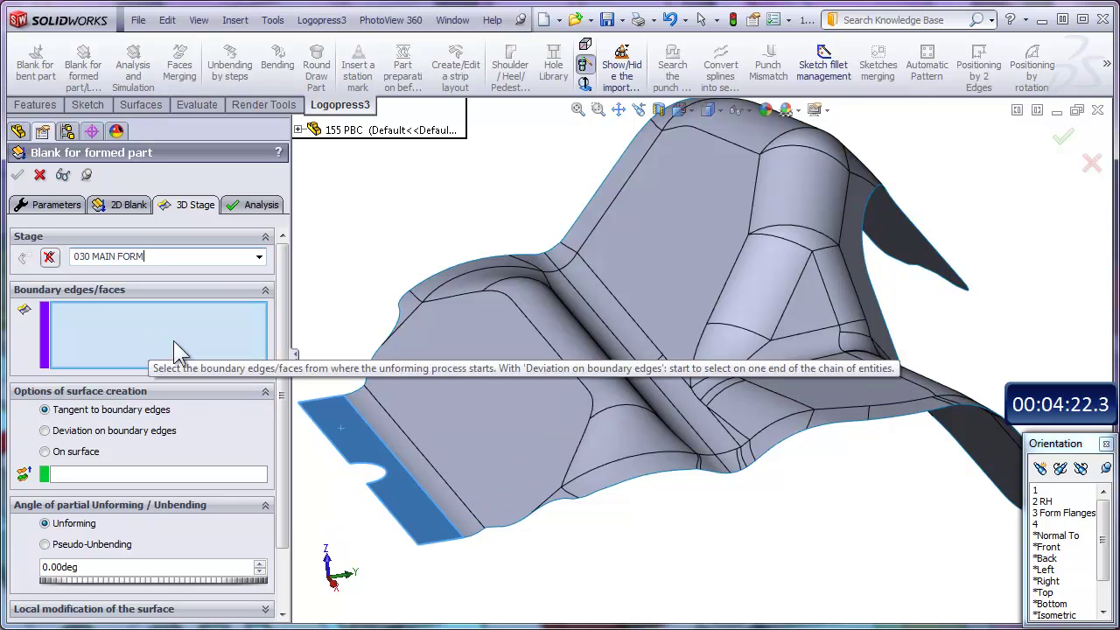
{"action": "right_click", "coordinate": [592, 311]}
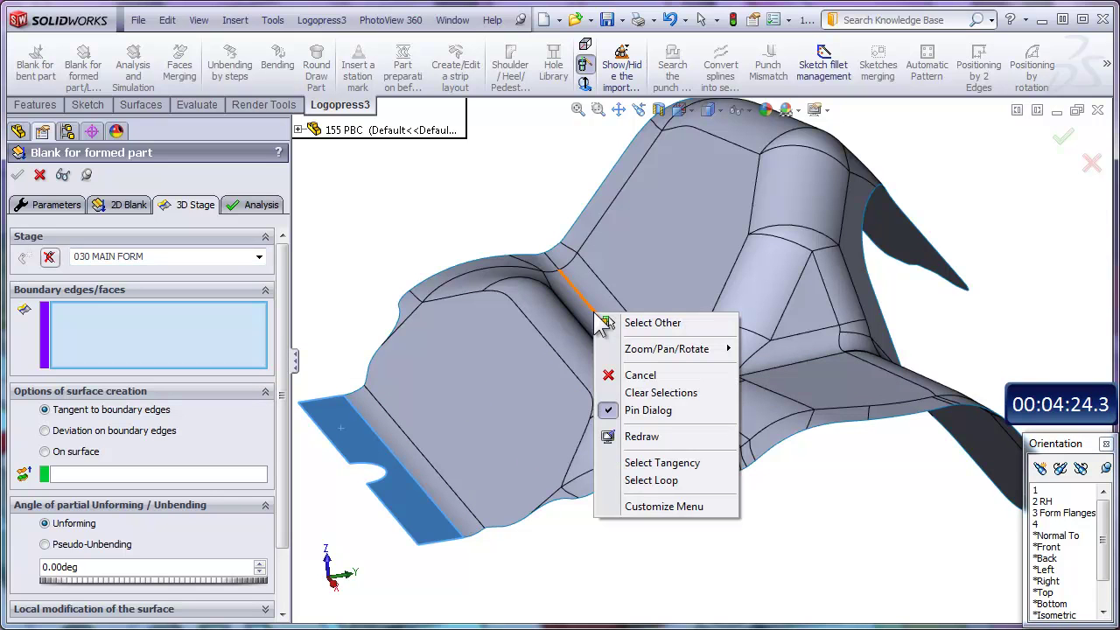
{"action": "left_click", "coordinate": [665, 462]}
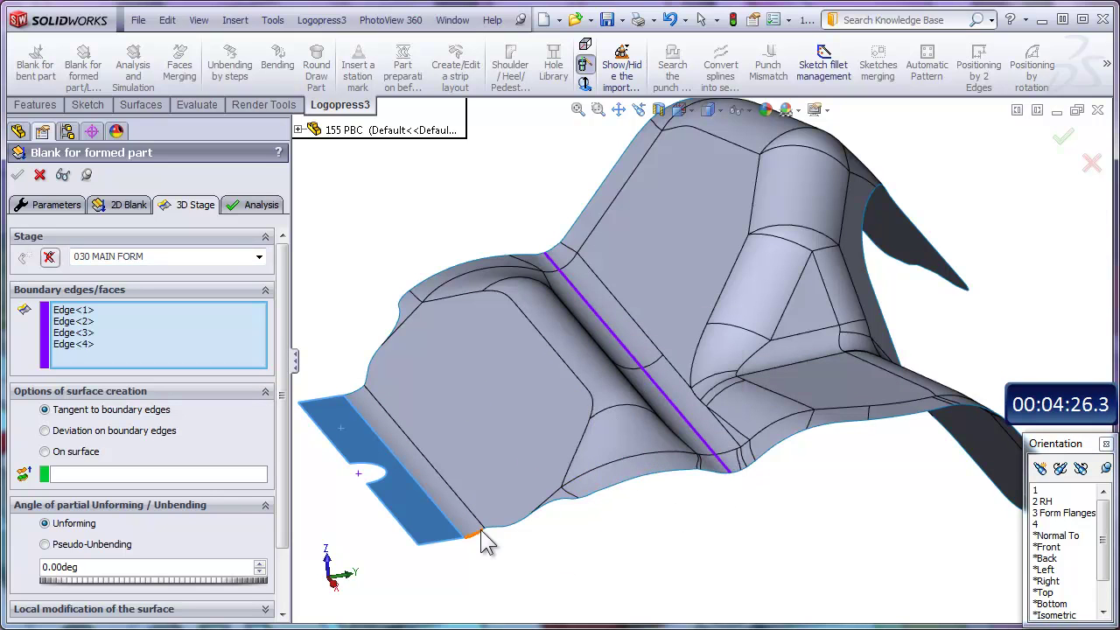
Switch the stage to On surface and pick Surface-Imported2 from Surface Bodies as its support
{"action": "left_click", "coordinate": [44, 452]}
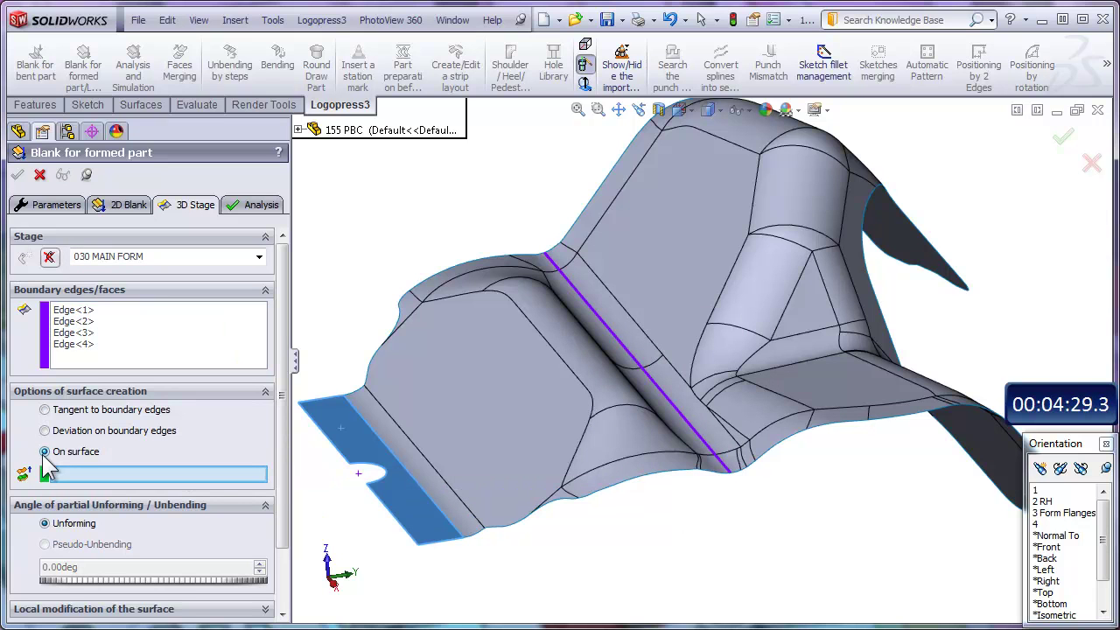
{"action": "left_click", "coordinate": [297, 130]}
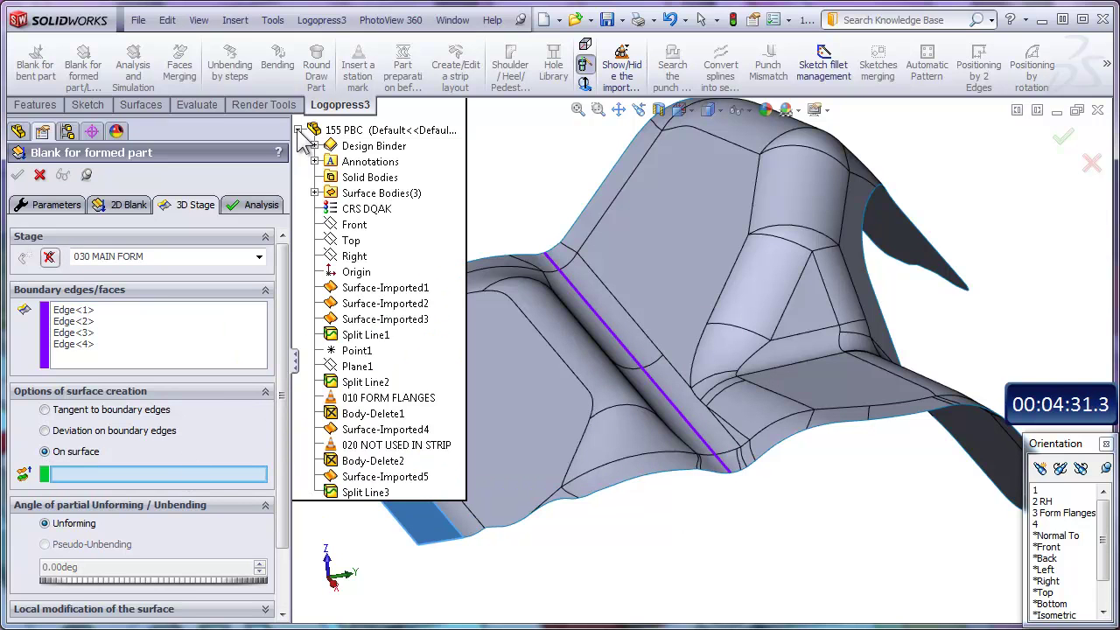
{"action": "left_click", "coordinate": [315, 194]}
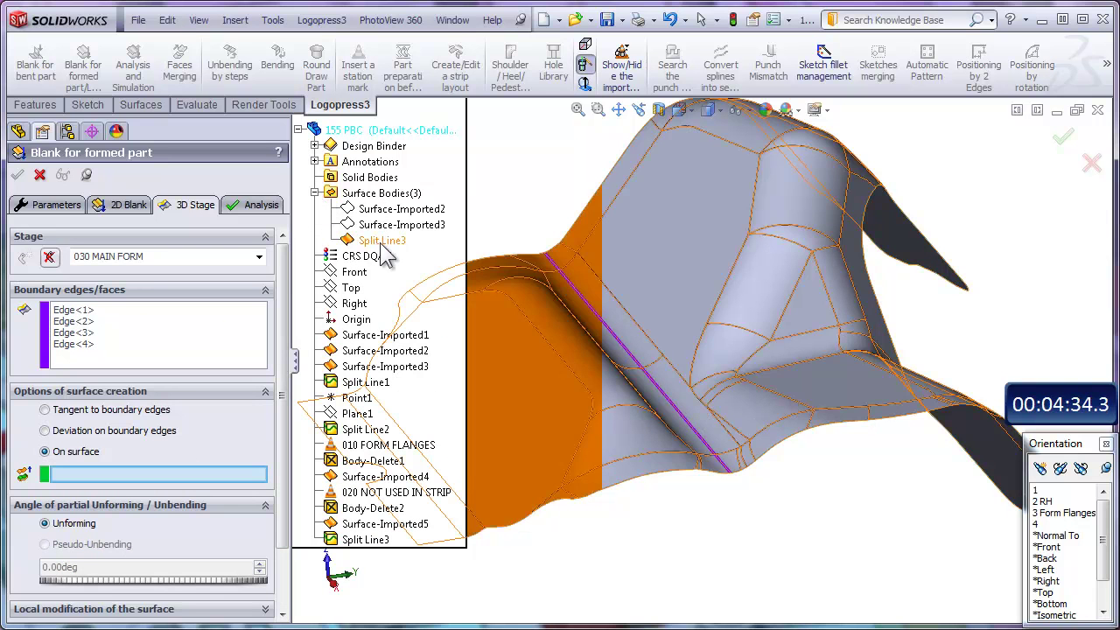
{"action": "left_click", "coordinate": [398, 210]}
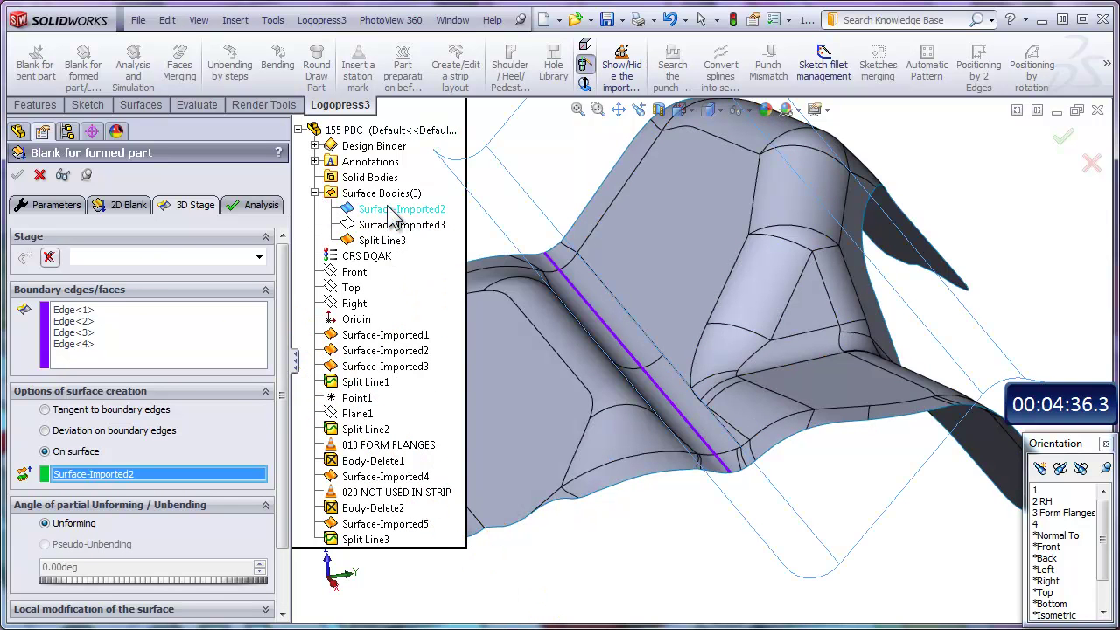
{"action": "scroll", "coordinate": [788, 398], "scroll_direction": "up", "scroll_amount": 3}
{"action": "middle_click_drag", "start_coordinate": [788, 398], "coordinate": [875, 398]}
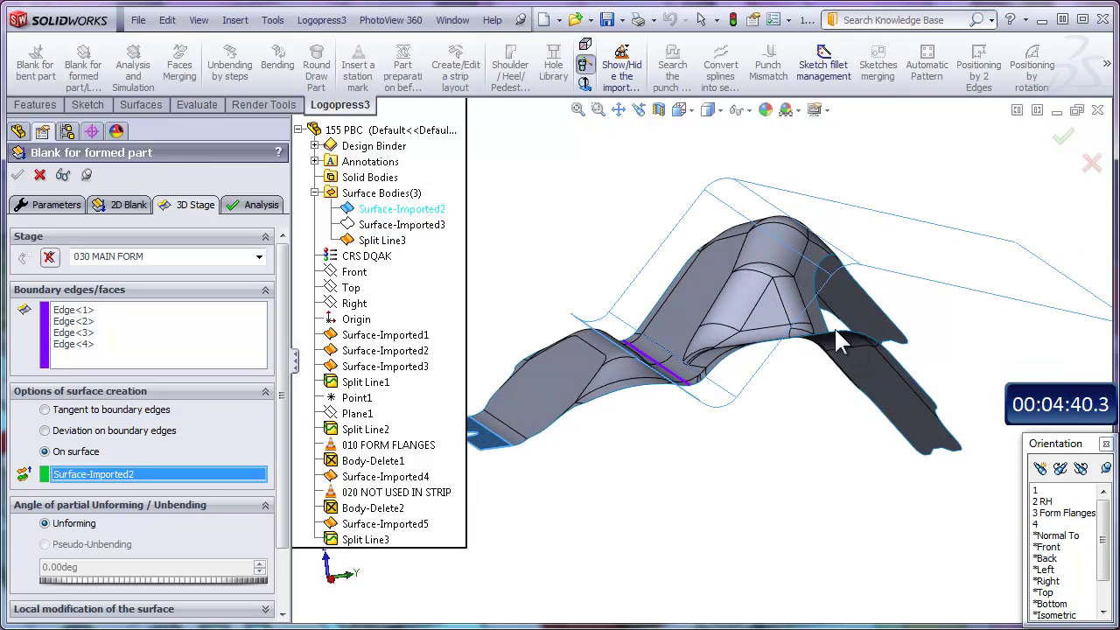
{"action": "scroll", "coordinate": [833, 327], "scroll_direction": "down", "scroll_amount": 3}
{"action": "middle_click_drag", "start_coordinate": [759, 348], "coordinate": [674, 282]}
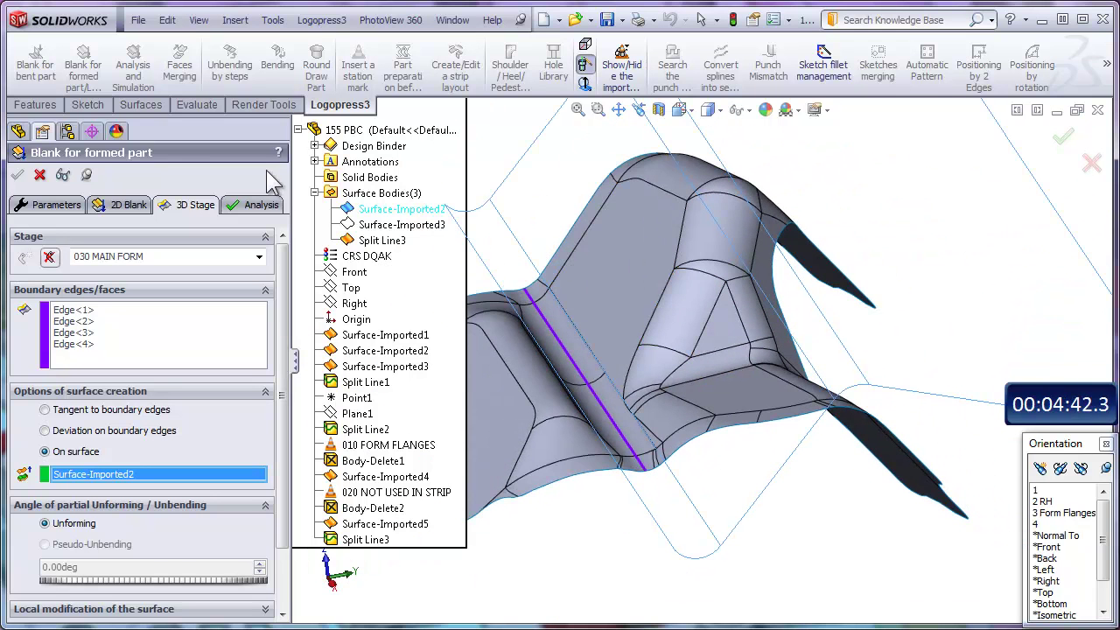
{"action": "left_click", "coordinate": [298, 129]}
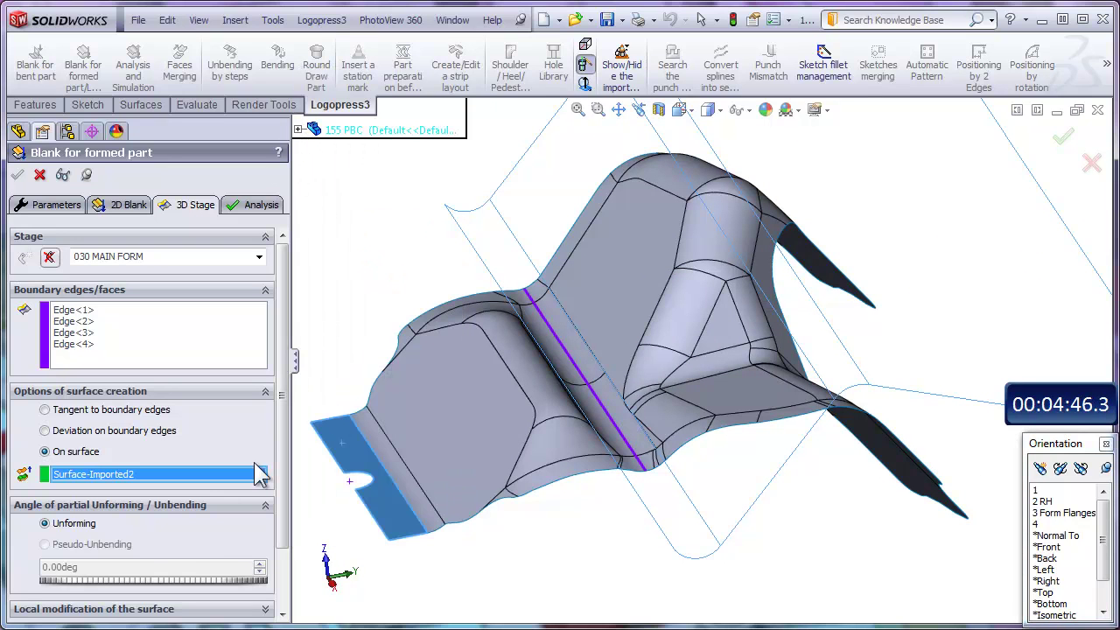
Pinch Face<15> over the entire entity, locked in Xs only with Ys unlocked
{"action": "left_click", "coordinate": [61, 207]}
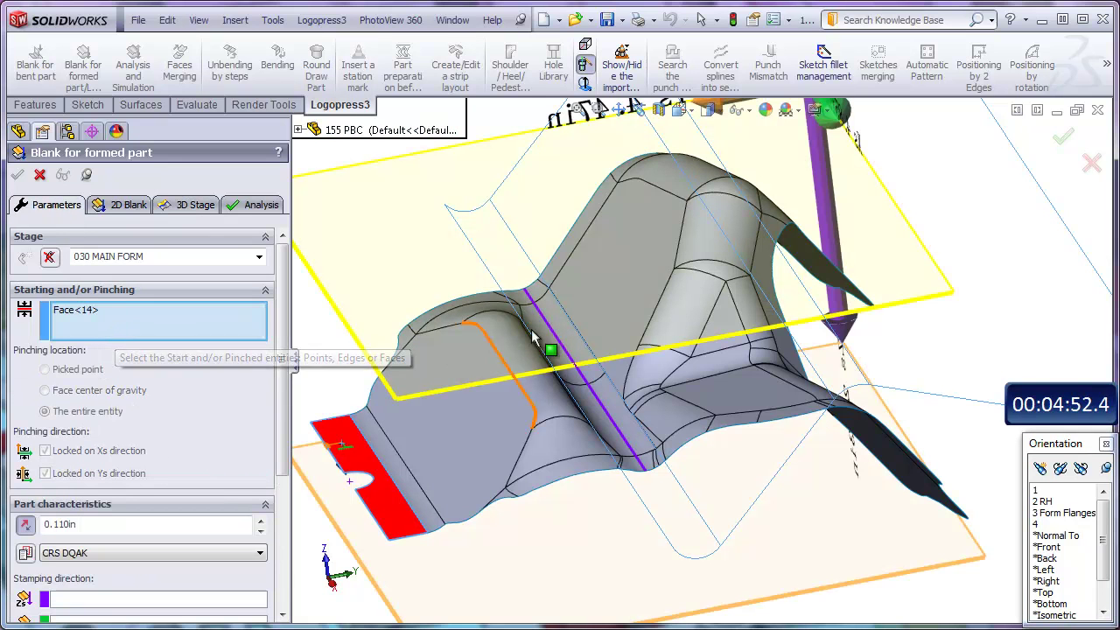
{"action": "left_click", "coordinate": [609, 269]}
{"action": "middle_click_drag", "start_coordinate": [770, 368], "coordinate": [800, 426]}
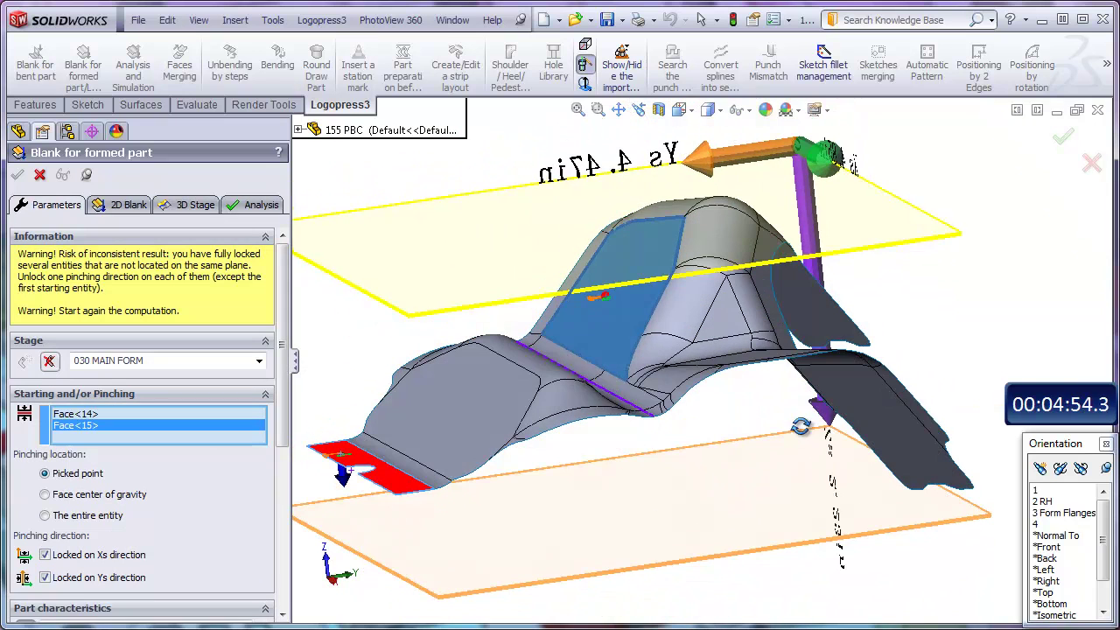
{"action": "left_click", "coordinate": [51, 516]}
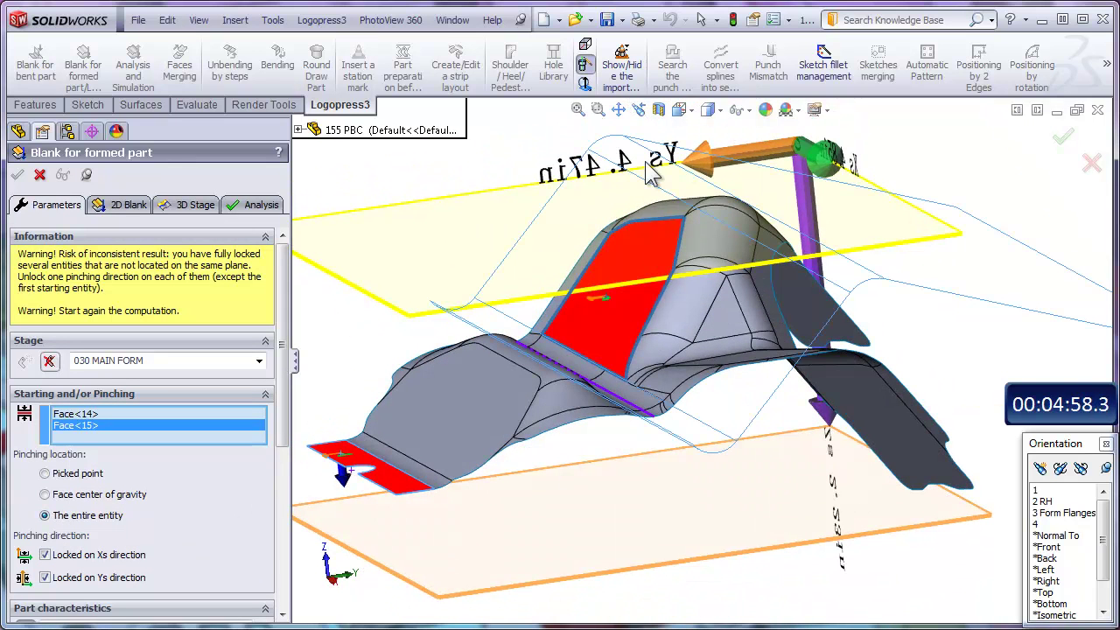
{"action": "left_click", "coordinate": [45, 577]}
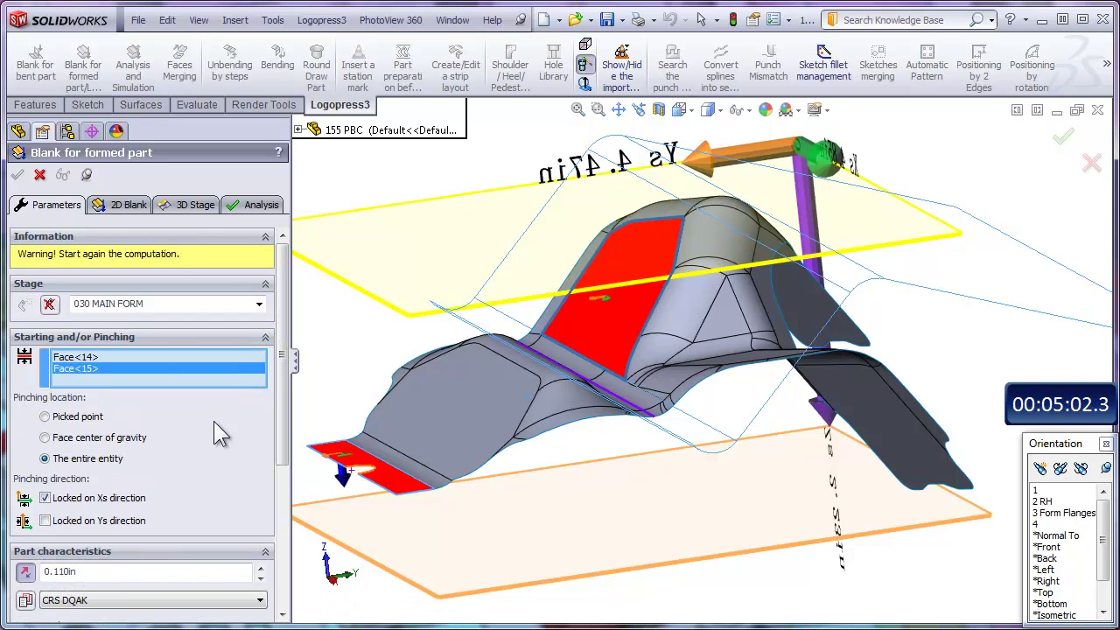
{"action": "left_click", "coordinate": [194, 205]}
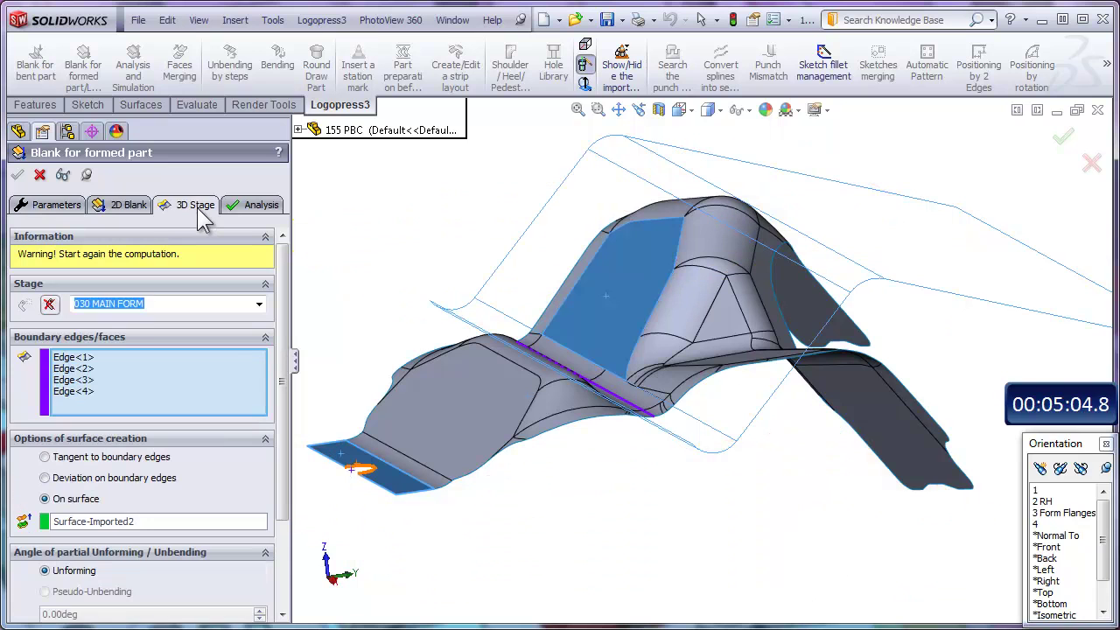
Compute the unformed 030 MAIN FORM stage and review its Analysis preview
{"action": "left_click", "coordinate": [62, 174]}
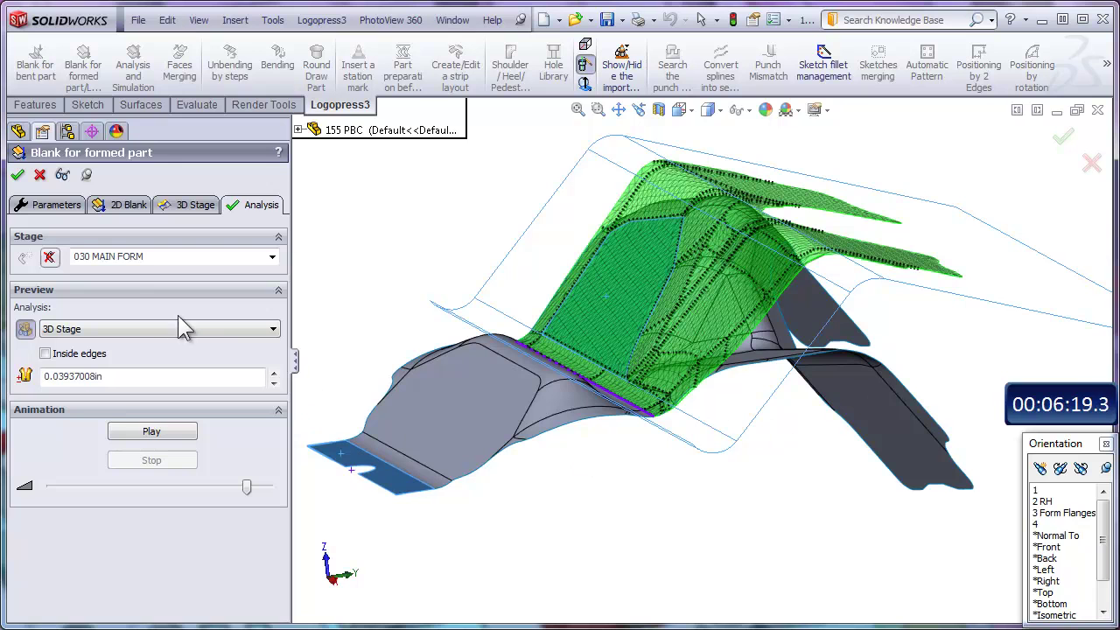
Accept 030 MAIN FORM, name the next stage 040 PRE-FORM, and set Edge<1> by the blue tab as boundary
{"action": "left_click", "coordinate": [17, 174]}
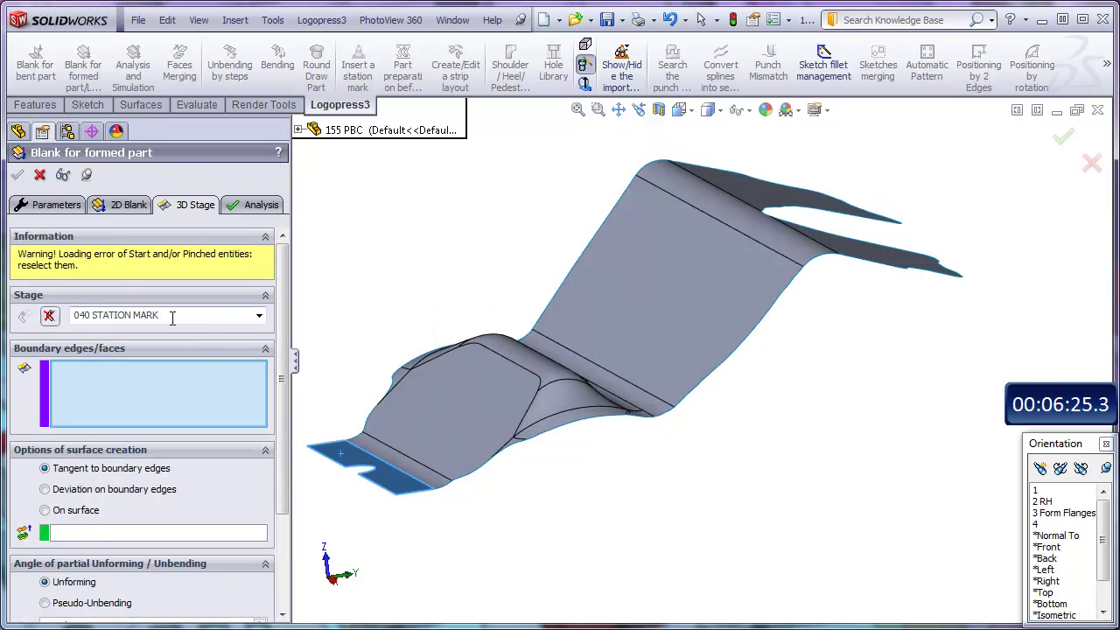
{"action": "left_click", "coordinate": [173, 317]}
{"action": "left_click_drag", "start_coordinate": [163, 315], "coordinate": [92, 317]}
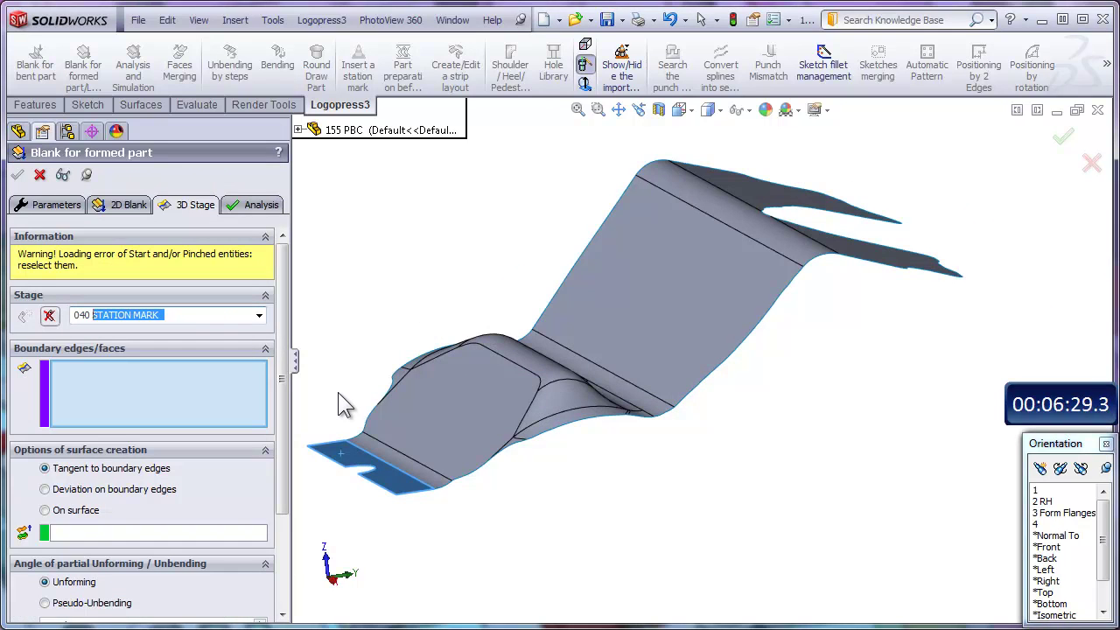
{"action": "type", "text": "PRE"}
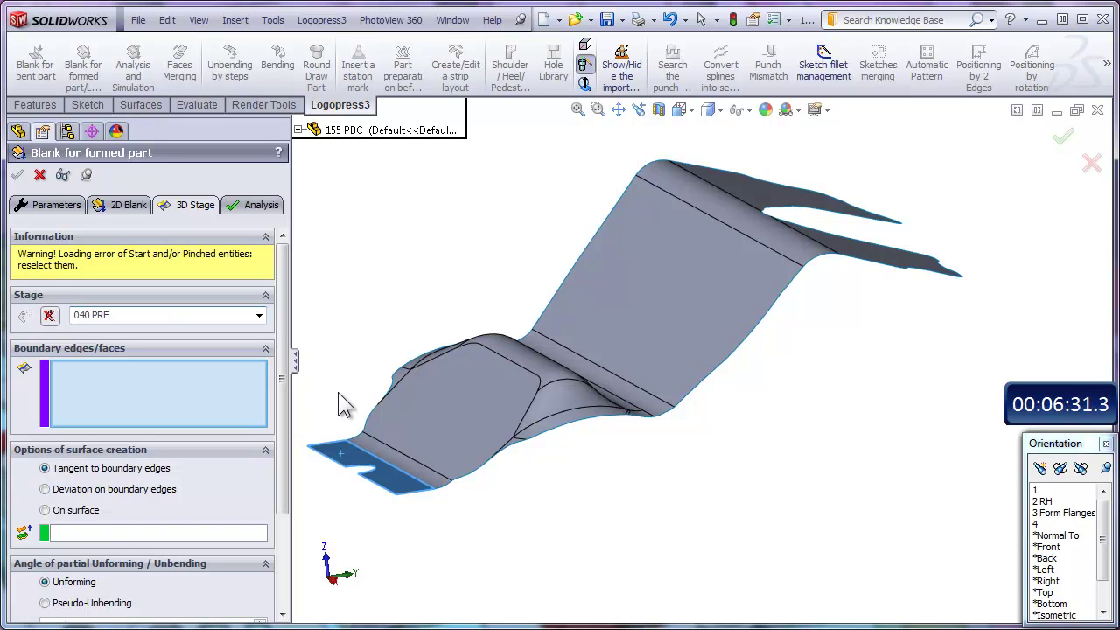
{"action": "type", "text": "-FORM"}
{"action": "mouse_move", "coordinate": [771, 465]}
{"action": "middle_mouse_down"}
{"action": "mouse_move", "coordinate": [778, 452]}
{"action": "mouse_move", "coordinate": [778, 472]}
{"action": "middle_mouse_up"}
{"action": "left_click", "coordinate": [407, 466]}
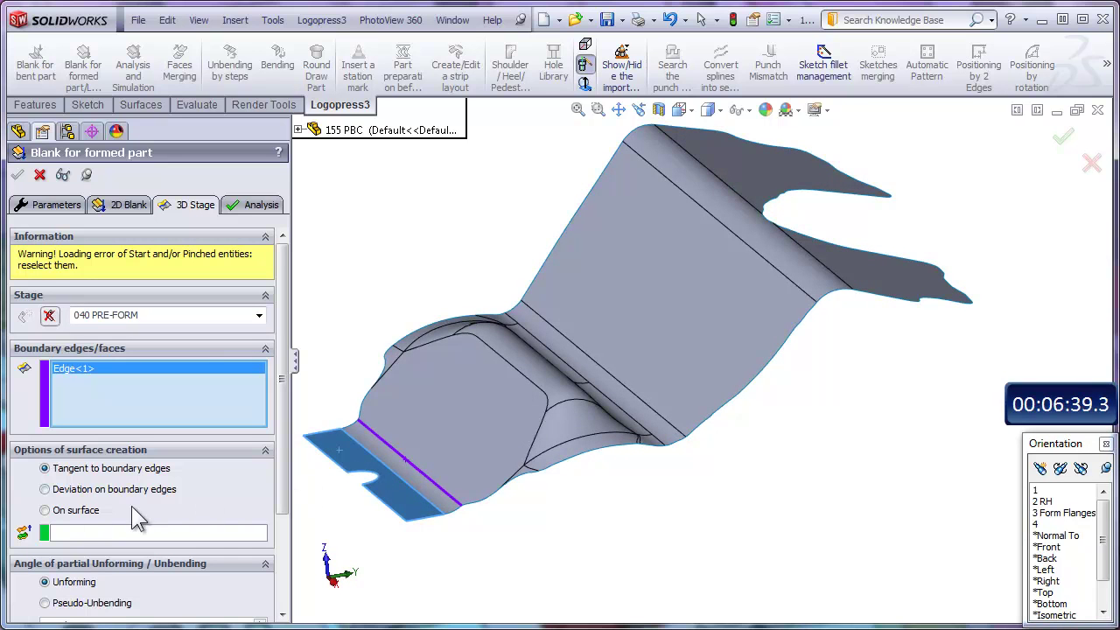
Use Surface-Imported3 from Surface Bodies as the On surface support for 040 PRE-FORM
{"action": "left_click", "coordinate": [45, 512]}
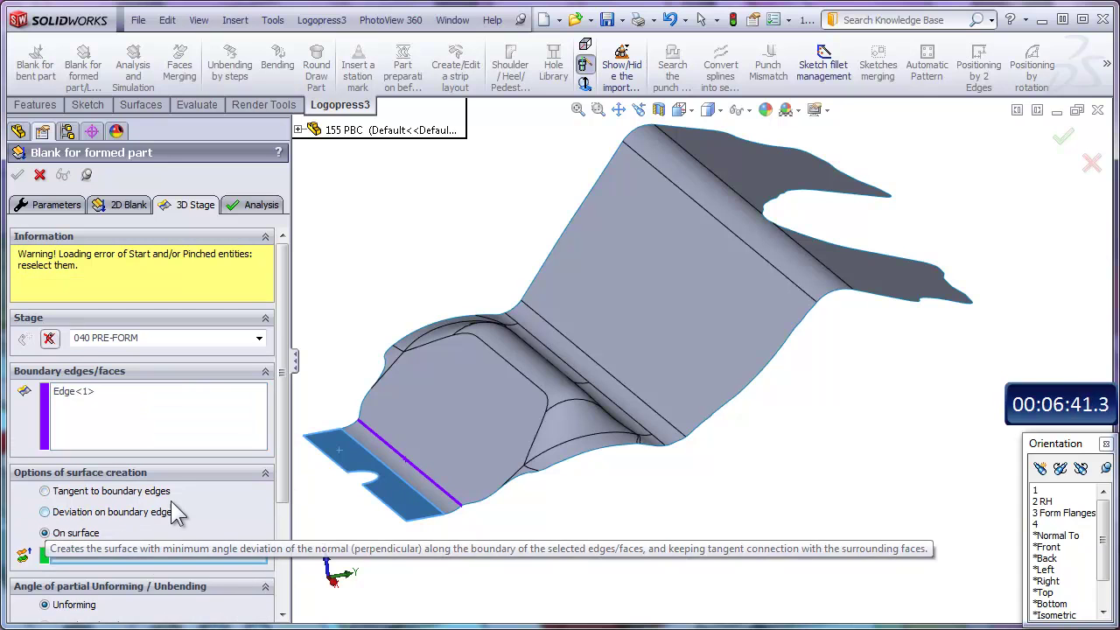
{"action": "left_click", "coordinate": [298, 130]}
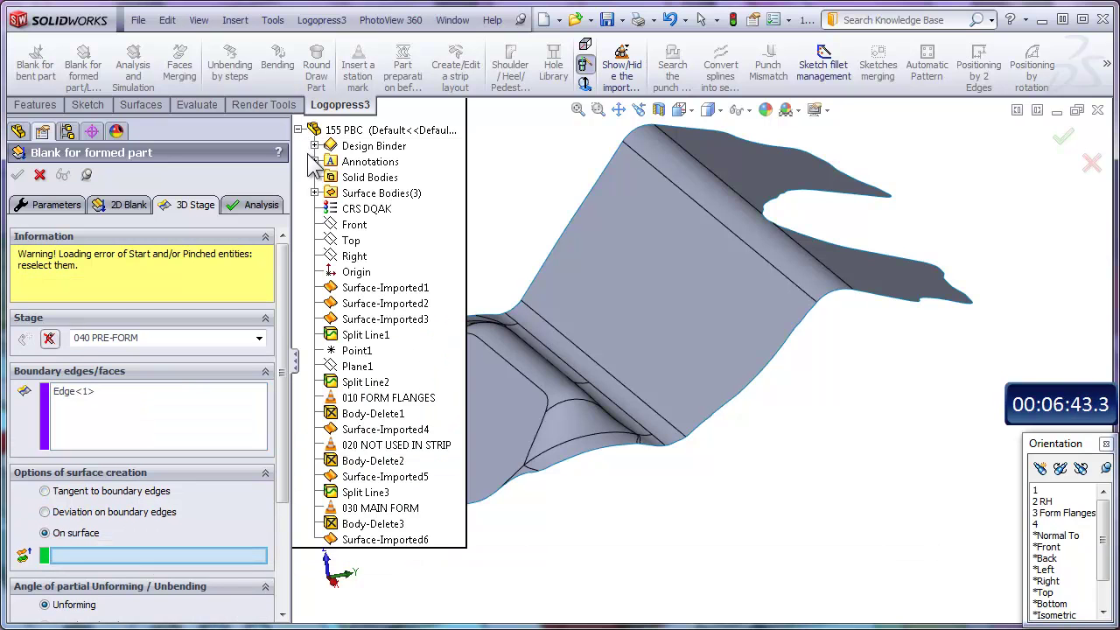
{"action": "left_click", "coordinate": [315, 192]}
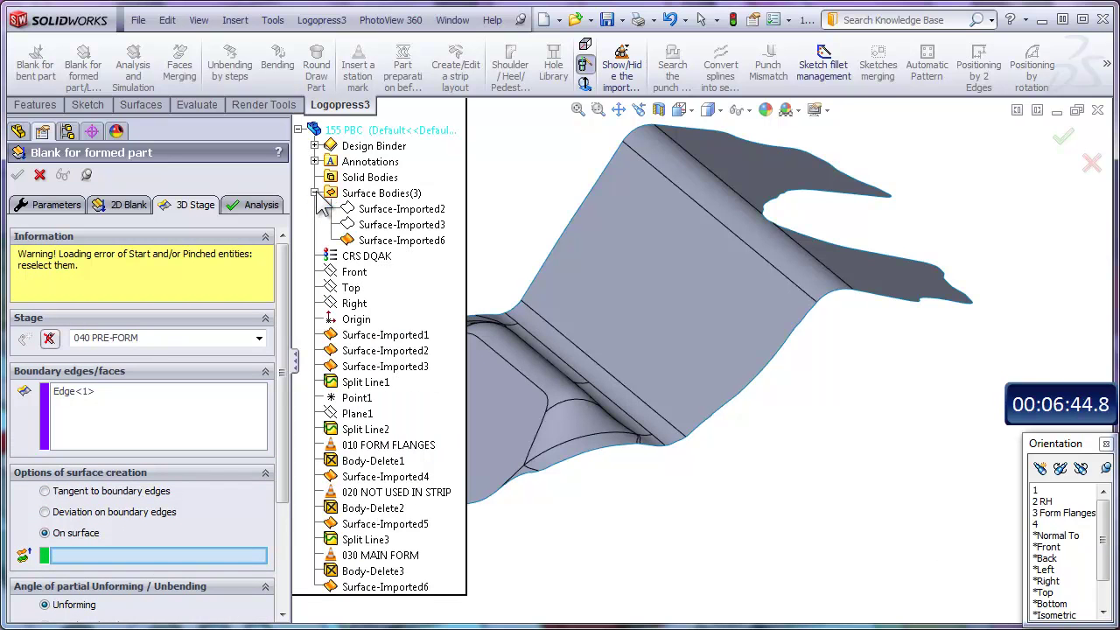
{"action": "left_click", "coordinate": [389, 224]}
{"action": "mouse_move", "coordinate": [851, 417]}
{"action": "middle_mouse_down"}
{"action": "mouse_move", "coordinate": [863, 426]}
{"action": "mouse_move", "coordinate": [848, 390]}
{"action": "mouse_move", "coordinate": [850, 420]}
{"action": "middle_mouse_up"}
{"action": "middle_click_drag", "start_coordinate": [788, 395], "coordinate": [680, 371]}
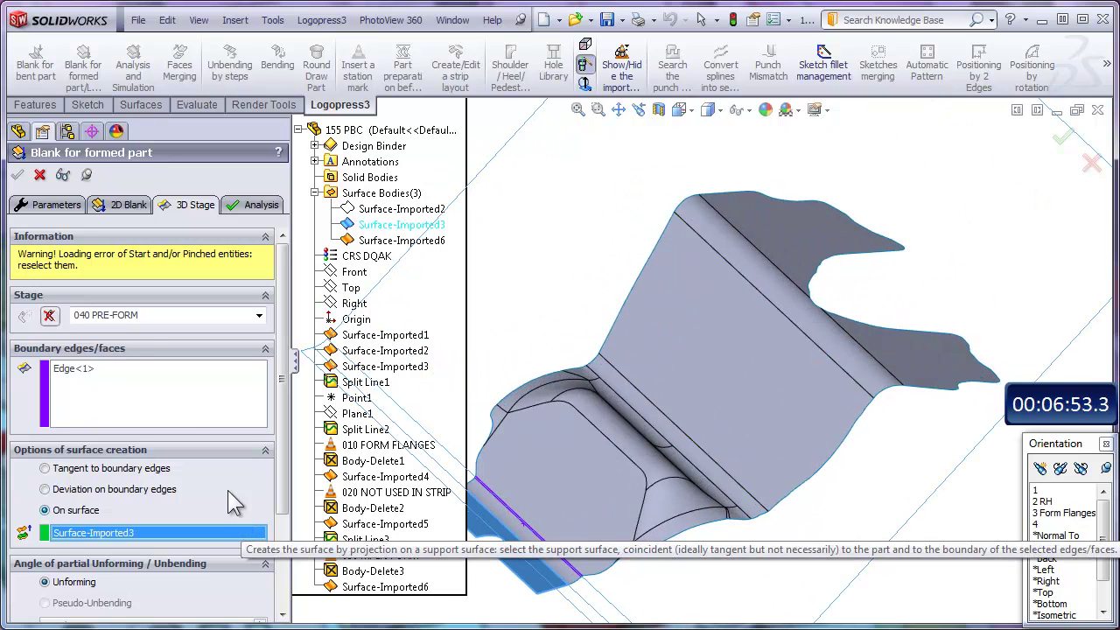
Add the long strip Face<2> as a pinching face covering the entire entity
{"action": "left_click", "coordinate": [64, 209]}
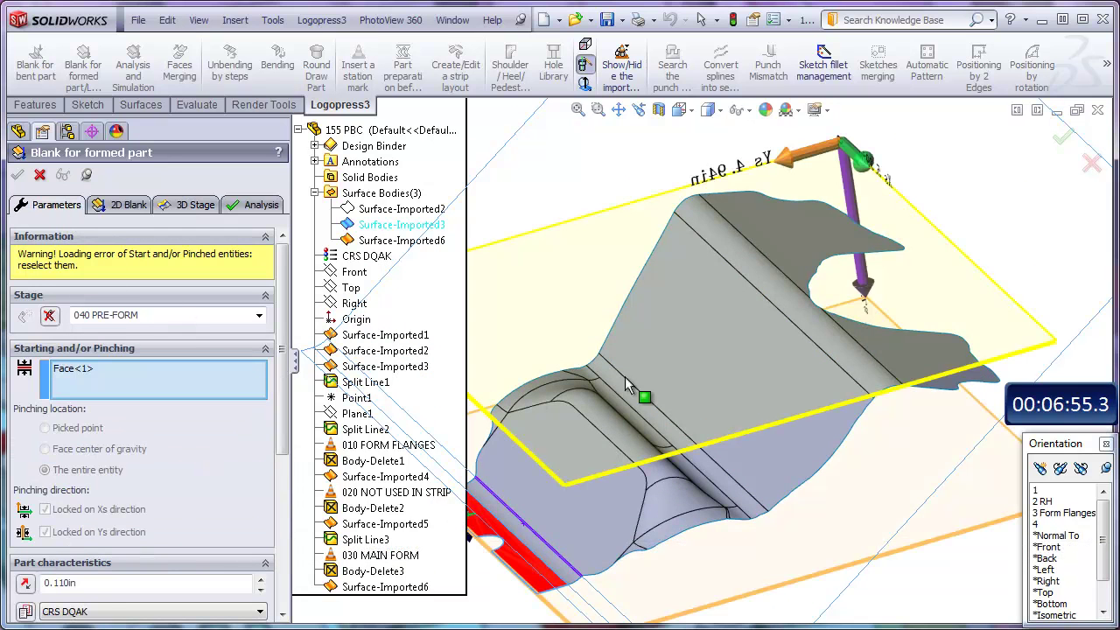
{"action": "left_click", "coordinate": [760, 278]}
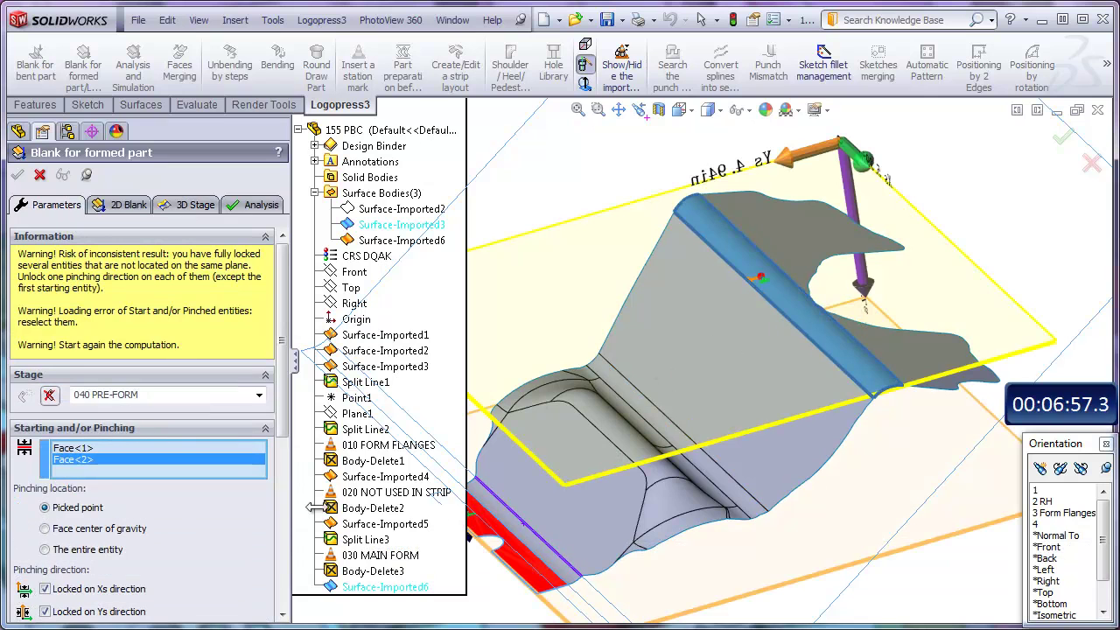
{"action": "left_click", "coordinate": [45, 549]}
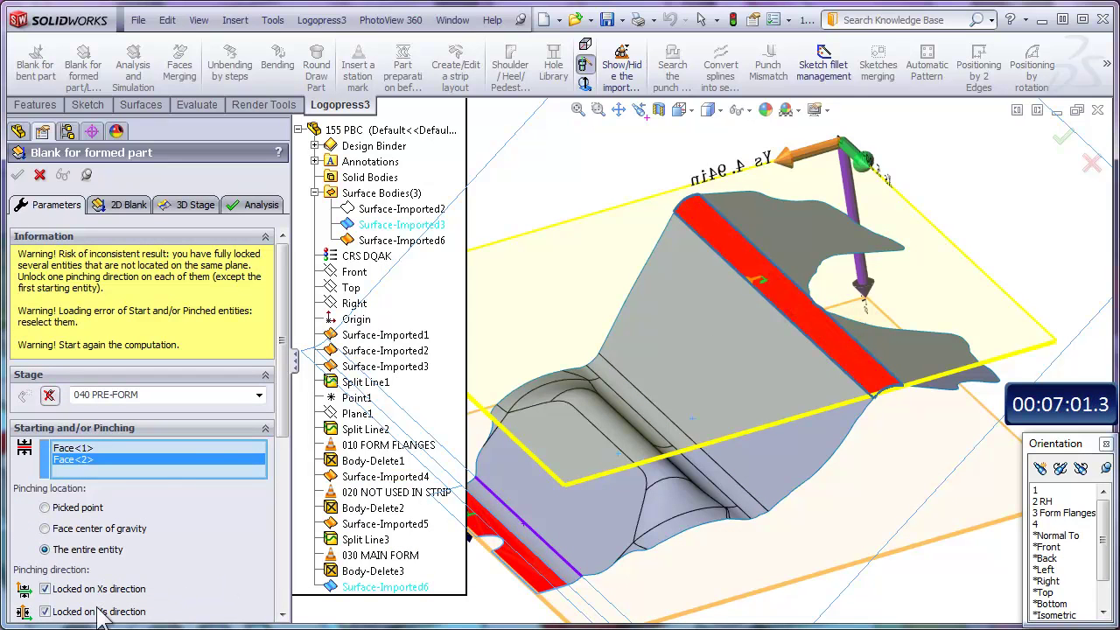
Unlock Ys pinching on Face<2>, then compute the unformed 040 PRE-FORM stage
{"action": "left_click", "coordinate": [45, 611]}
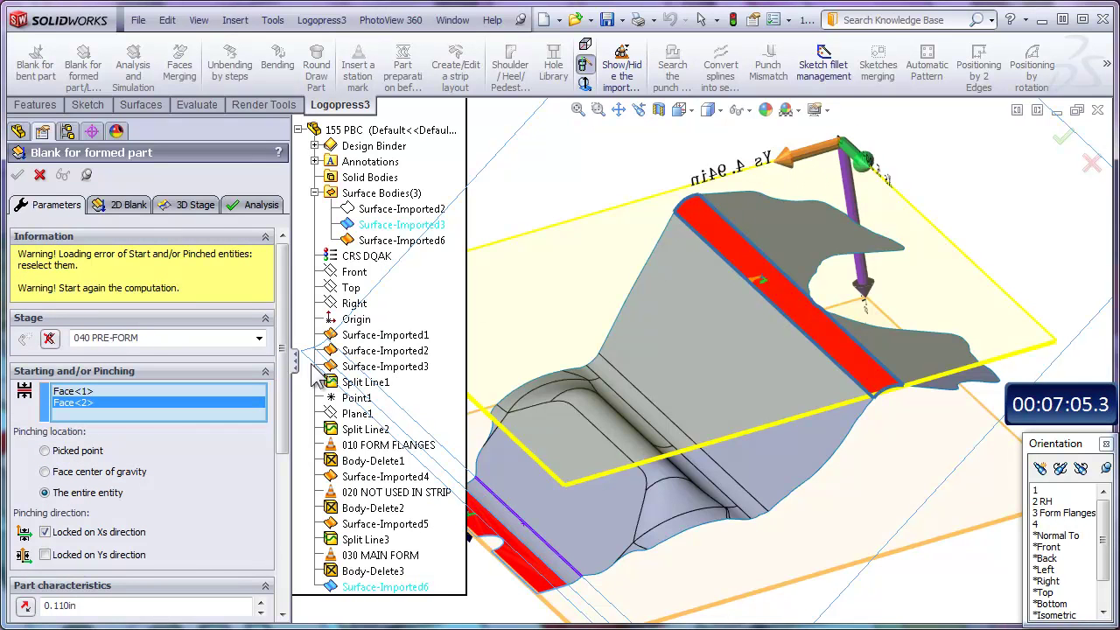
{"action": "left_click", "coordinate": [203, 210]}
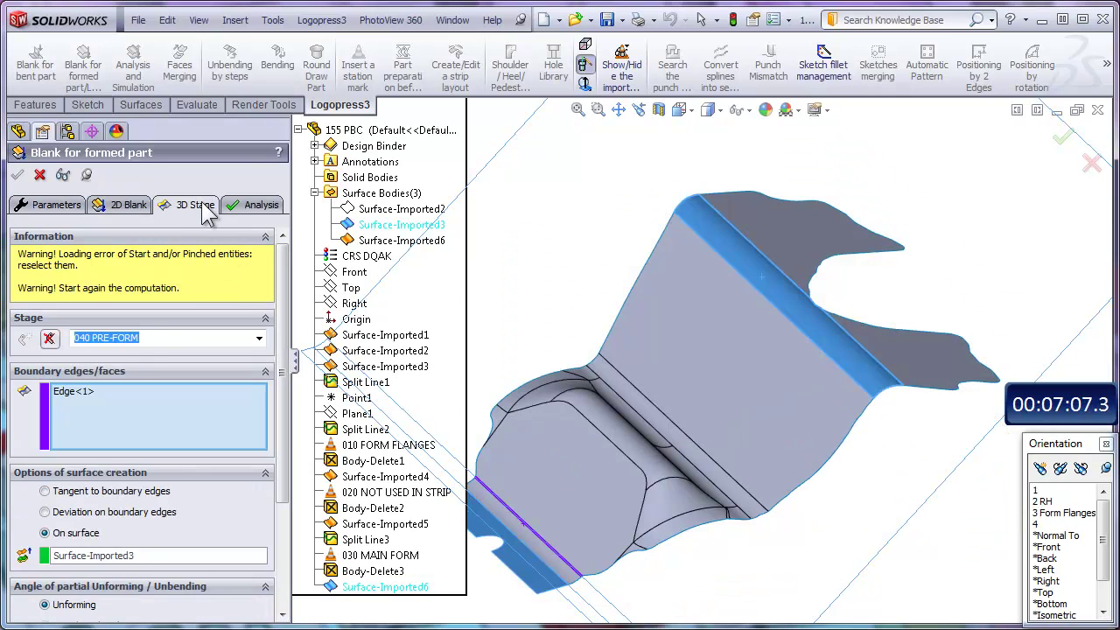
{"action": "left_click", "coordinate": [62, 175]}
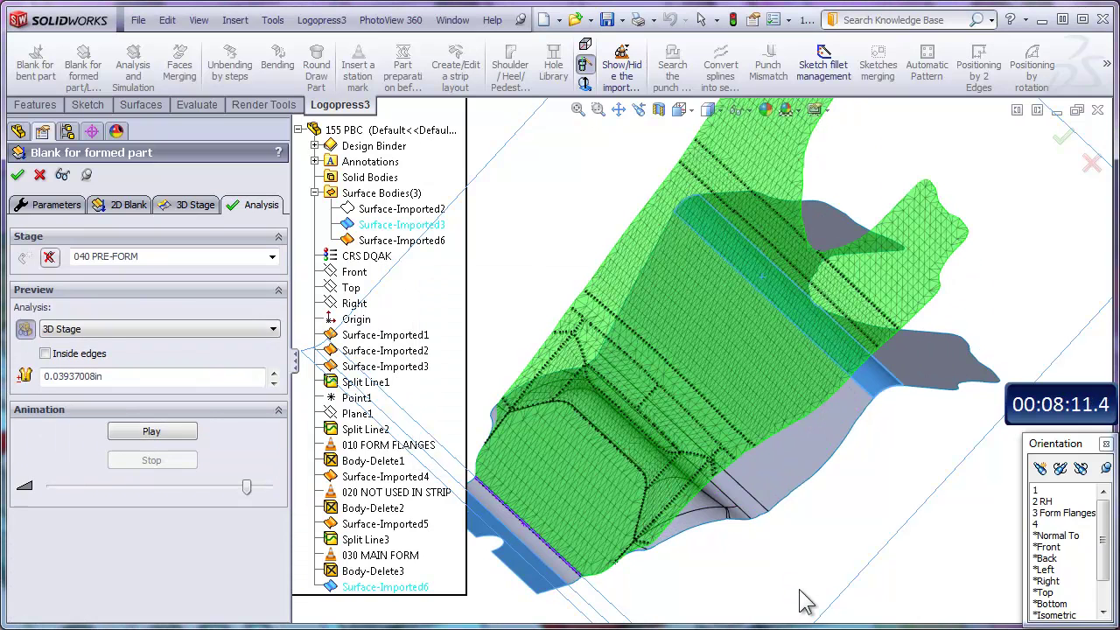
Accept the 040 PRE-FORM result and close the next stage setup without changes
{"action": "left_click", "coordinate": [18, 175]}
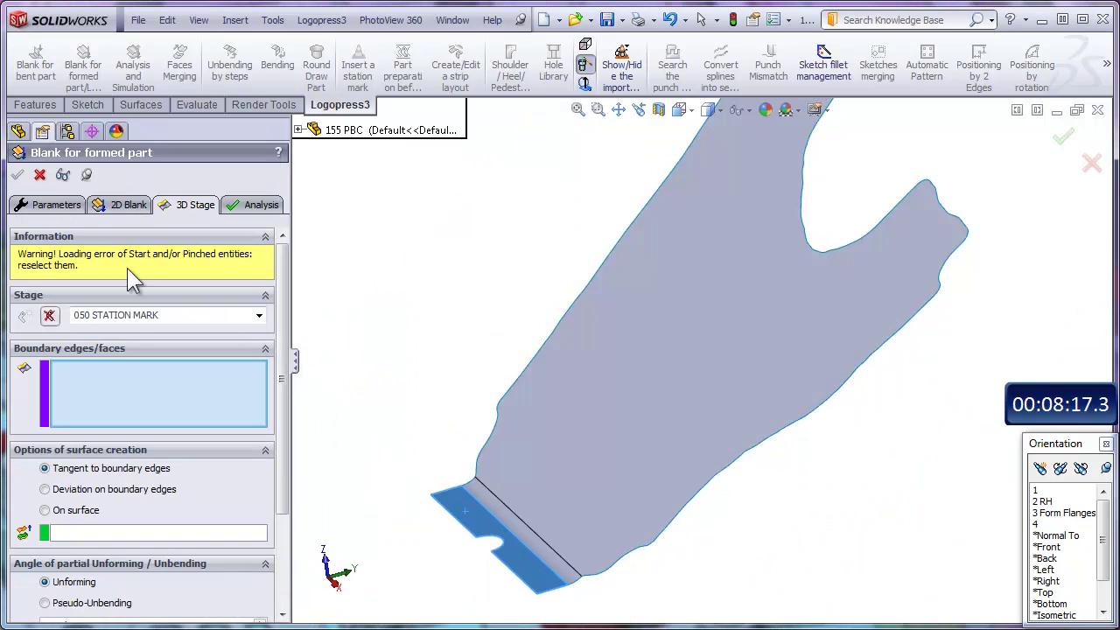
{"action": "left_click", "coordinate": [40, 175]}
{"action": "left_click_drag", "start_coordinate": [209, 340], "coordinate": [223, 457]}
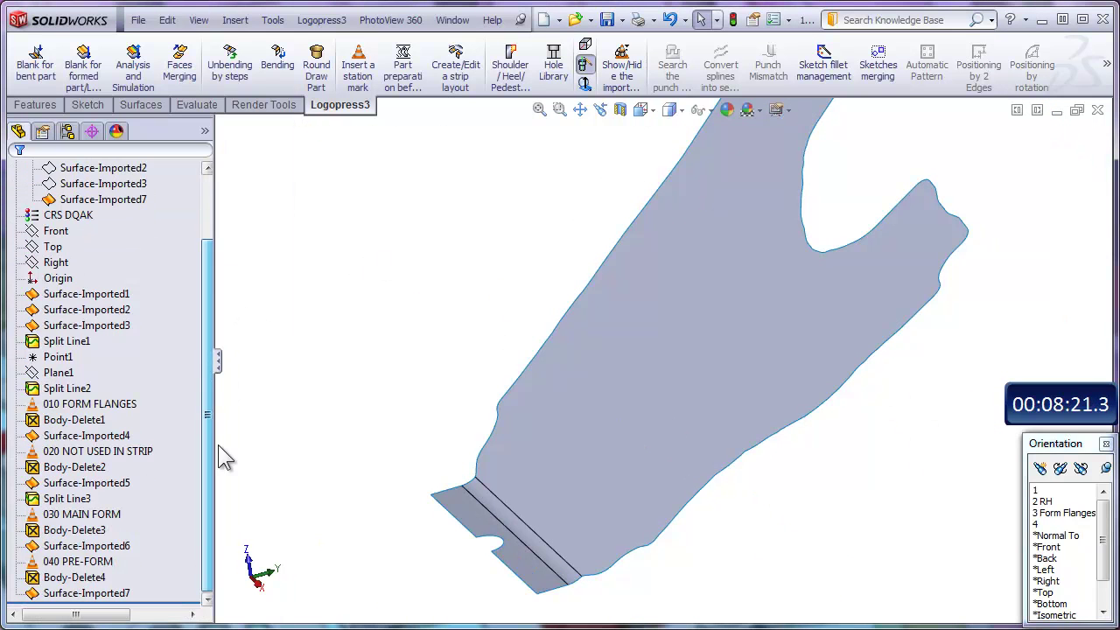
{"action": "middle_click_drag", "start_coordinate": [462, 383], "coordinate": [747, 181]}
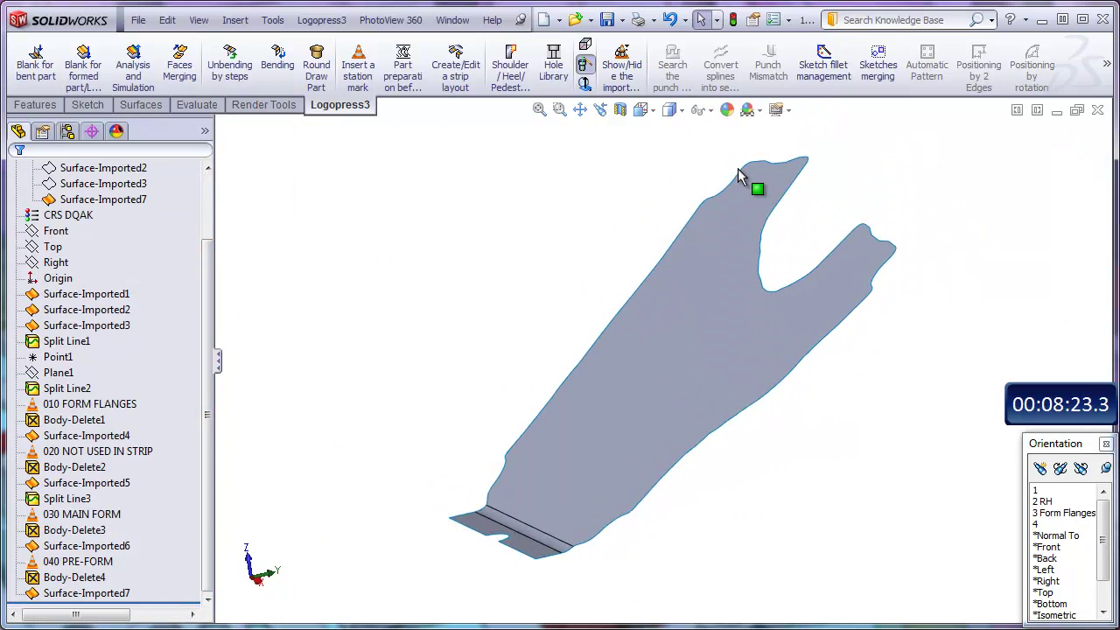
Insert a new station mark and rename it 050 BEND UP
{"action": "left_click", "coordinate": [358, 69]}
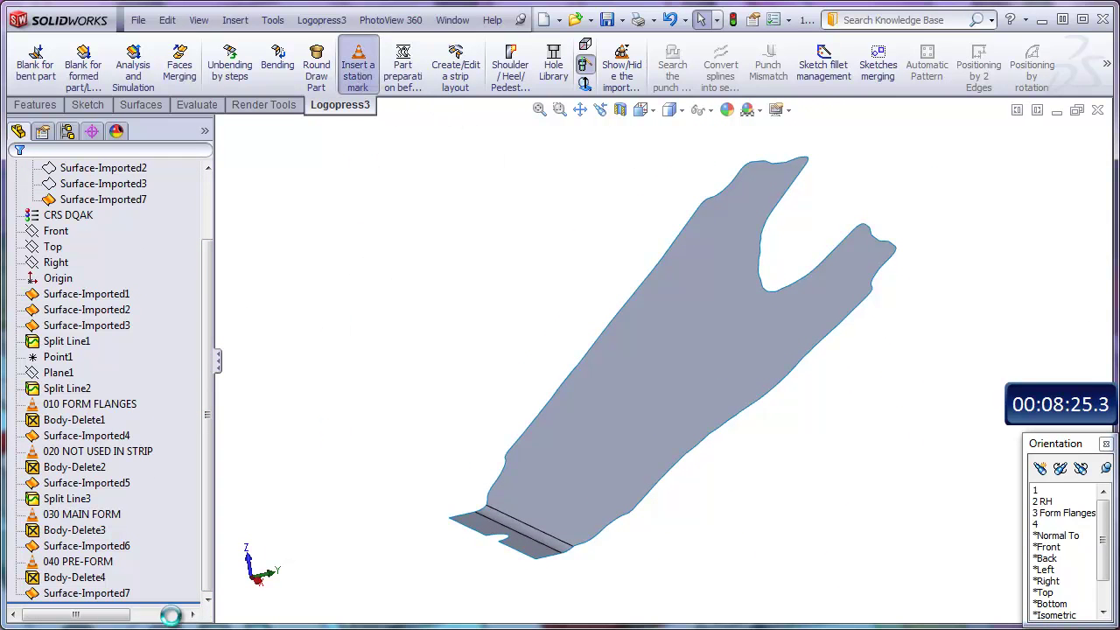
{"action": "left_click", "coordinate": [132, 593]}
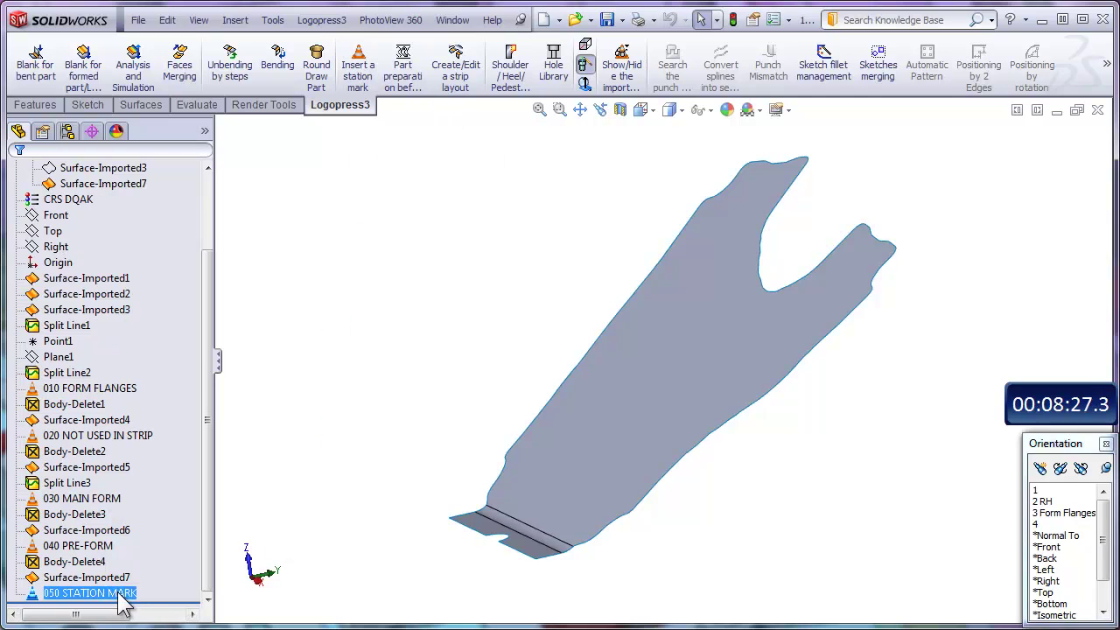
{"action": "left_click", "coordinate": [137, 594]}
{"action": "left_click_drag", "start_coordinate": [138, 593], "coordinate": [63, 594]}
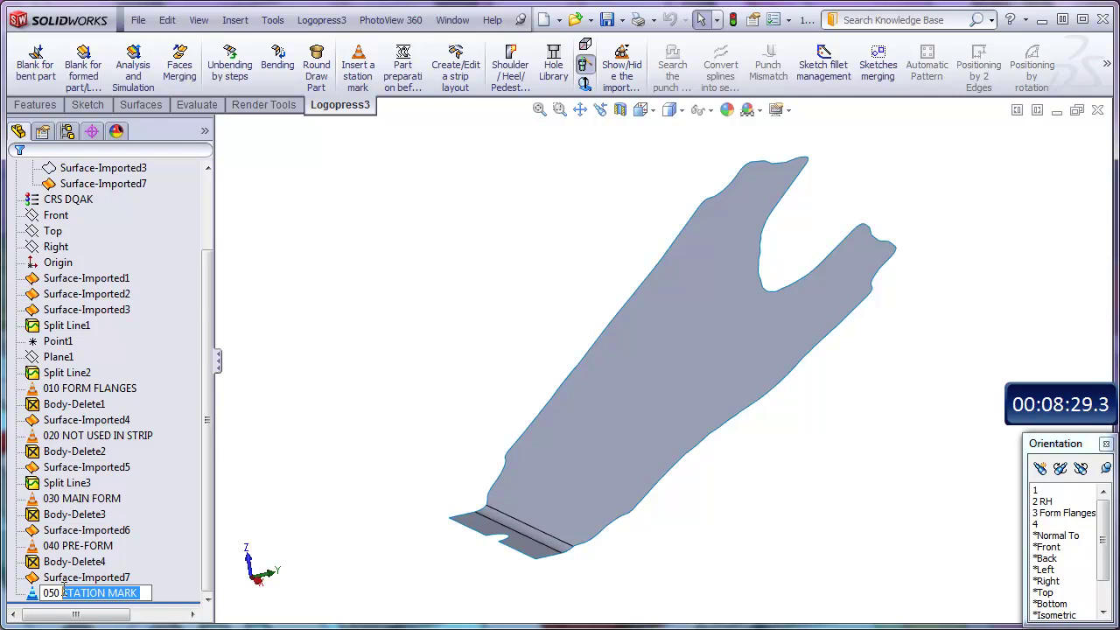
{"action": "type", "text": "BEND UP"}
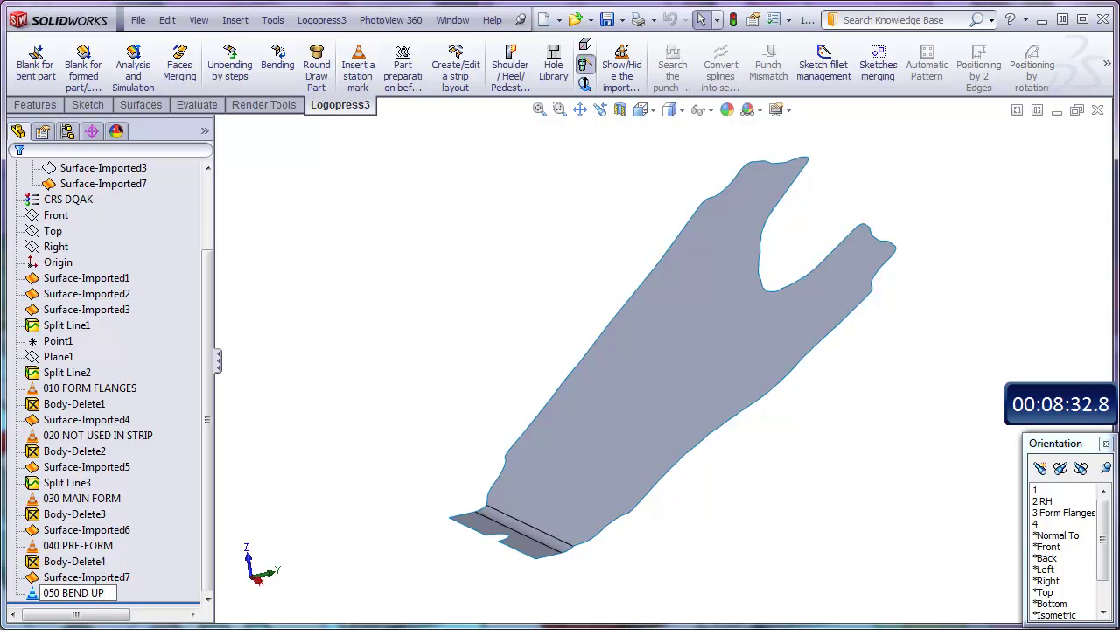
{"action": "key", "text": "Return"}
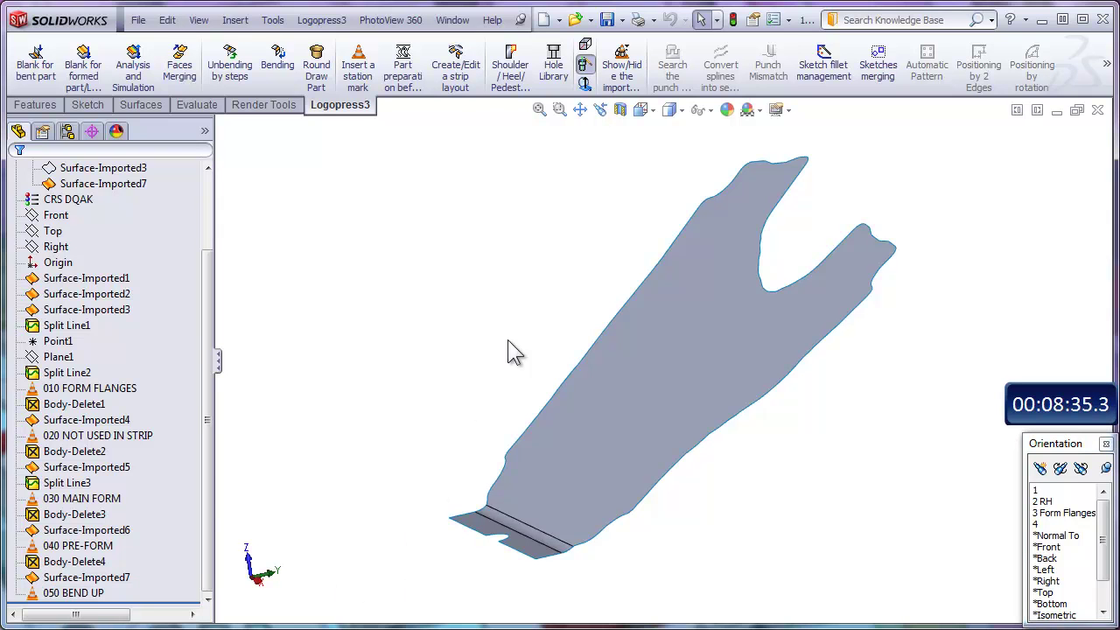
Unbend the 35° end bend by steps at 0.110in thickness with reversed direction
{"action": "left_click", "coordinate": [228, 68]}
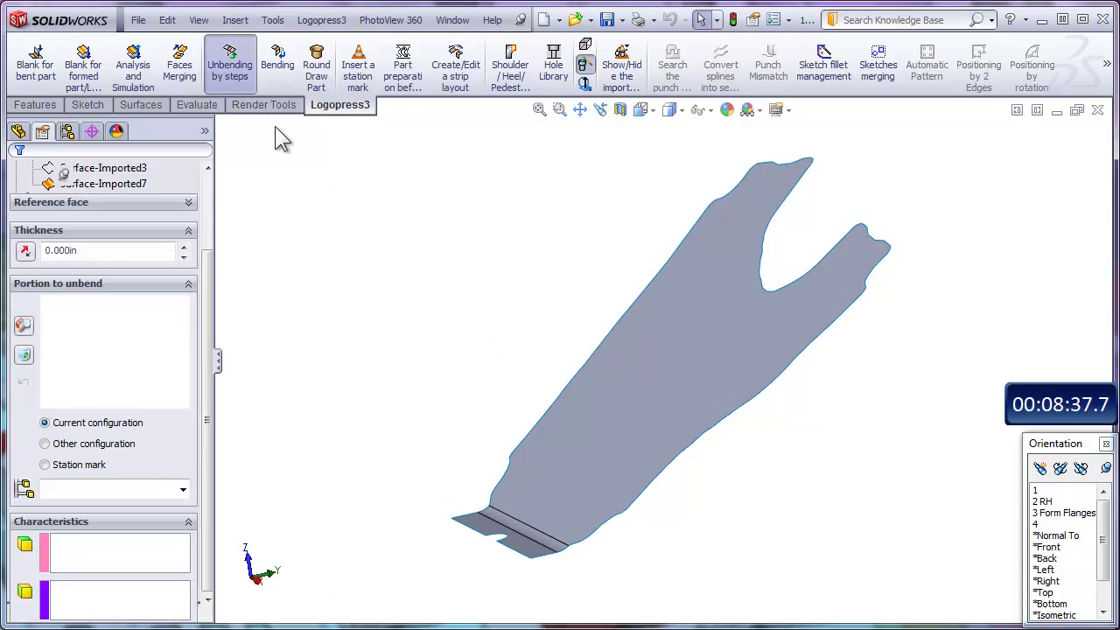
{"action": "double_click", "coordinate": [88, 251]}
{"action": "type", "text": "."}
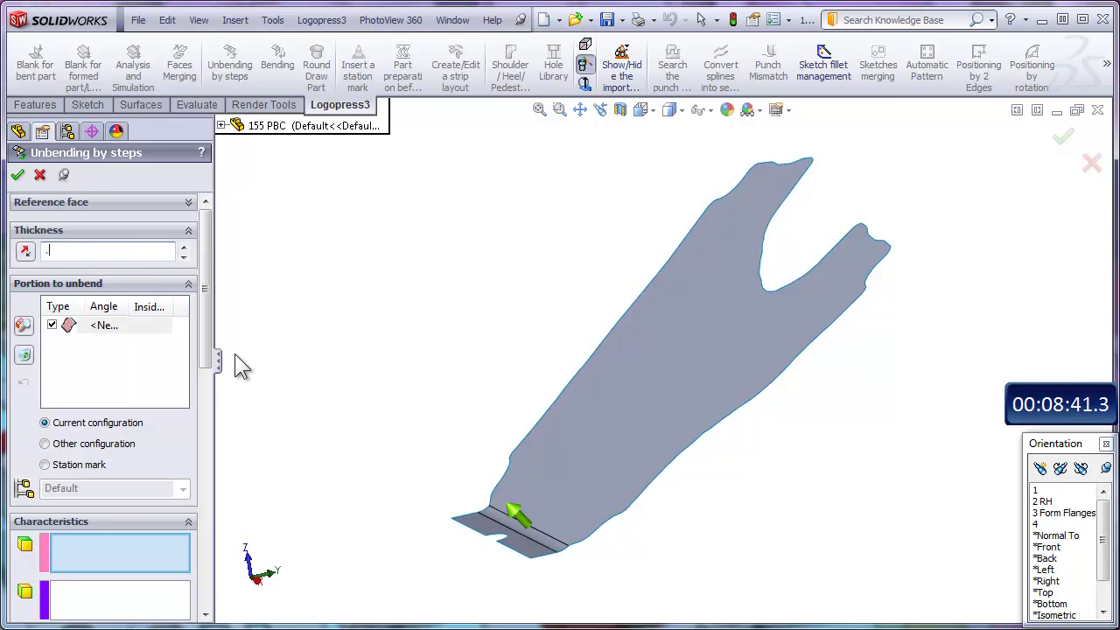
{"action": "type", "text": "110"}
{"action": "key", "text": "Return"}
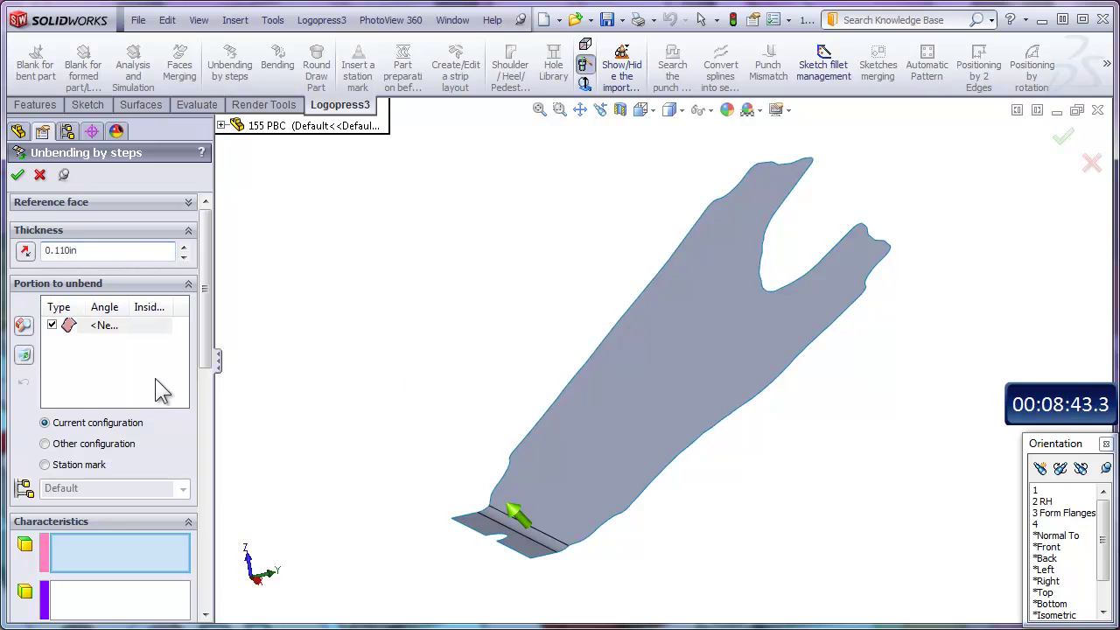
{"action": "left_click", "coordinate": [25, 250]}
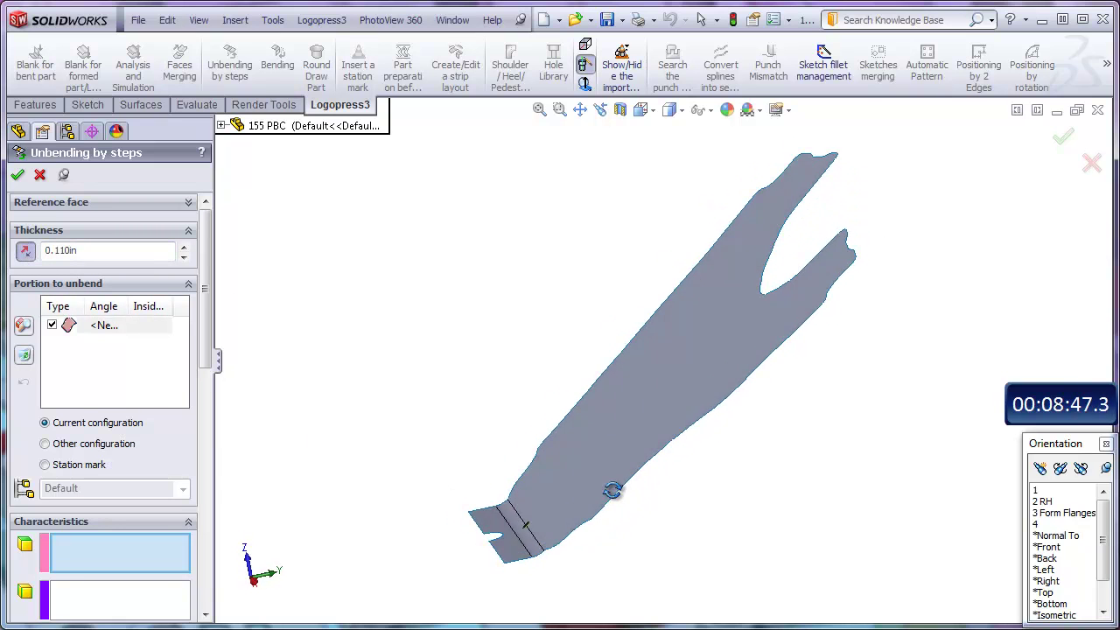
{"action": "left_click", "coordinate": [529, 551]}
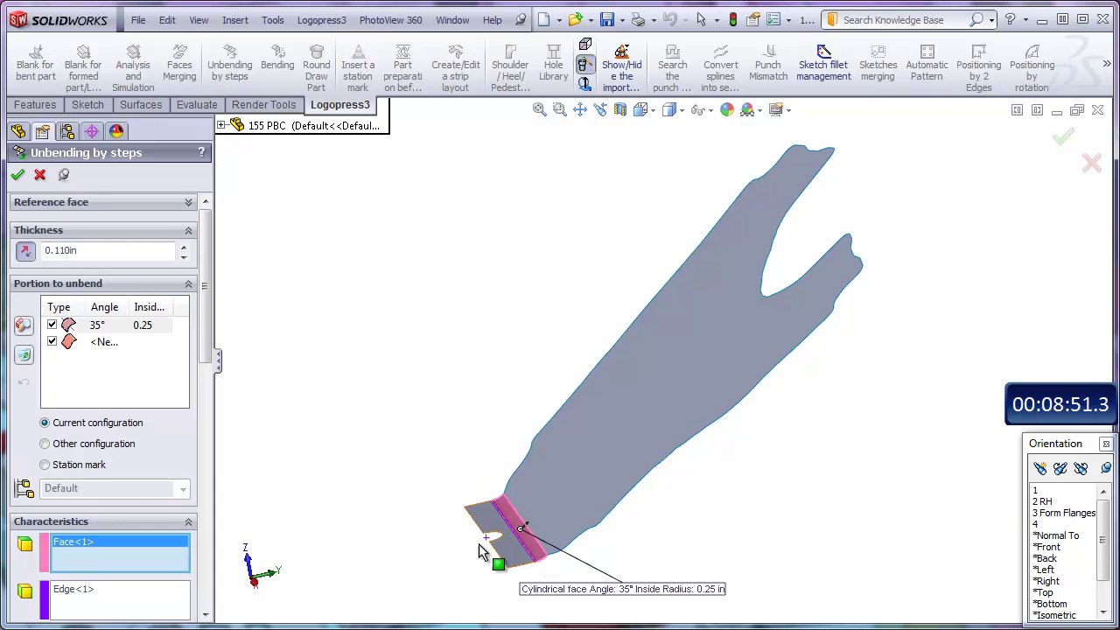
{"action": "left_click", "coordinate": [17, 174]}
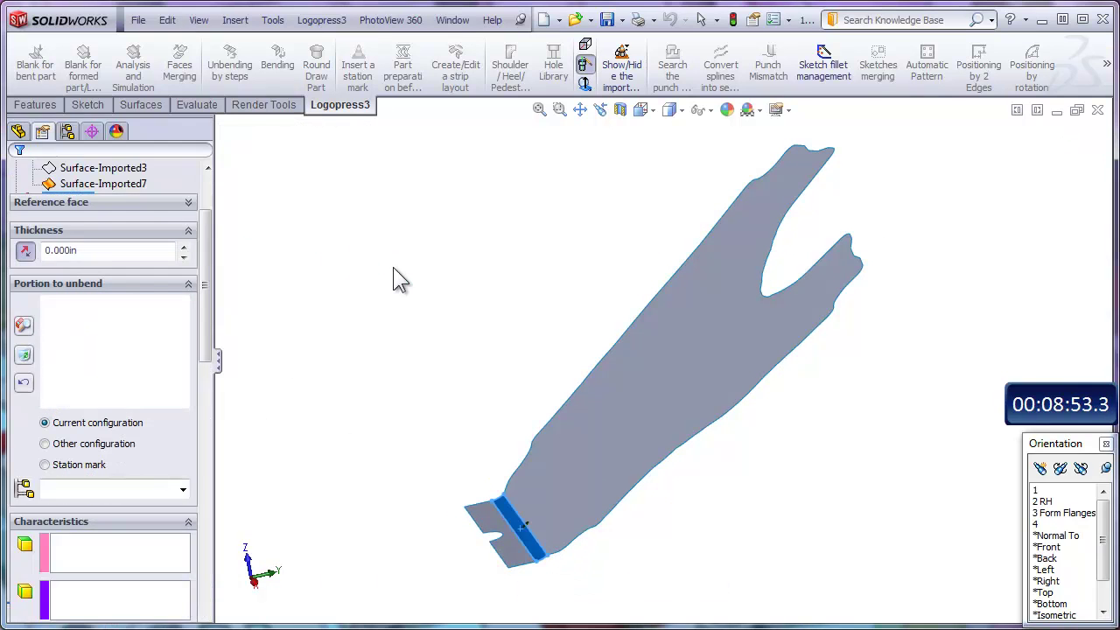
Confirm Unbending-1 and add a station mark named 060 FLAT BLANK after it
{"action": "left_click", "coordinate": [17, 174]}
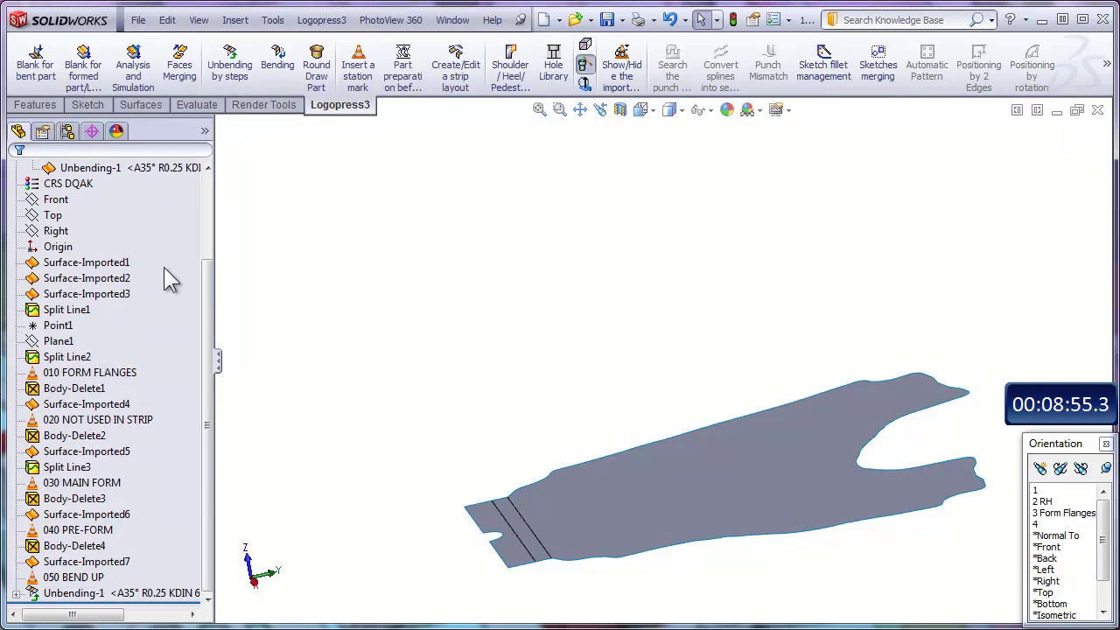
{"action": "left_click", "coordinate": [354, 79]}
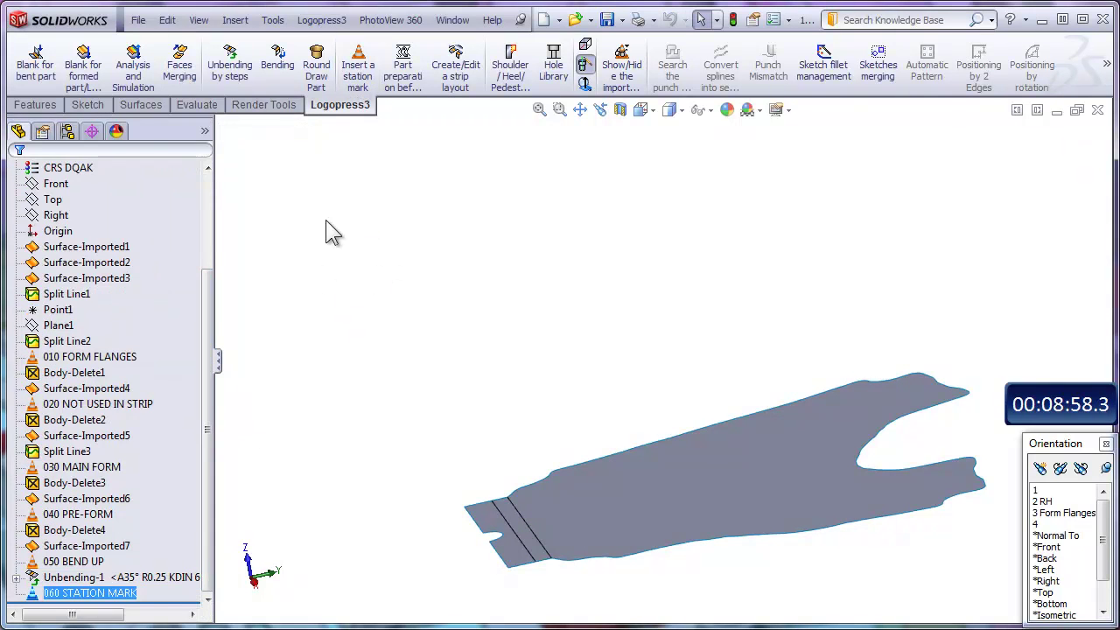
{"action": "left_click", "coordinate": [117, 598]}
{"action": "left_click", "coordinate": [116, 595]}
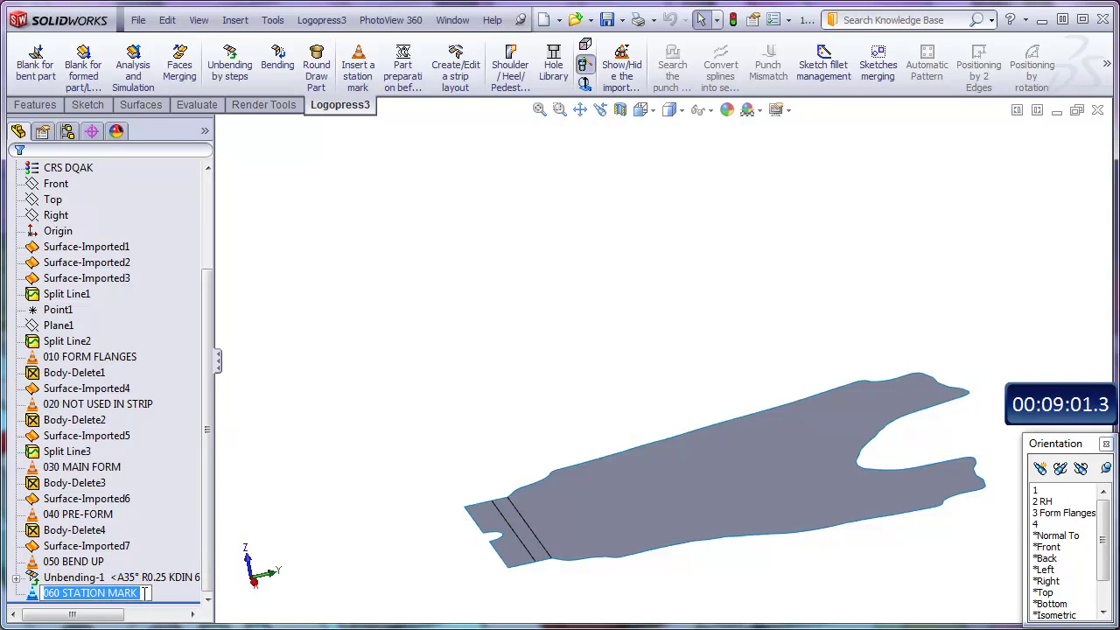
{"action": "left_click_drag", "start_coordinate": [142, 593], "coordinate": [61, 593]}
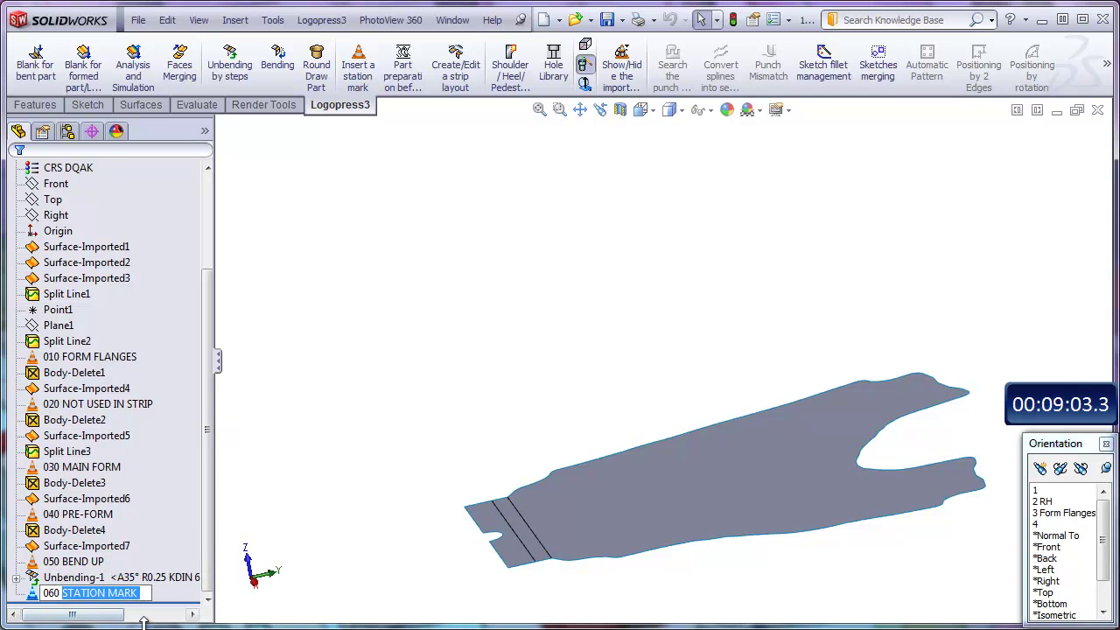
{"action": "type", "text": "FLAT BLANK"}
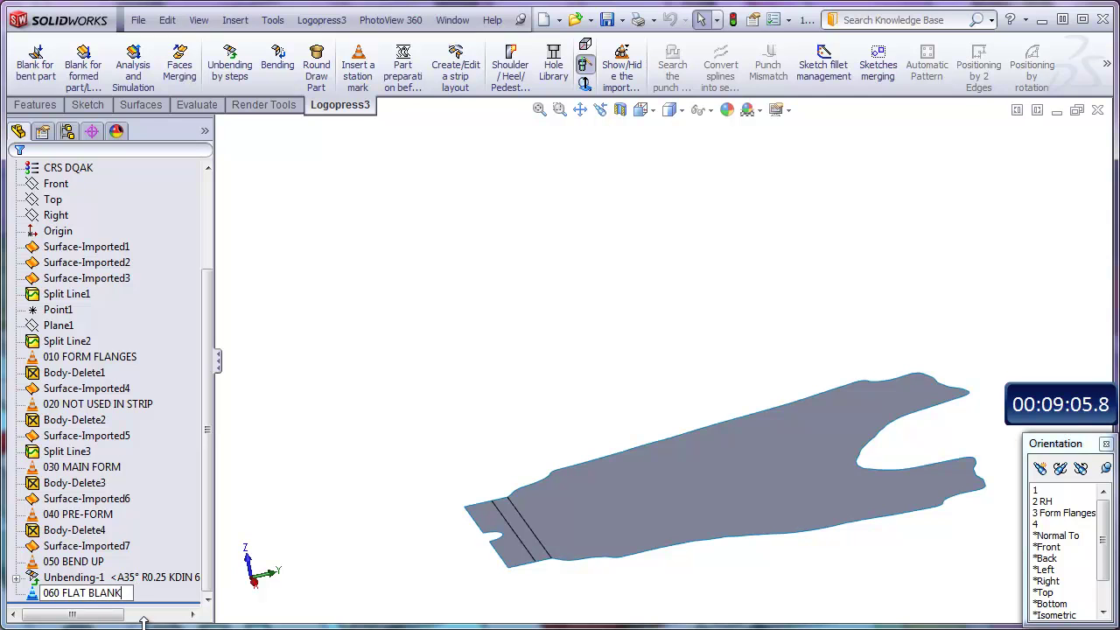
{"action": "key", "text": "Return"}
Clear the selection and switch the display to saved view 1
{"action": "left_click", "coordinate": [377, 382]}
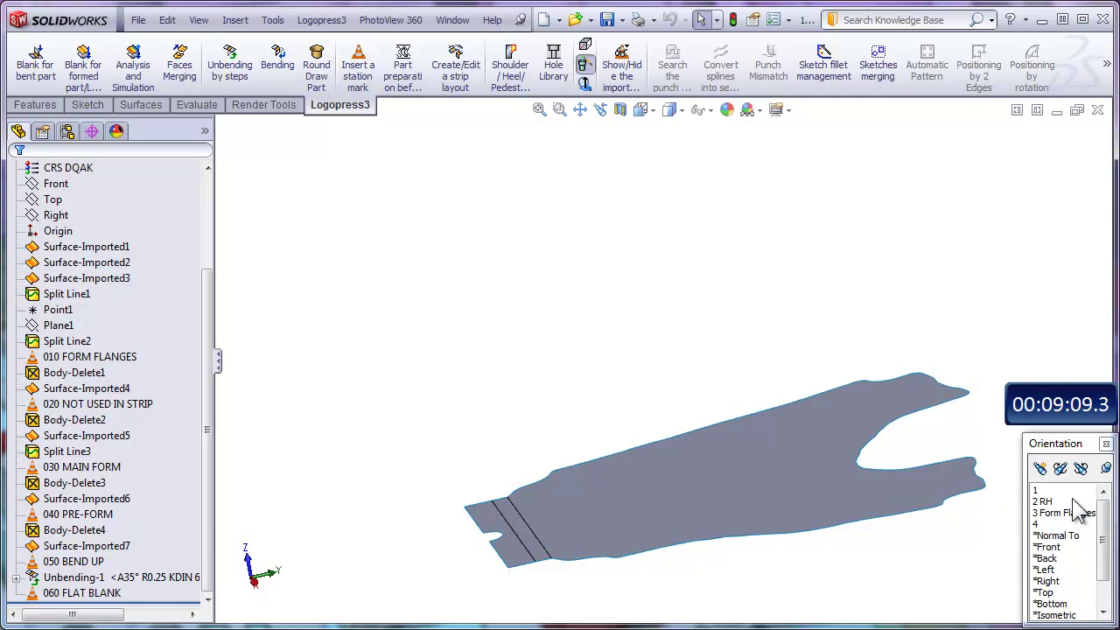
{"action": "left_click", "coordinate": [1039, 490]}
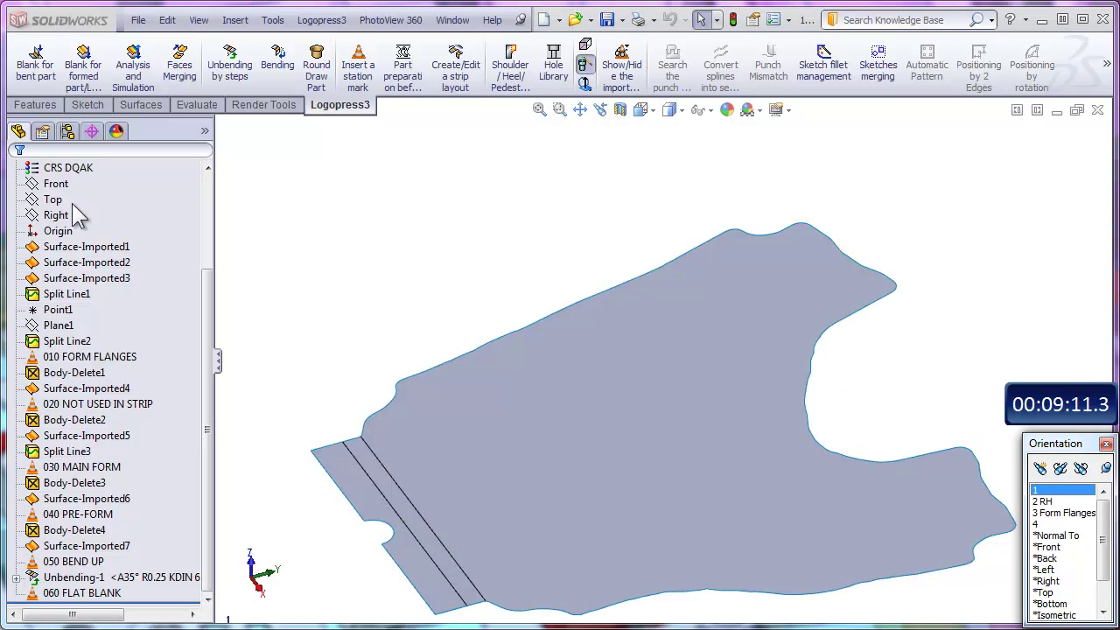
{"action": "scroll", "coordinate": [149, 220], "scroll_direction": "up", "scroll_amount": 3}
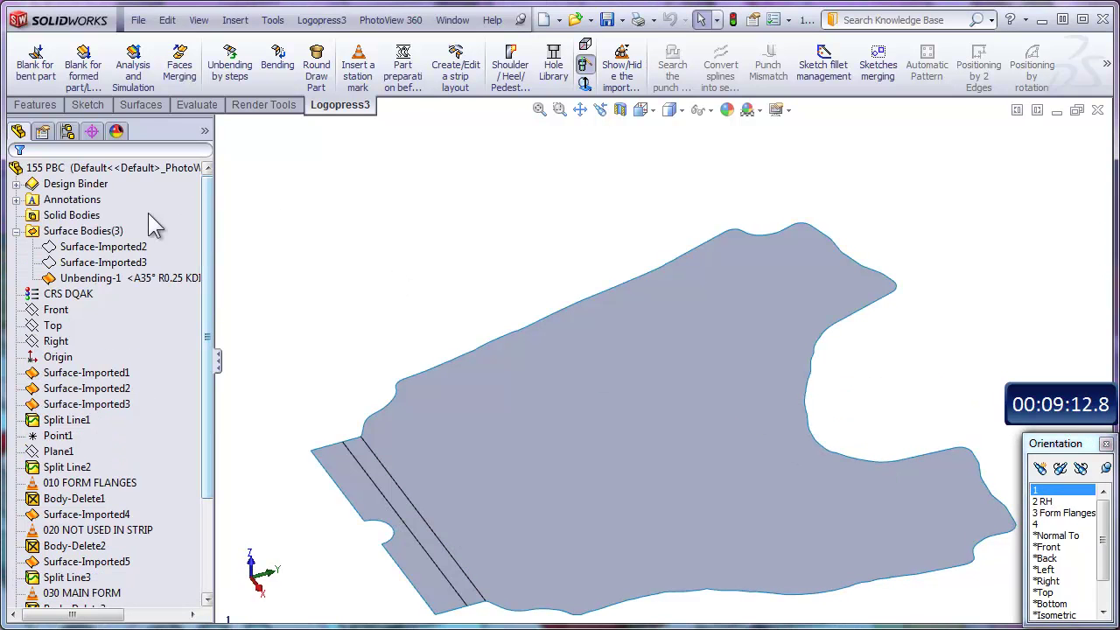
Hide the Unbending-1 surface and show the imported 010 FORM FLANGES body
{"action": "left_click", "coordinate": [75, 280]}
{"action": "left_click", "coordinate": [83, 248]}
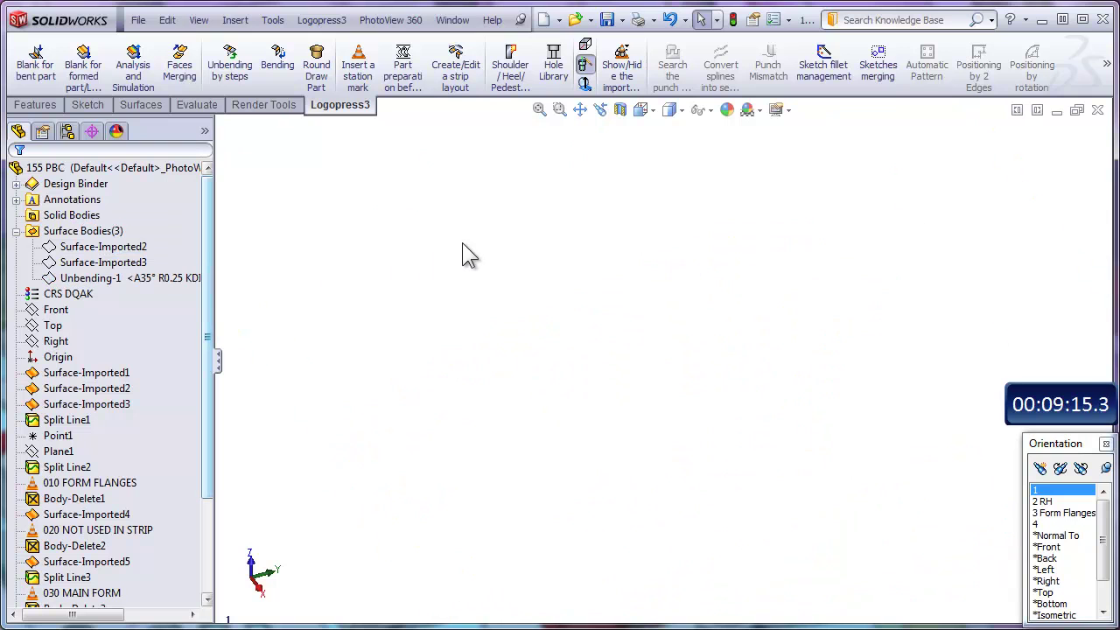
{"action": "left_click", "coordinate": [624, 58]}
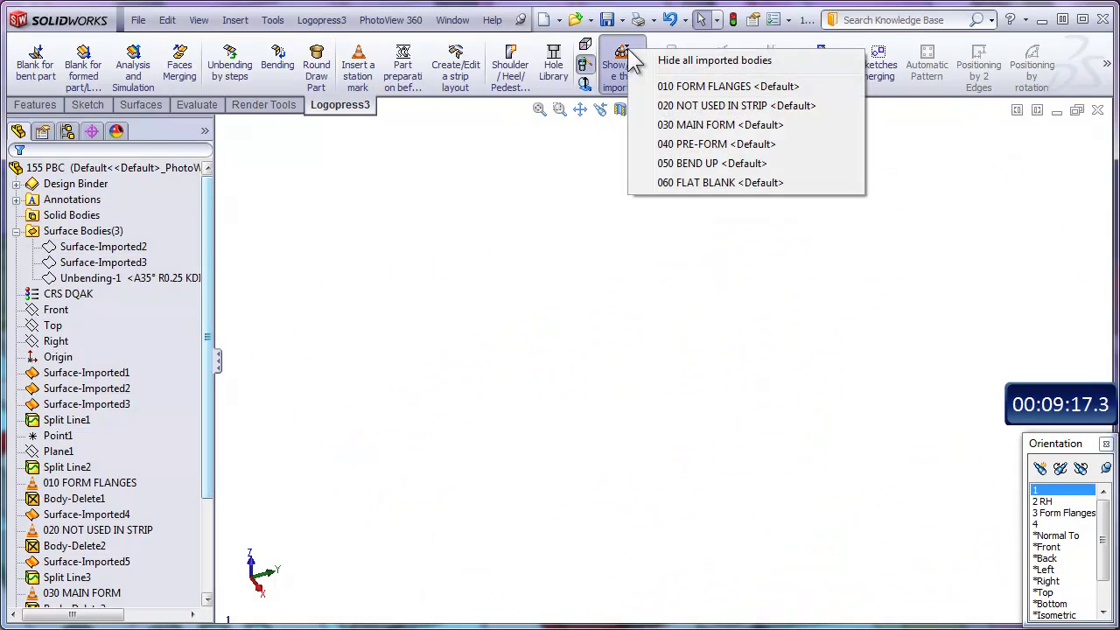
{"action": "left_click", "coordinate": [682, 87]}
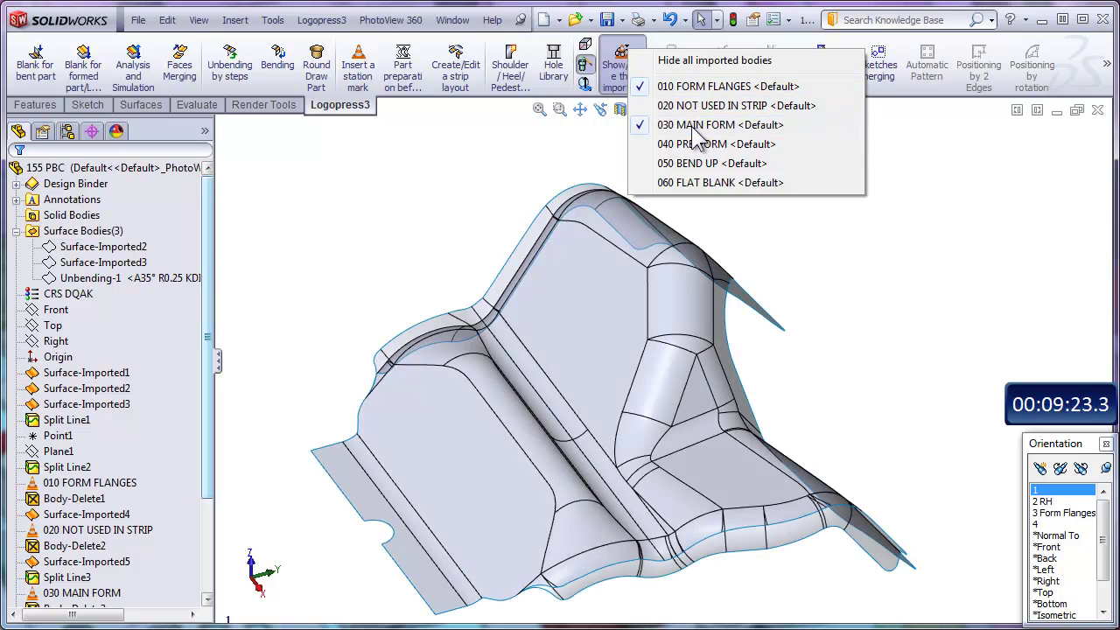
{"action": "left_click", "coordinate": [689, 89]}
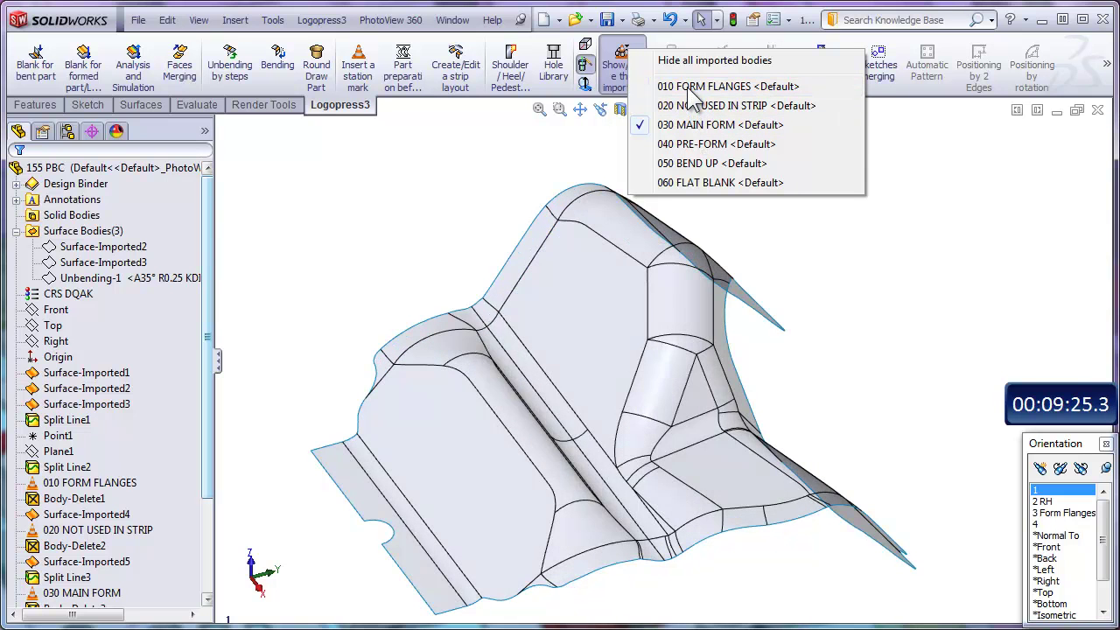
{"action": "left_click", "coordinate": [689, 88]}
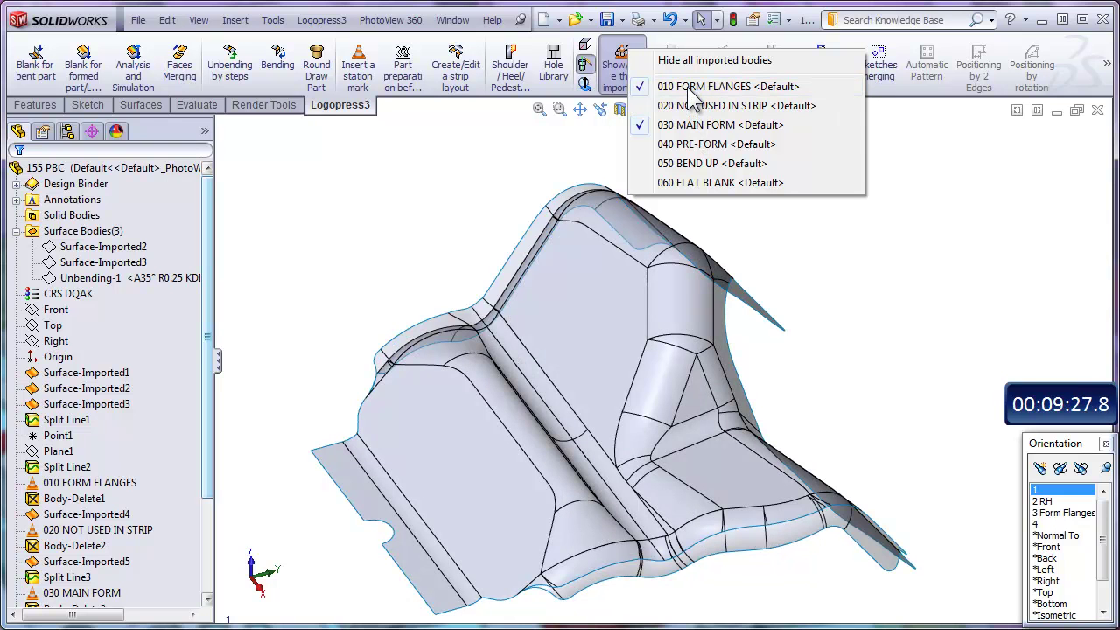
Overlay the 030 MAIN FORM, 040 PRE-FORM, 050 BEND UP, 060 FLAT BLANK and 010 bodies together
{"action": "left_click", "coordinate": [684, 147]}
{"action": "left_click", "coordinate": [695, 125]}
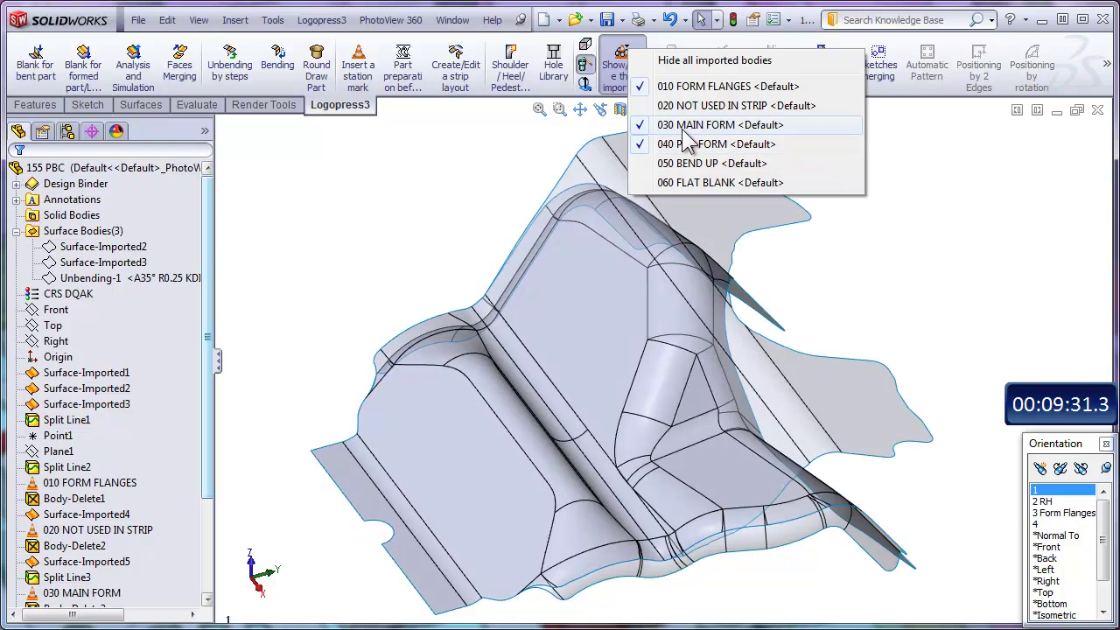
{"action": "left_click", "coordinate": [690, 89]}
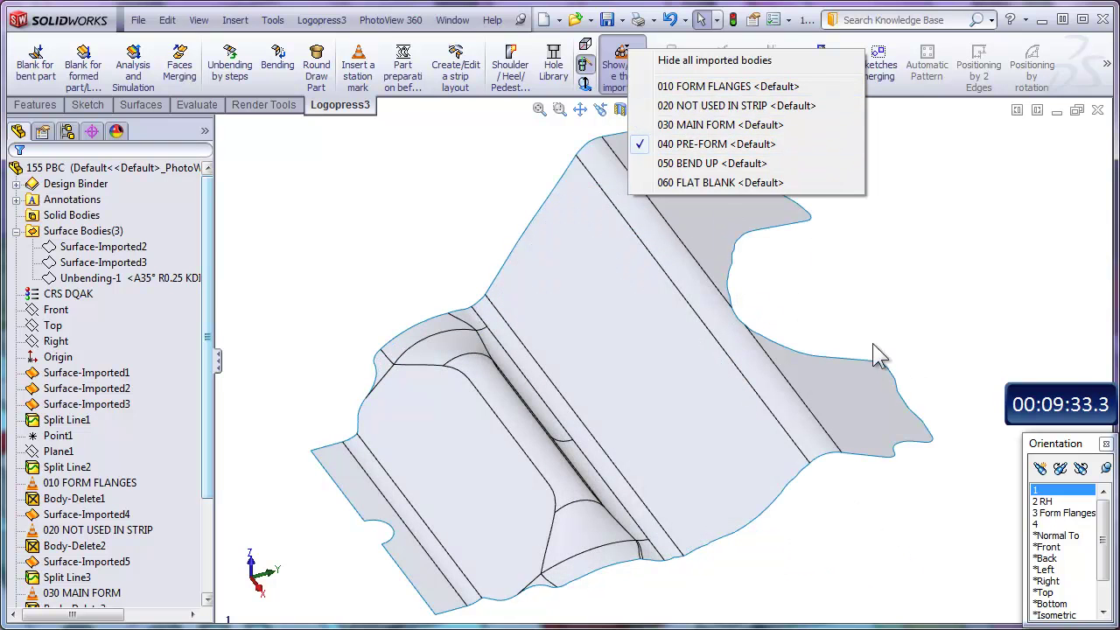
{"action": "left_click", "coordinate": [714, 128]}
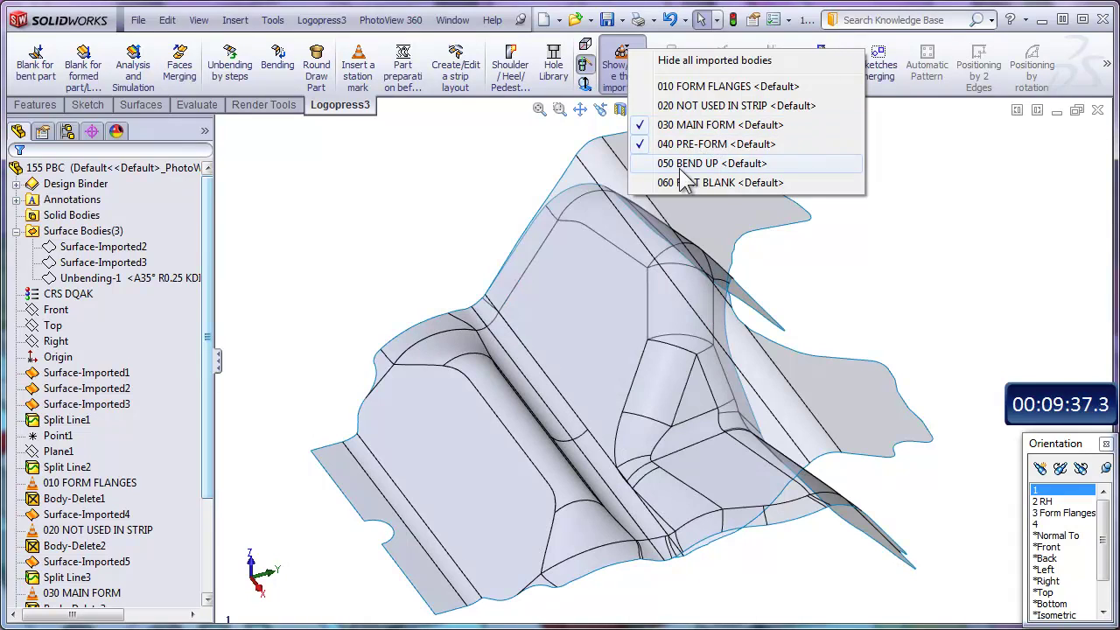
{"action": "left_click", "coordinate": [687, 165]}
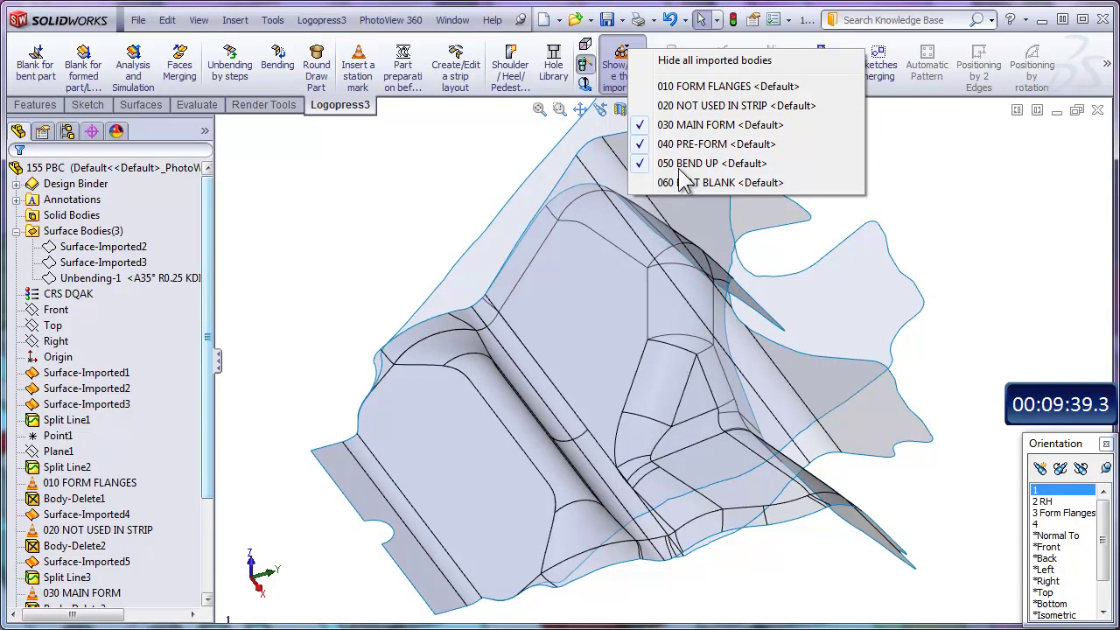
{"action": "left_click", "coordinate": [690, 183]}
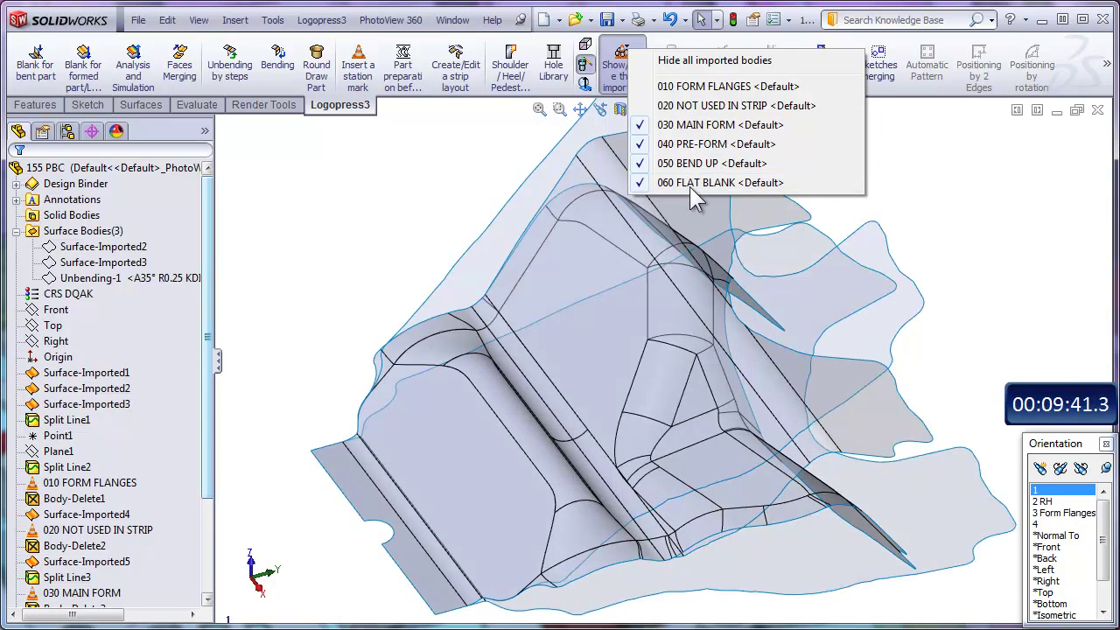
{"action": "left_click", "coordinate": [692, 86]}
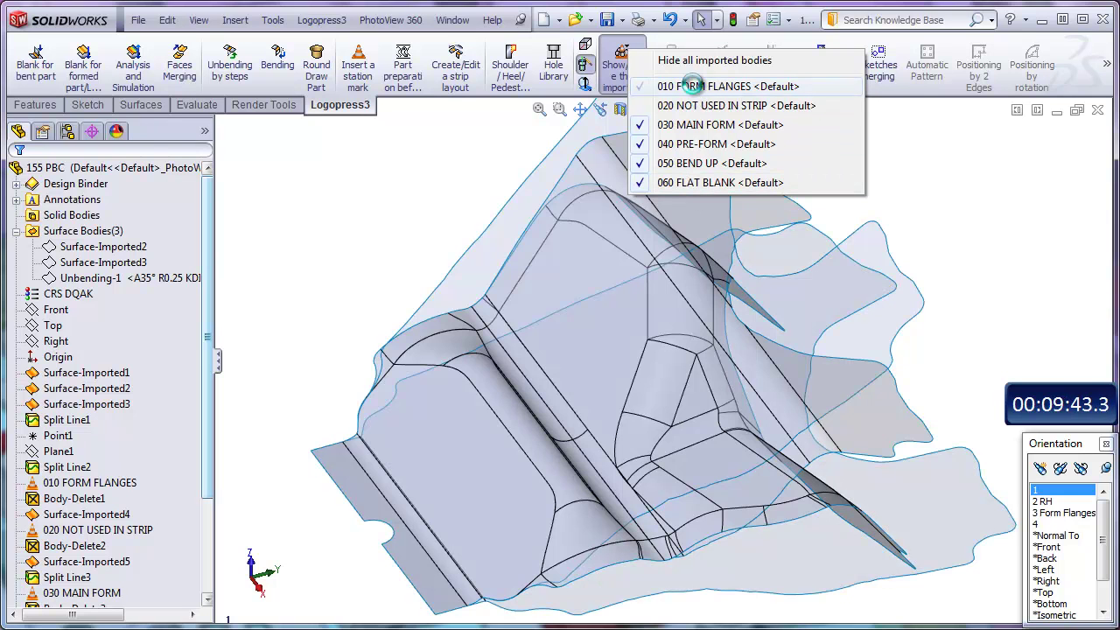